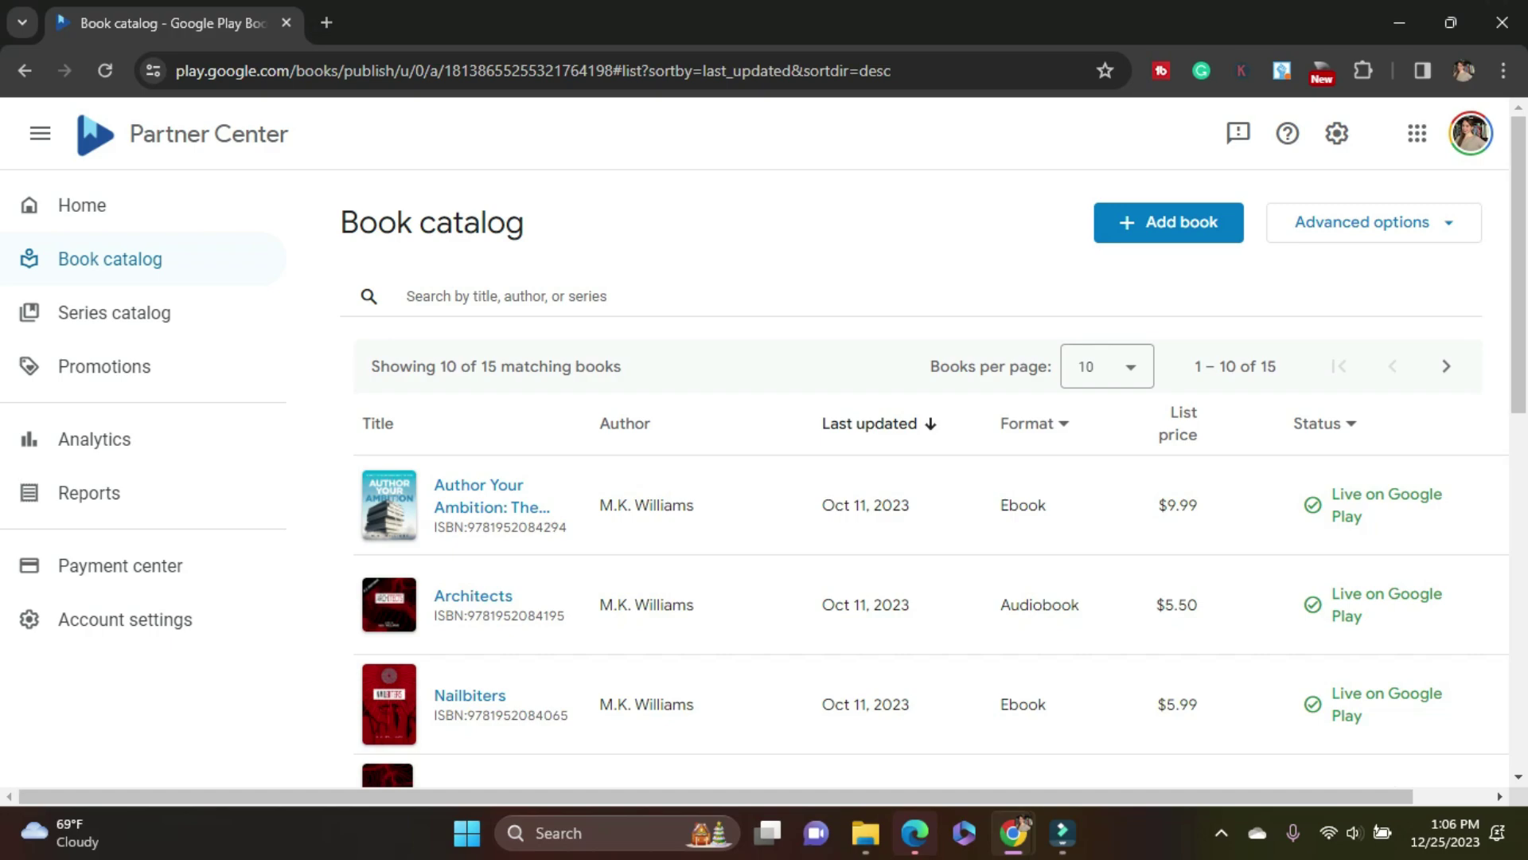
# - Start adding a new book with the sell option "Sell ebook on Google Play"
pyautogui.click(1168, 222)
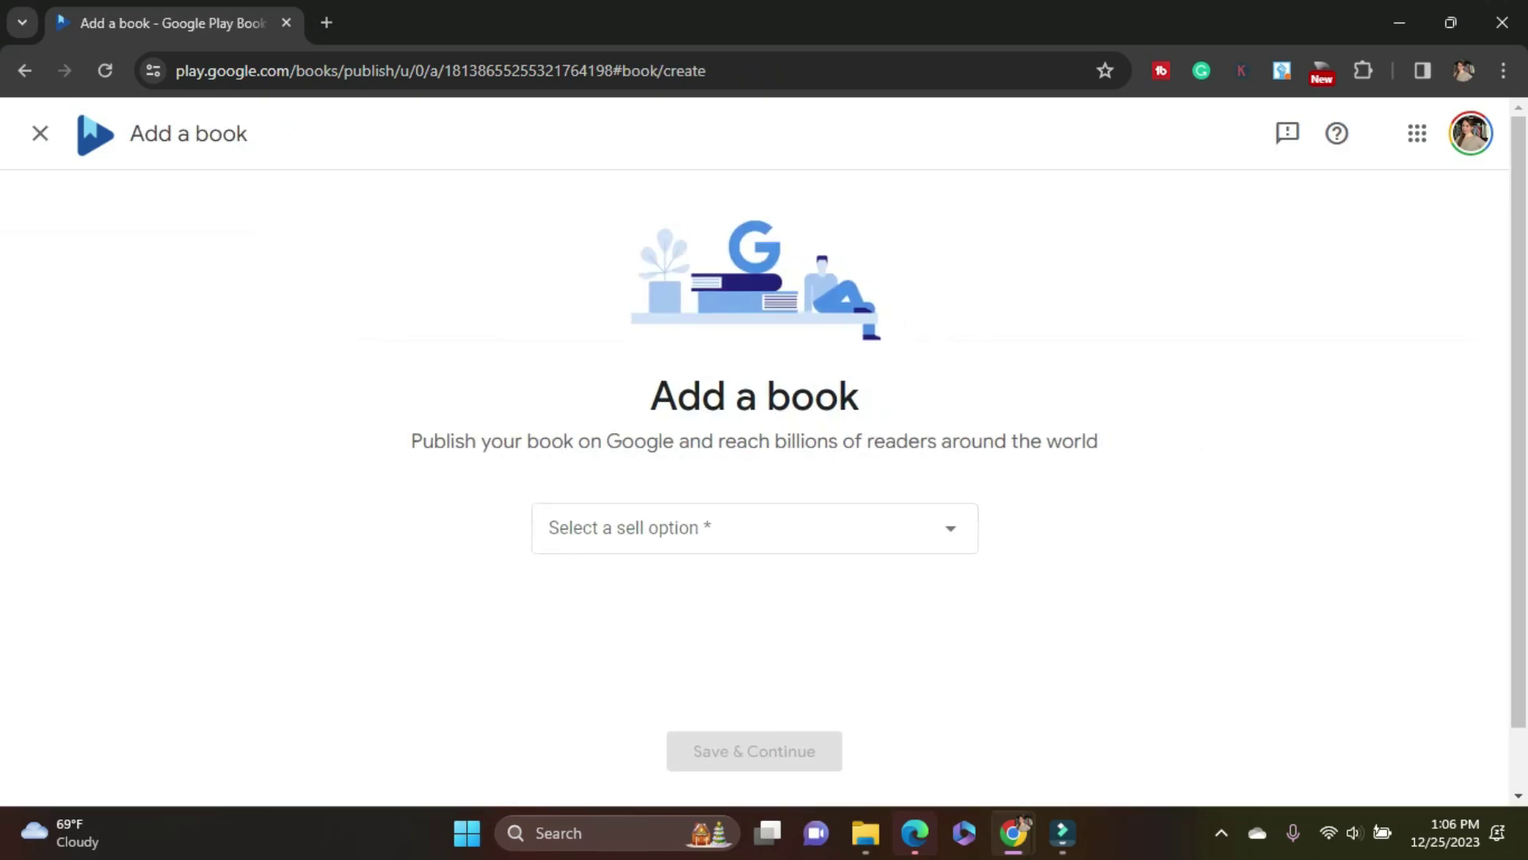
pyautogui.click(754, 529)
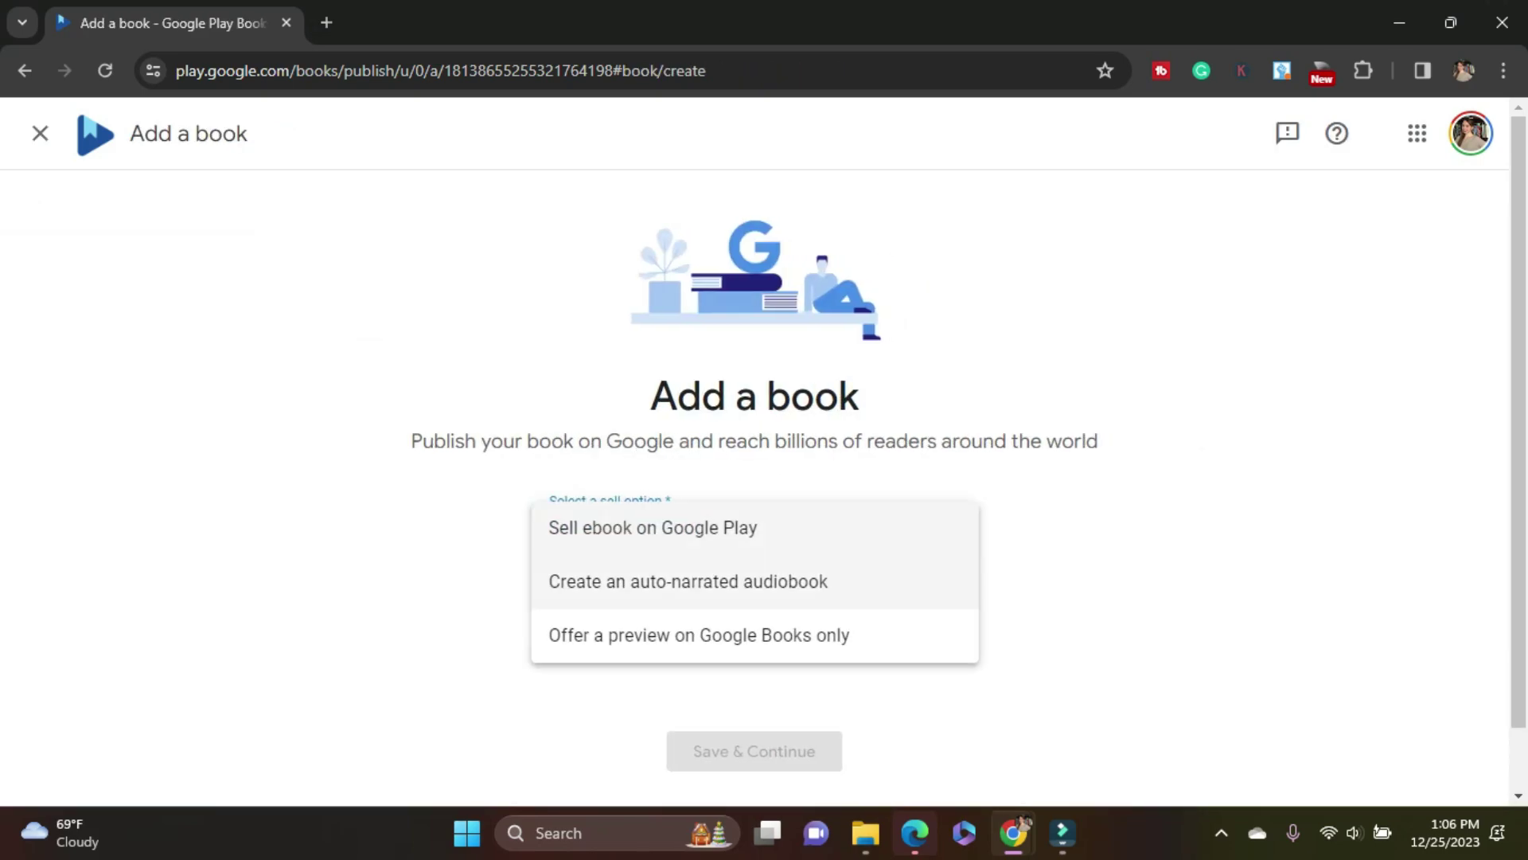
pyautogui.click(652, 528)
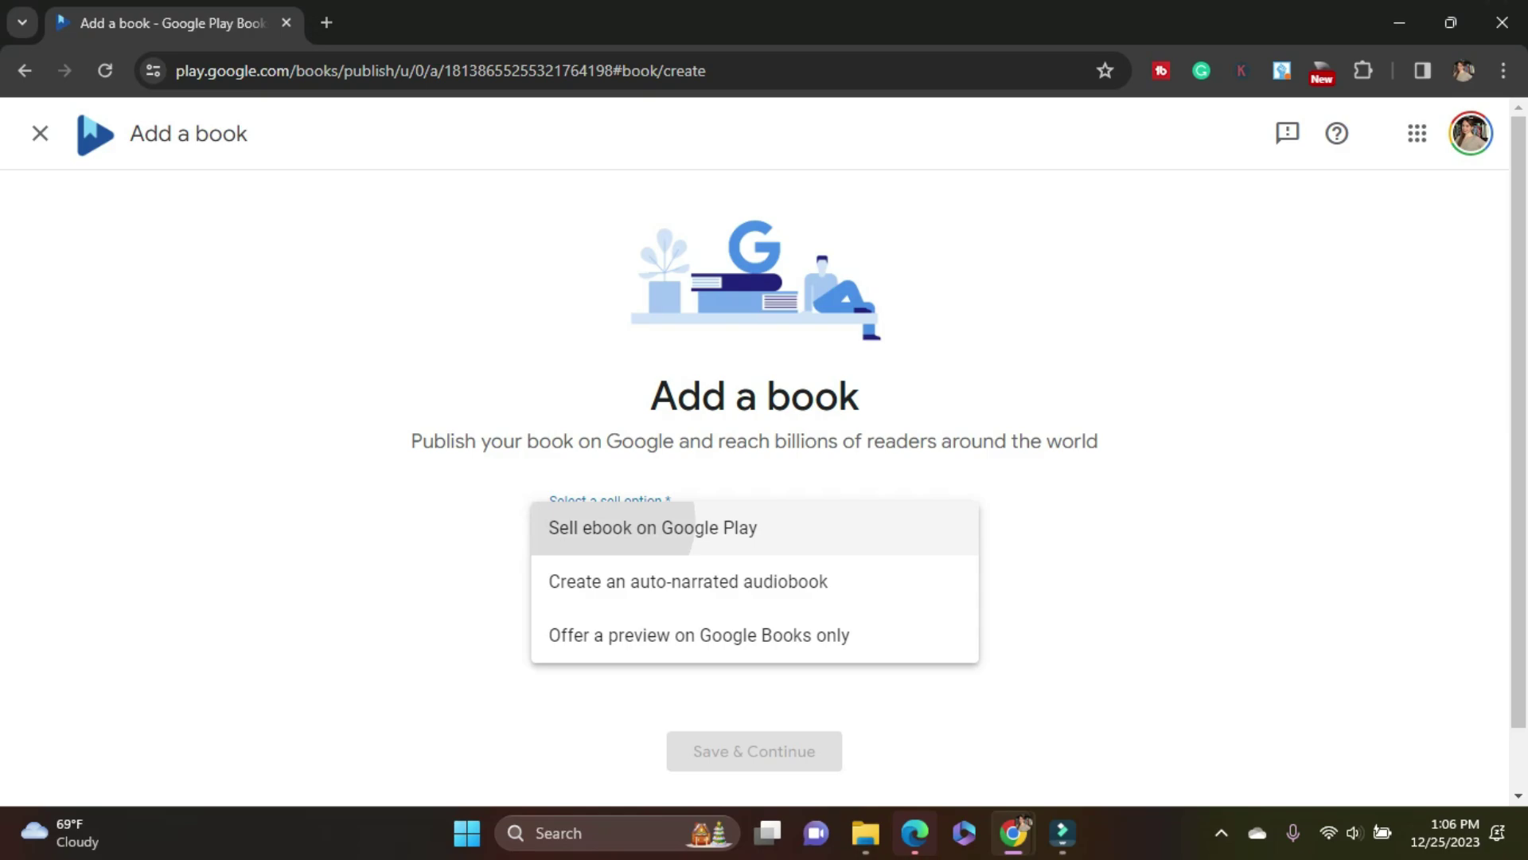
pyautogui.click(754, 604)
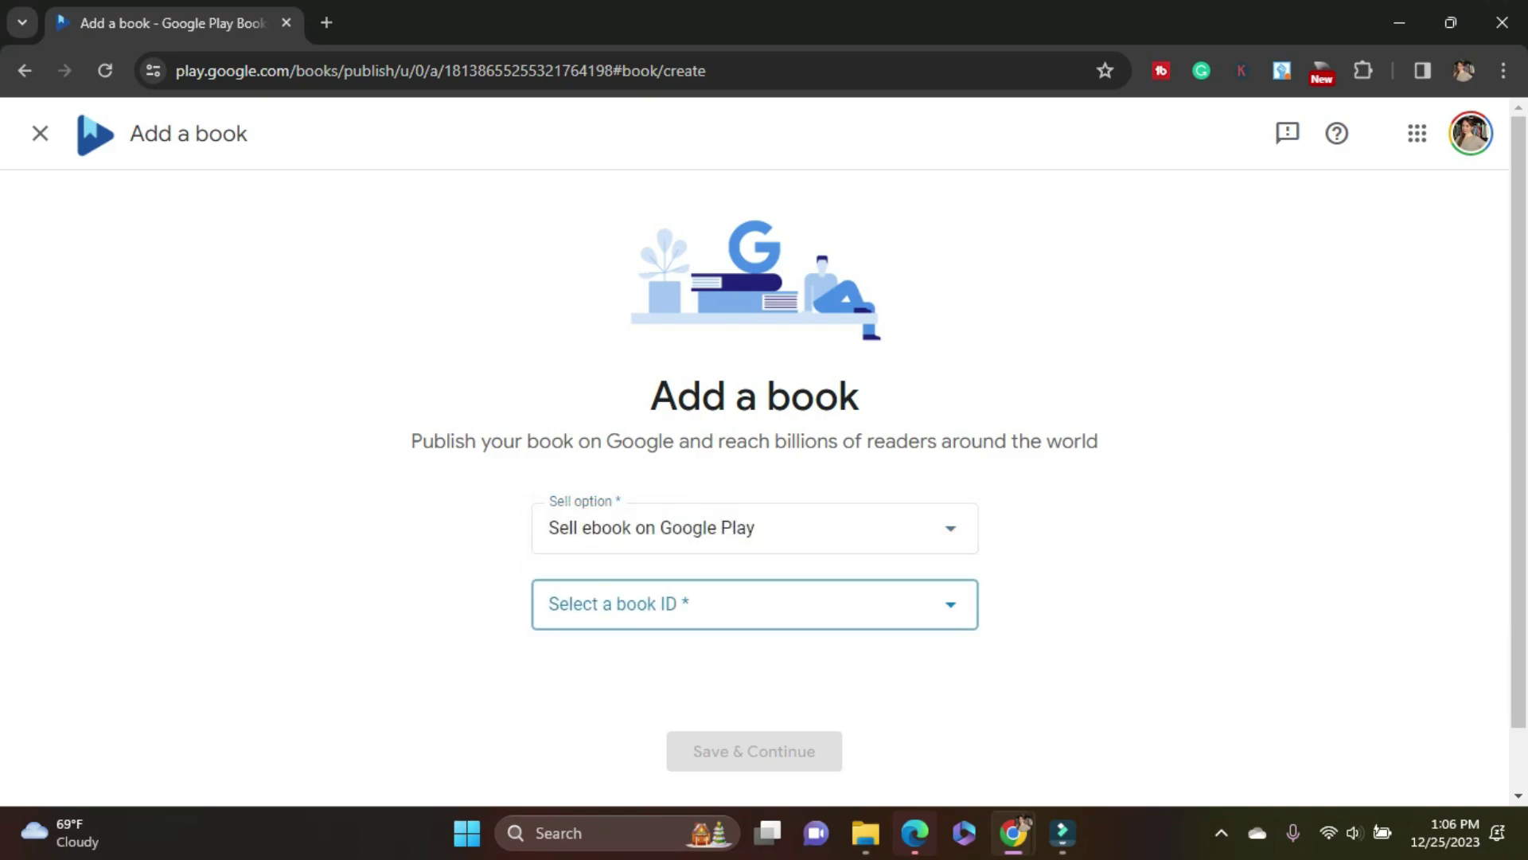
pyautogui.click(593, 604)
pyautogui.click(593, 605)
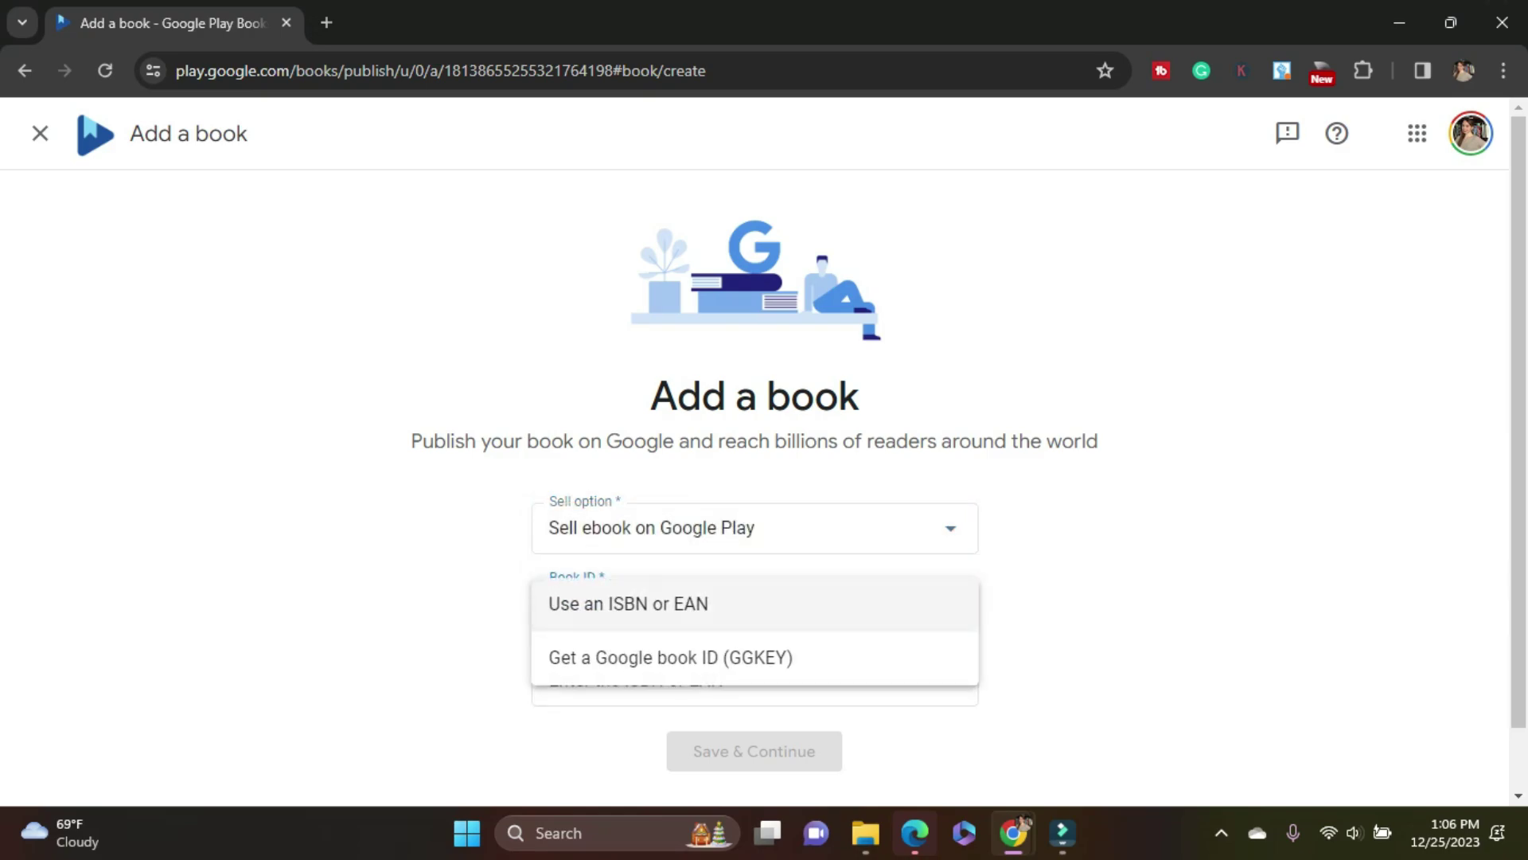
pyautogui.click(593, 604)
pyautogui.scroll(-1, 754, 454)
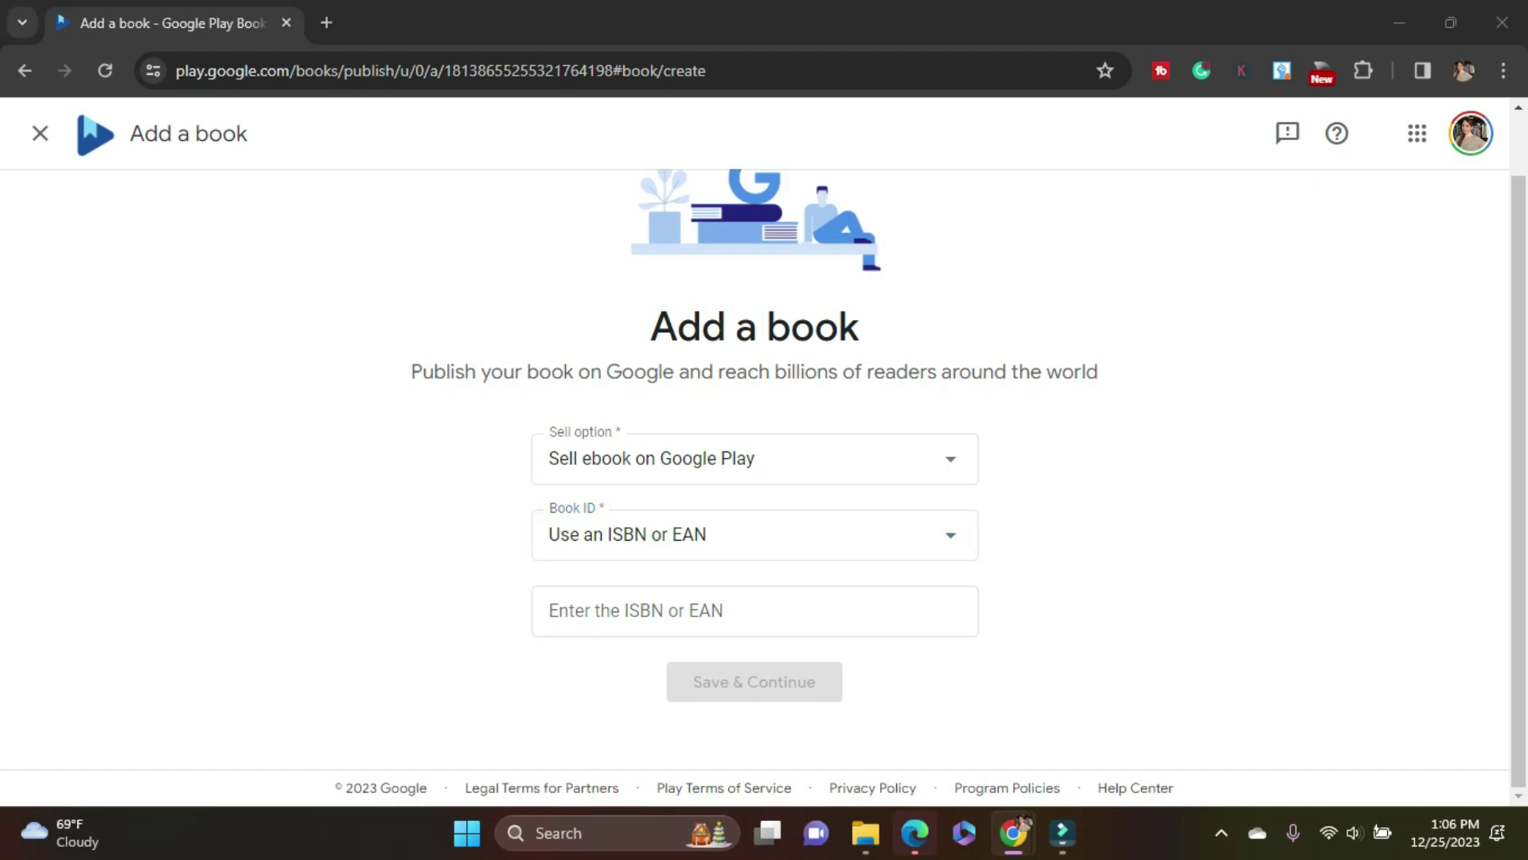
pyautogui.click(754, 610)
pyautogui.hotkey('ctrl', 'v')
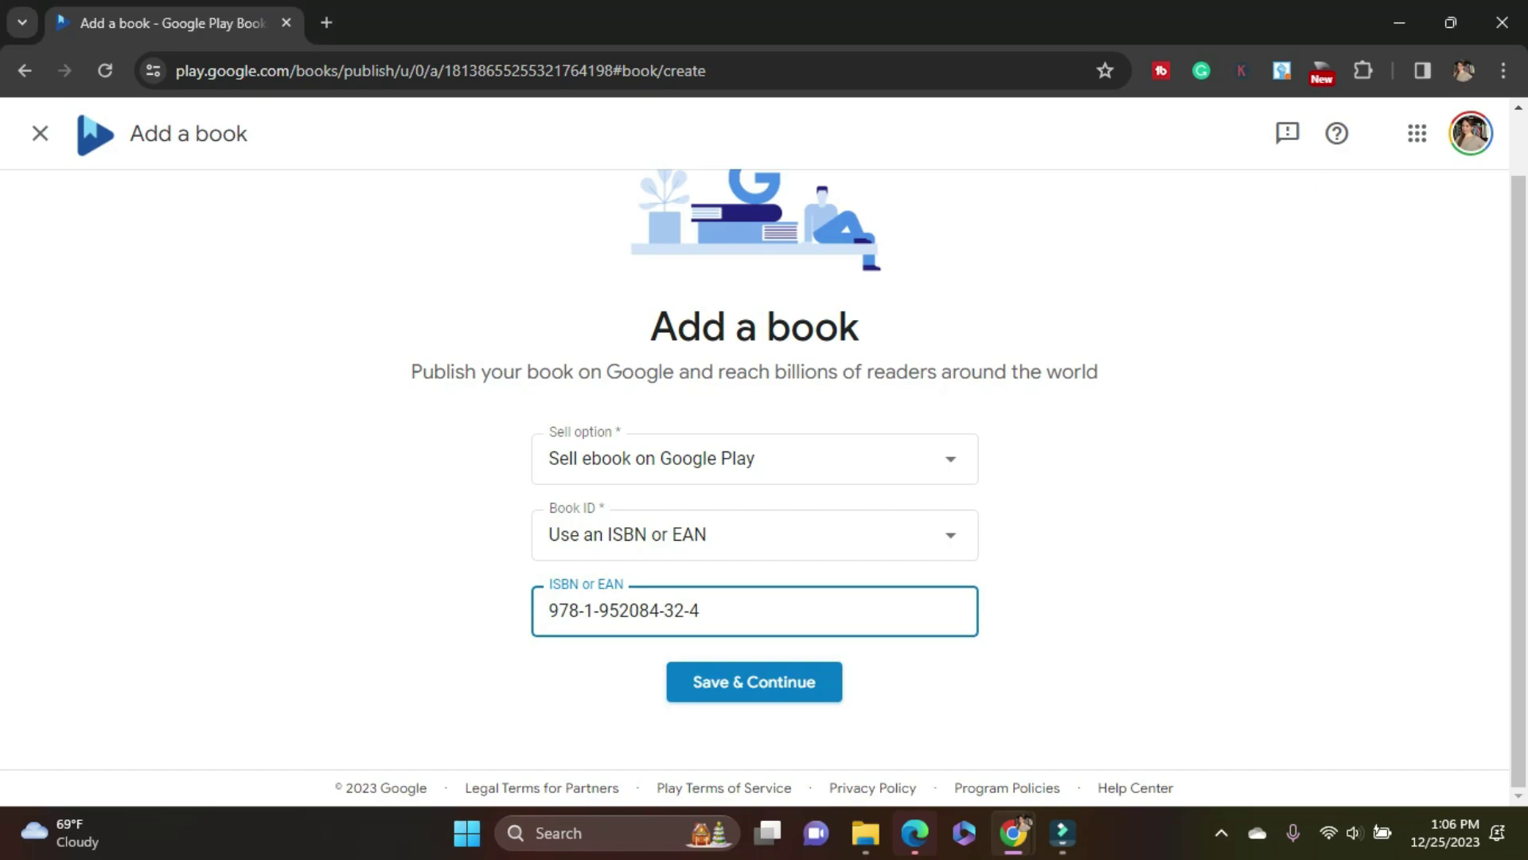
pyautogui.press('Return')
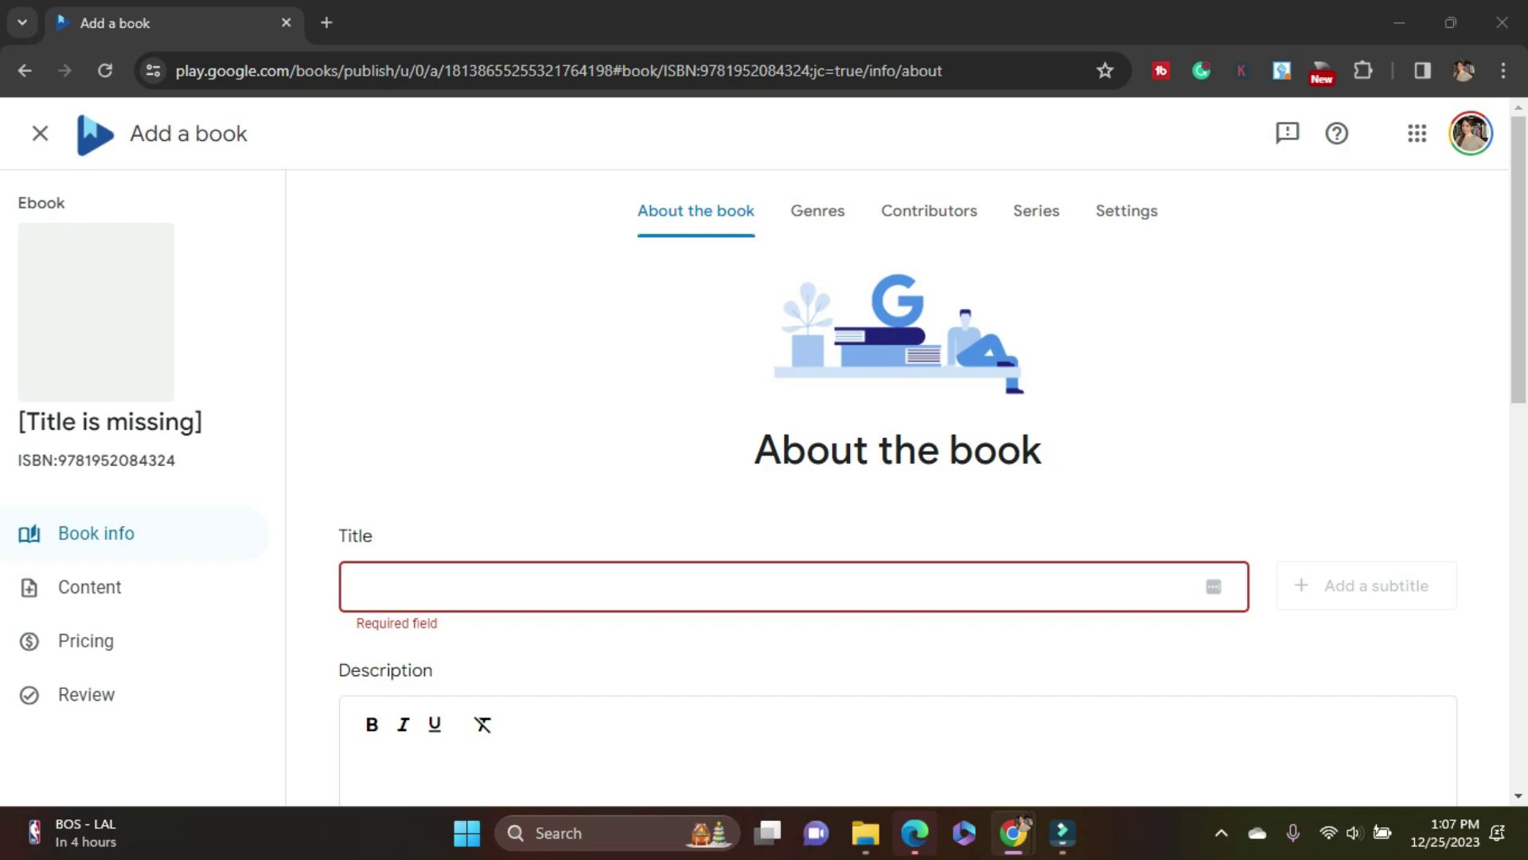
# - Enter "Enemies of Peace" as the book's title
pyautogui.click(794, 587)
pyautogui.write('Enemies of Peace')
pyautogui.scroll(-3, 898, 509)
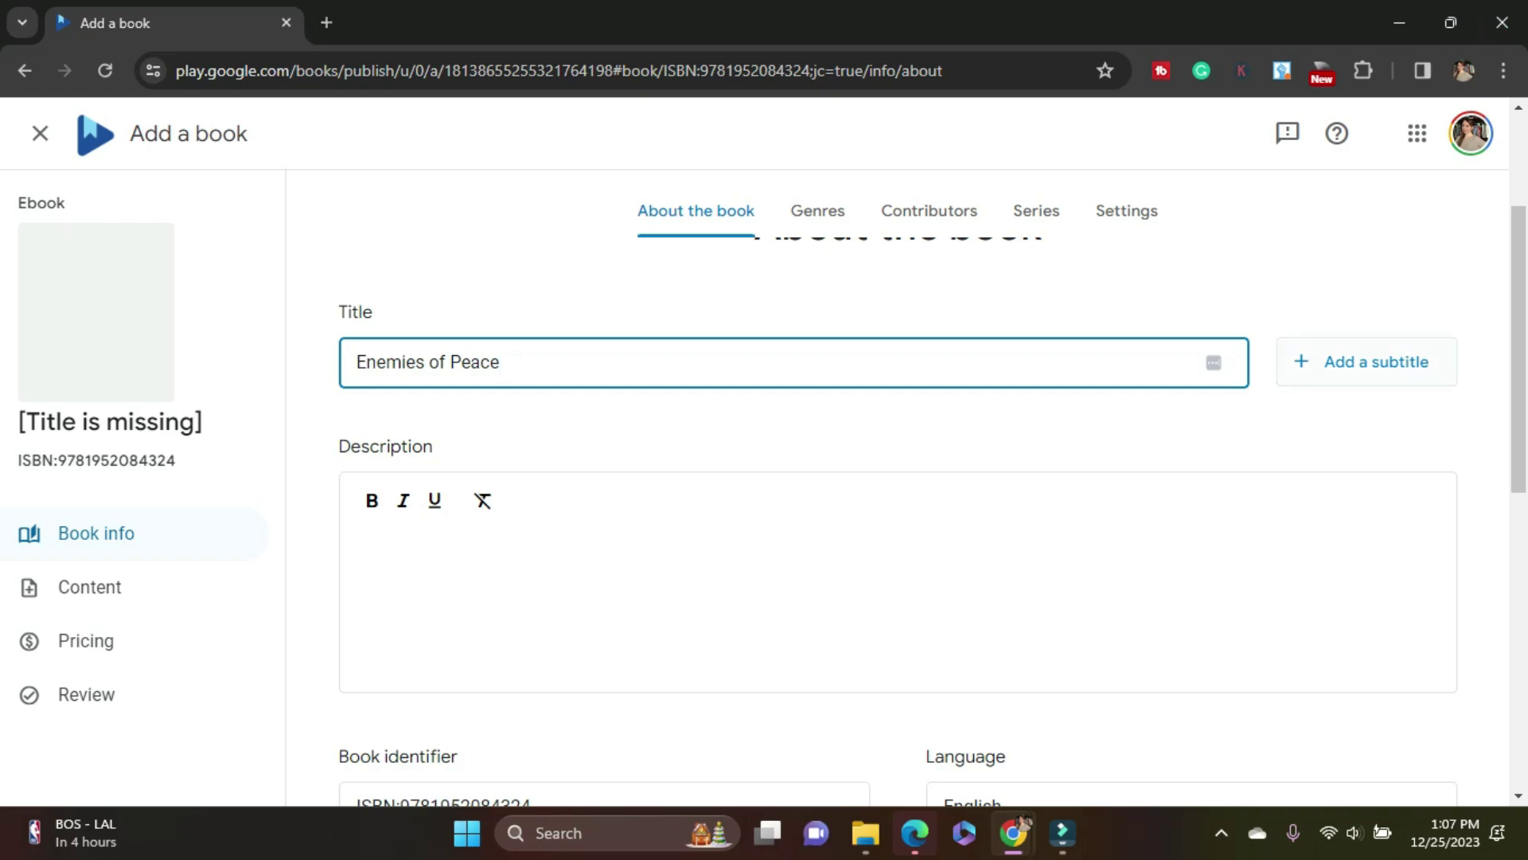
# - Paste the book's blurb into the description and break it into paragraphs after "blown away." and "as it seems."
pyautogui.hotkey('alt', 'Tab')
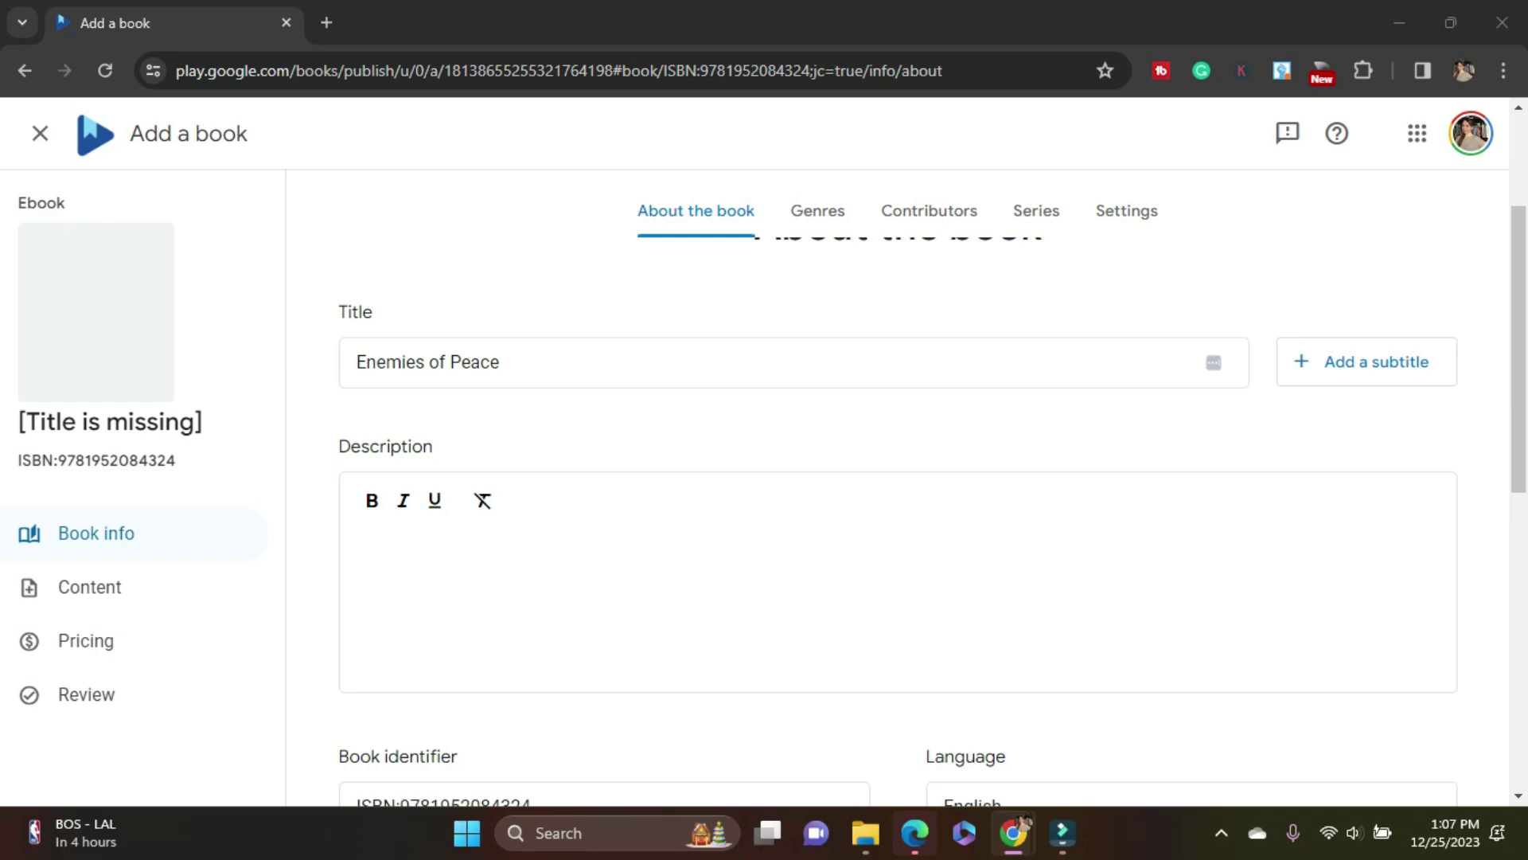
pyautogui.click(368, 541)
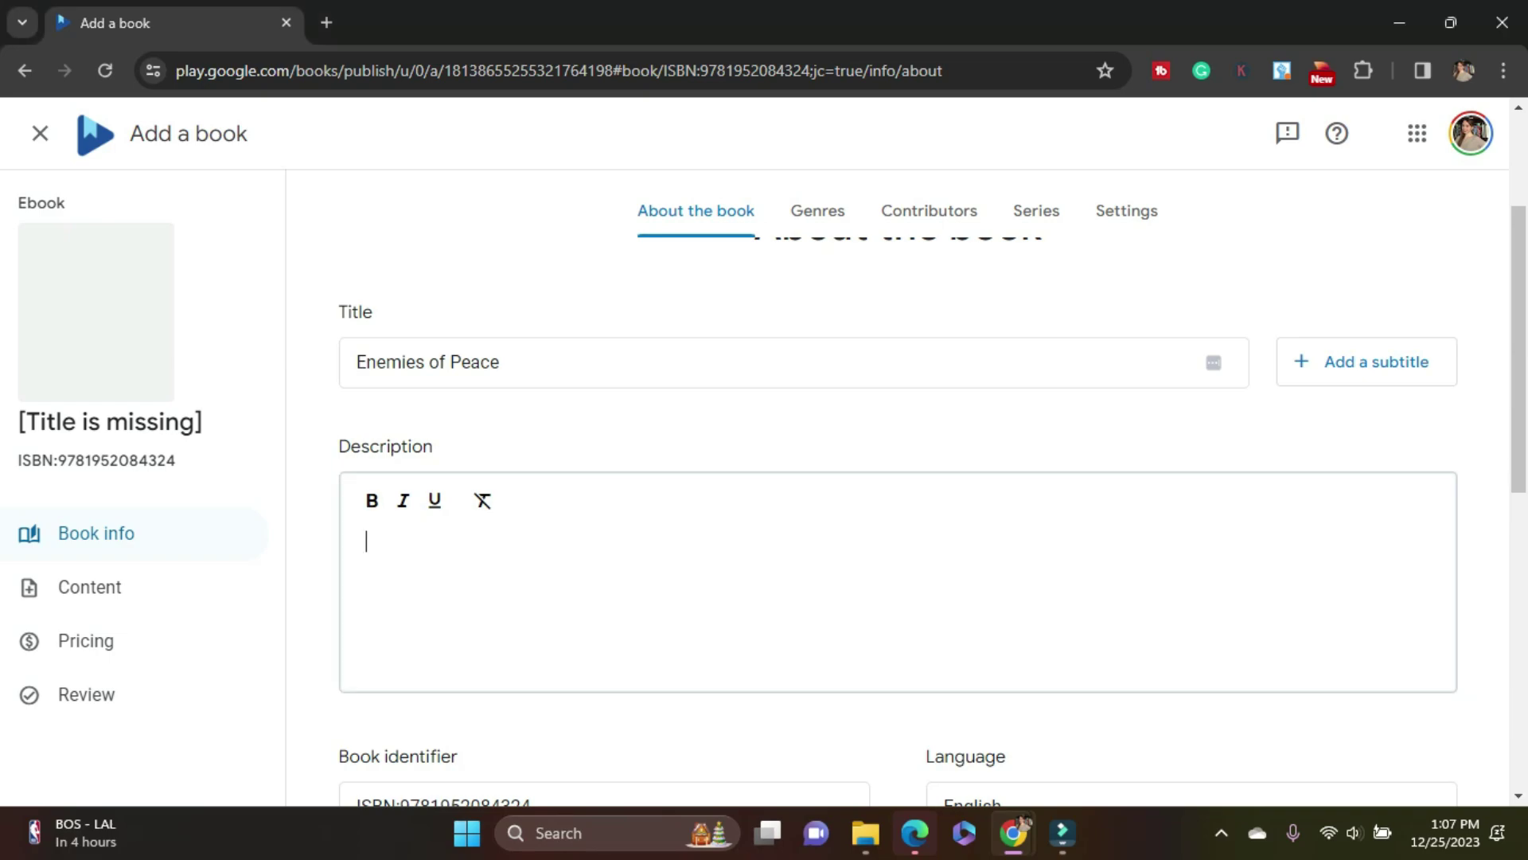
pyautogui.write('How far would you go to achieve the "American Dream?" Timothy and Cynthia Lawson are on their way to having it all. But when they move into their dream home on an idyllic cul-du-sac they soon start to realize that not everything is as it seems. They start to realize that they bought more than just a piece of "the dream" when they signed on the dotted line. Did the previous residents go missing or were they murdered? Are their new neighbors planning something sinister? And if so, how can they stop it? This story starts with an explosion, so expect to be blown away. *Featured on the ChooseFI, FIRE Drill, and What\'s Up Next Podcasts.')
pyautogui.click(677, 622)
pyautogui.press('Return')
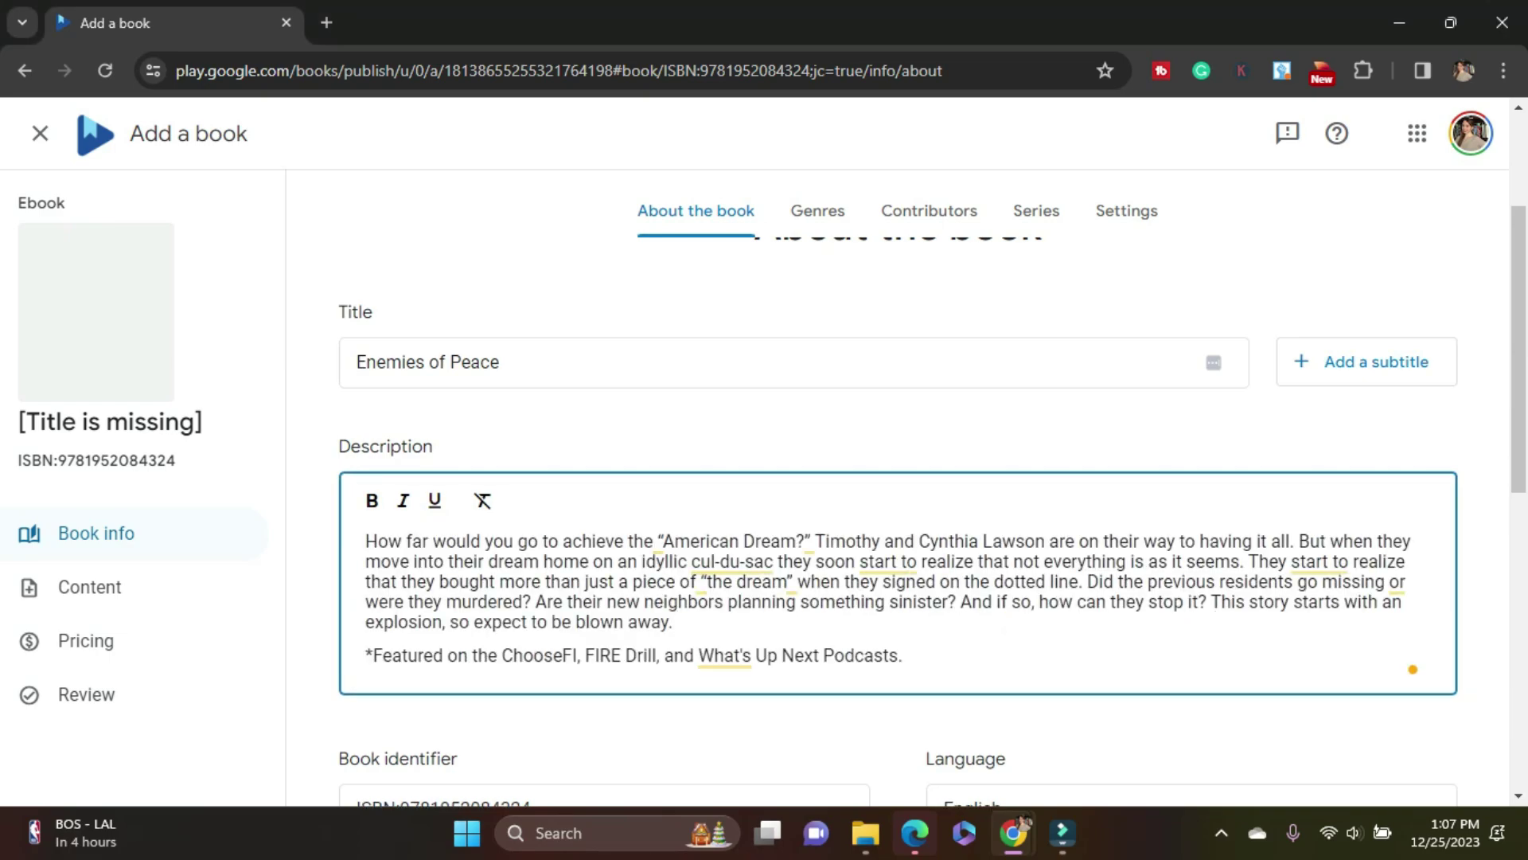
pyautogui.click(1248, 562)
pyautogui.press('Return')
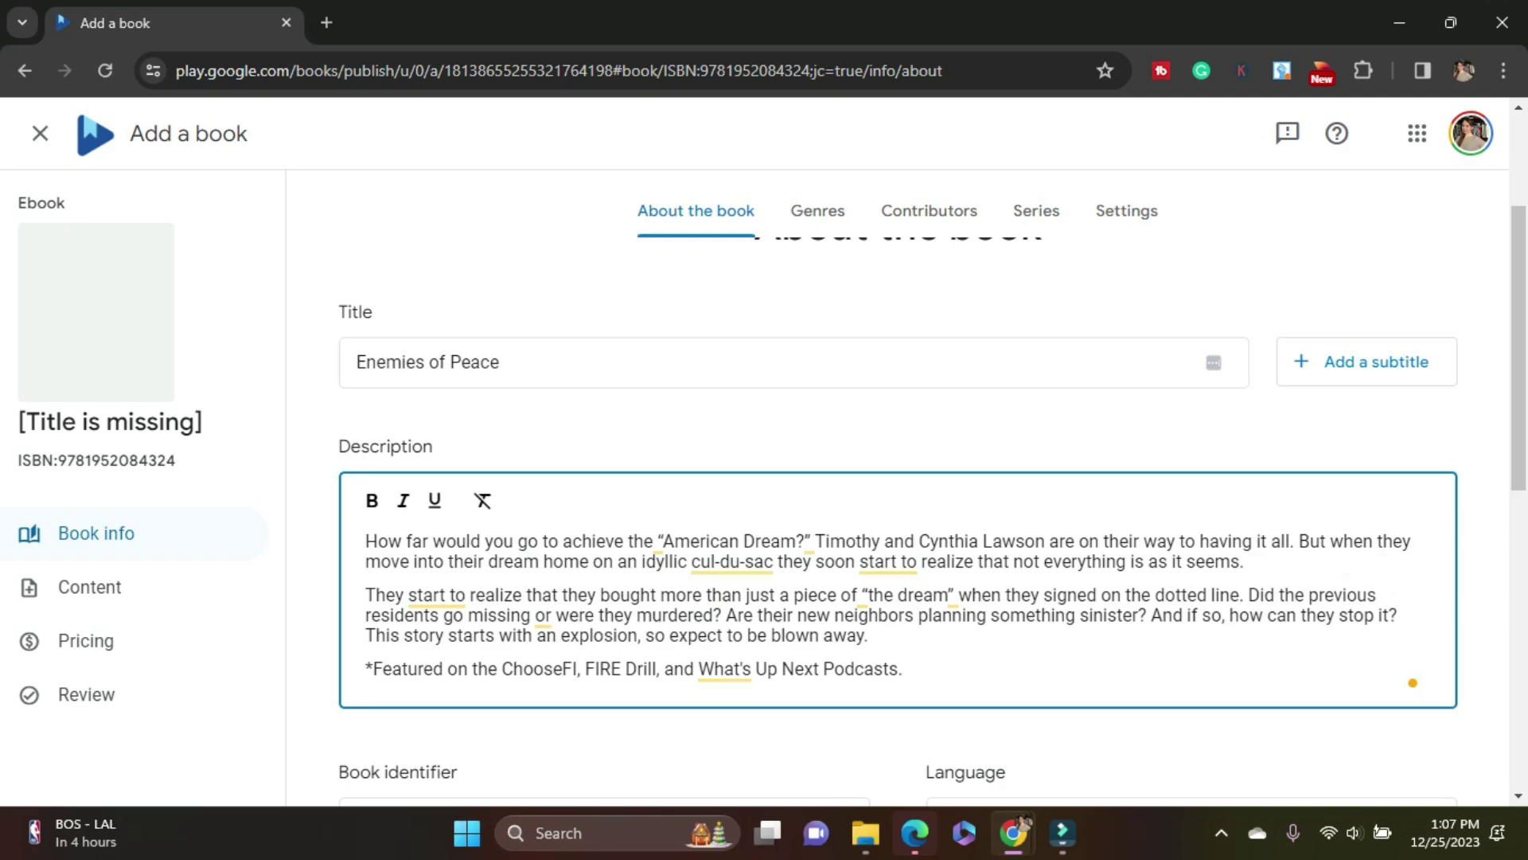
# - Set the ebook's page count to 242
pyautogui.scroll(-3, 898, 522)
pyautogui.scroll(-1, 898, 477)
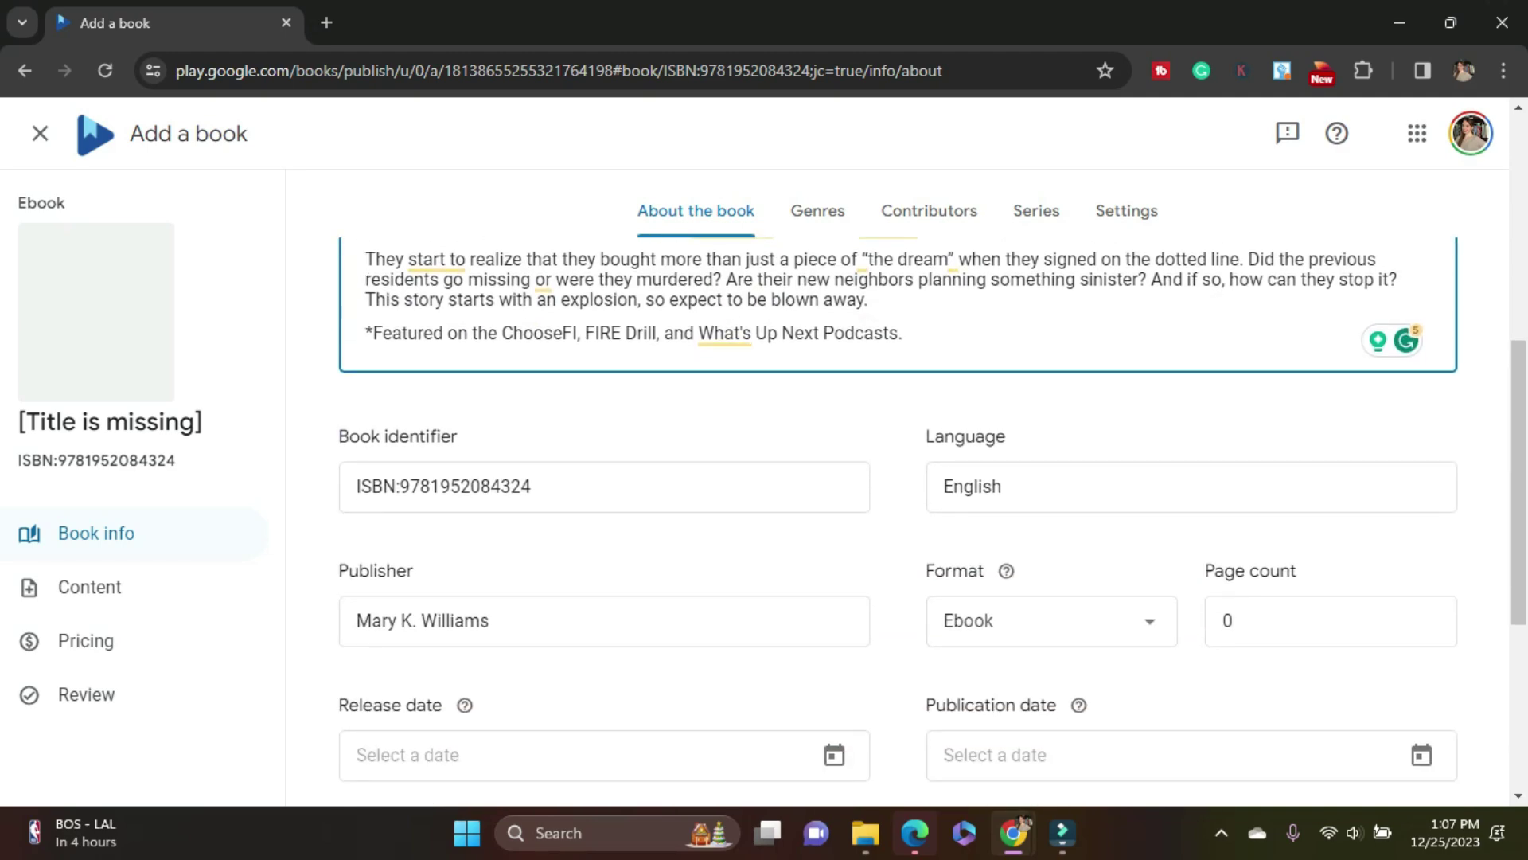
pyautogui.scroll(-1, 897, 521)
pyautogui.doubleClick(1228, 509)
pyautogui.write('242')
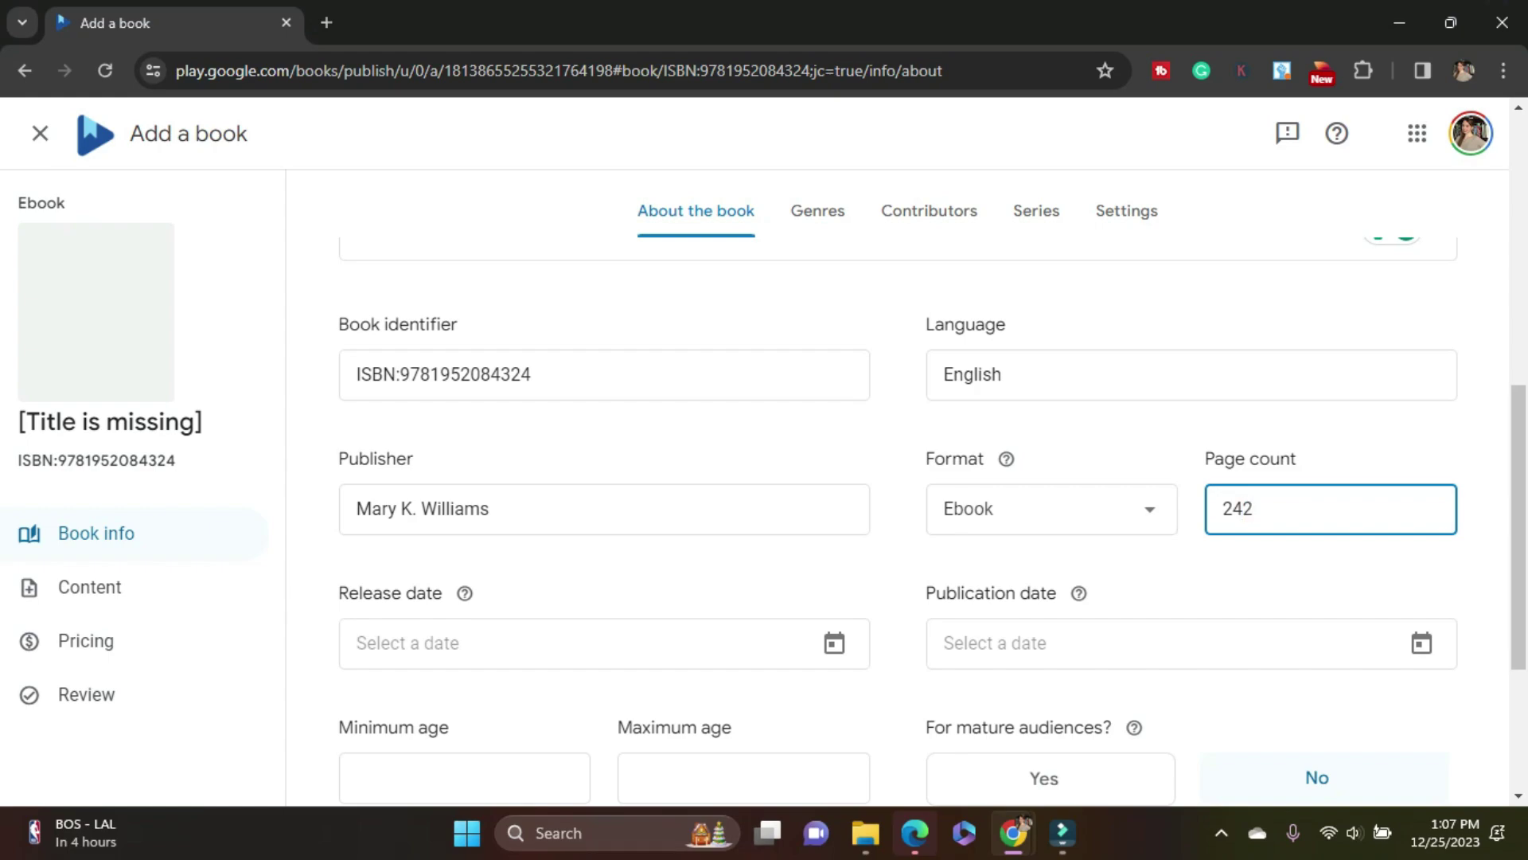
pyautogui.press('Tab')
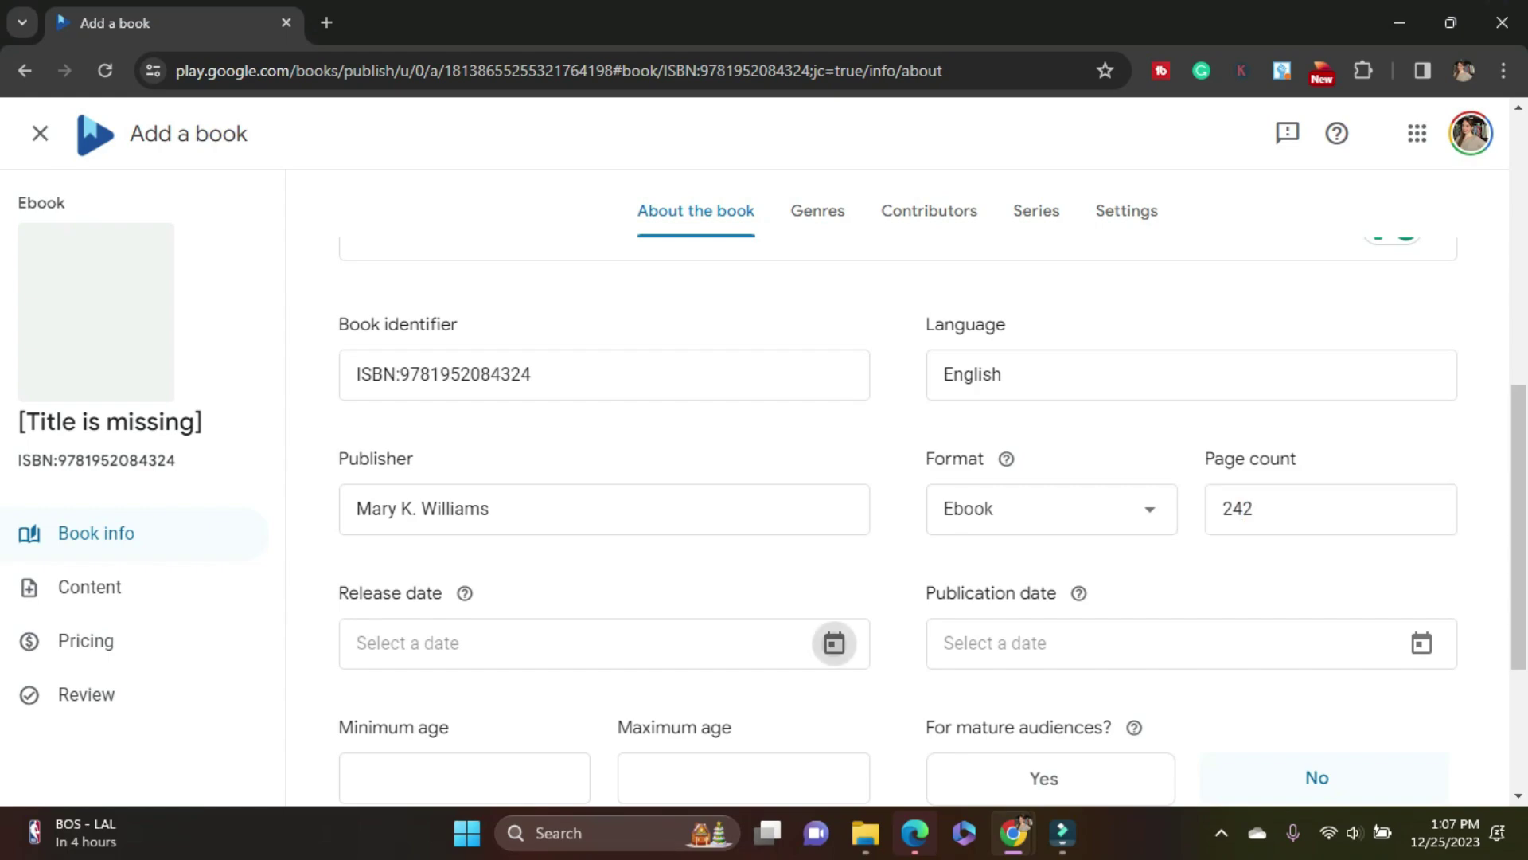
# - Set both the release date and the publication date to 2023-12-25
pyautogui.click(834, 643)
pyautogui.click(414, 553)
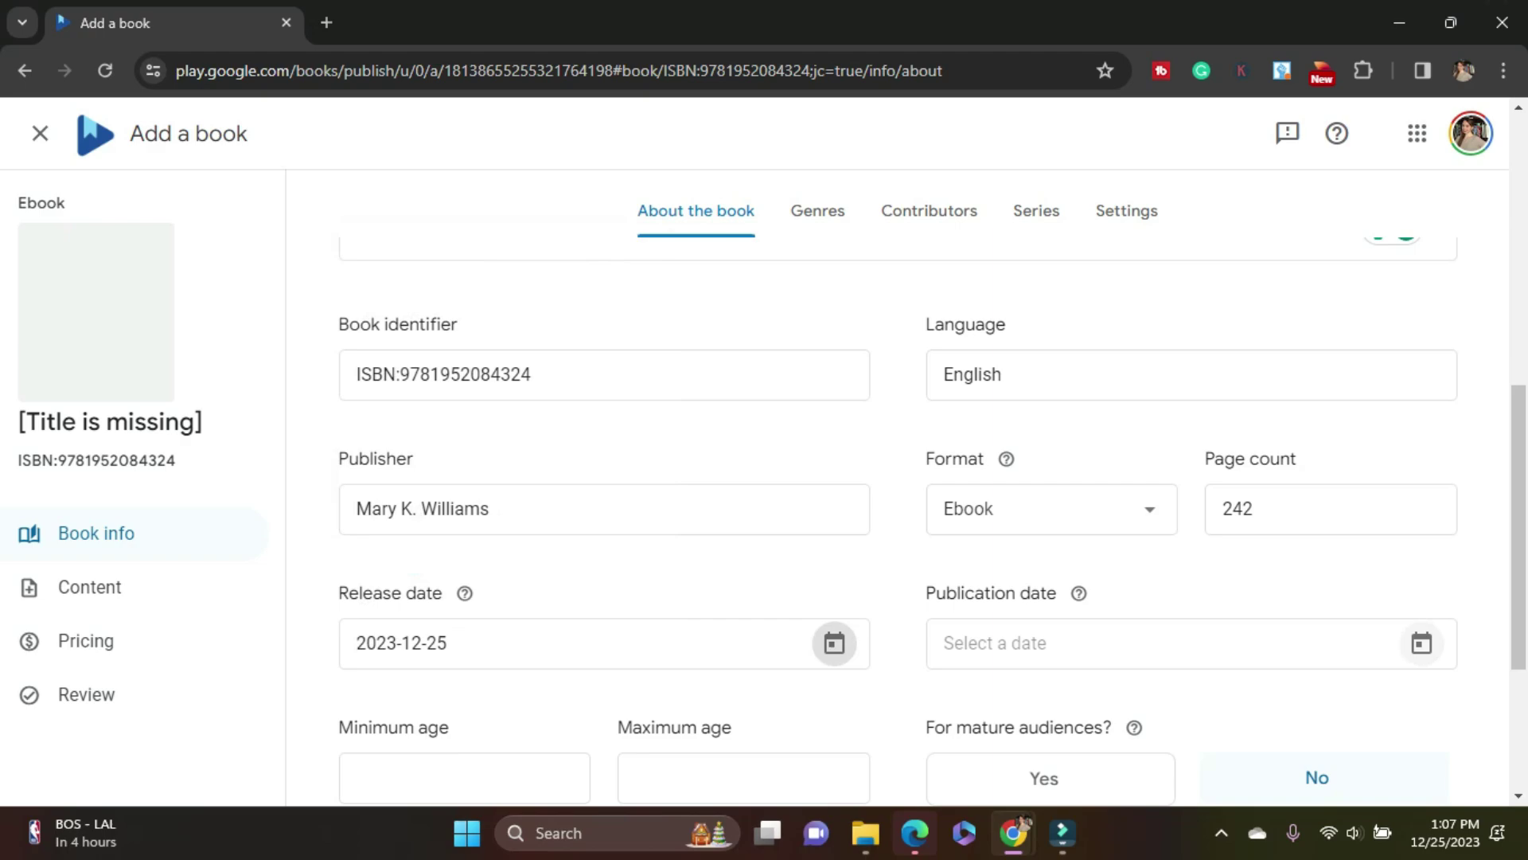
pyautogui.click(1422, 642)
pyautogui.click(1001, 554)
# - Add a related book entry with the relation "Replaces"
pyautogui.scroll(-1, 1001, 554)
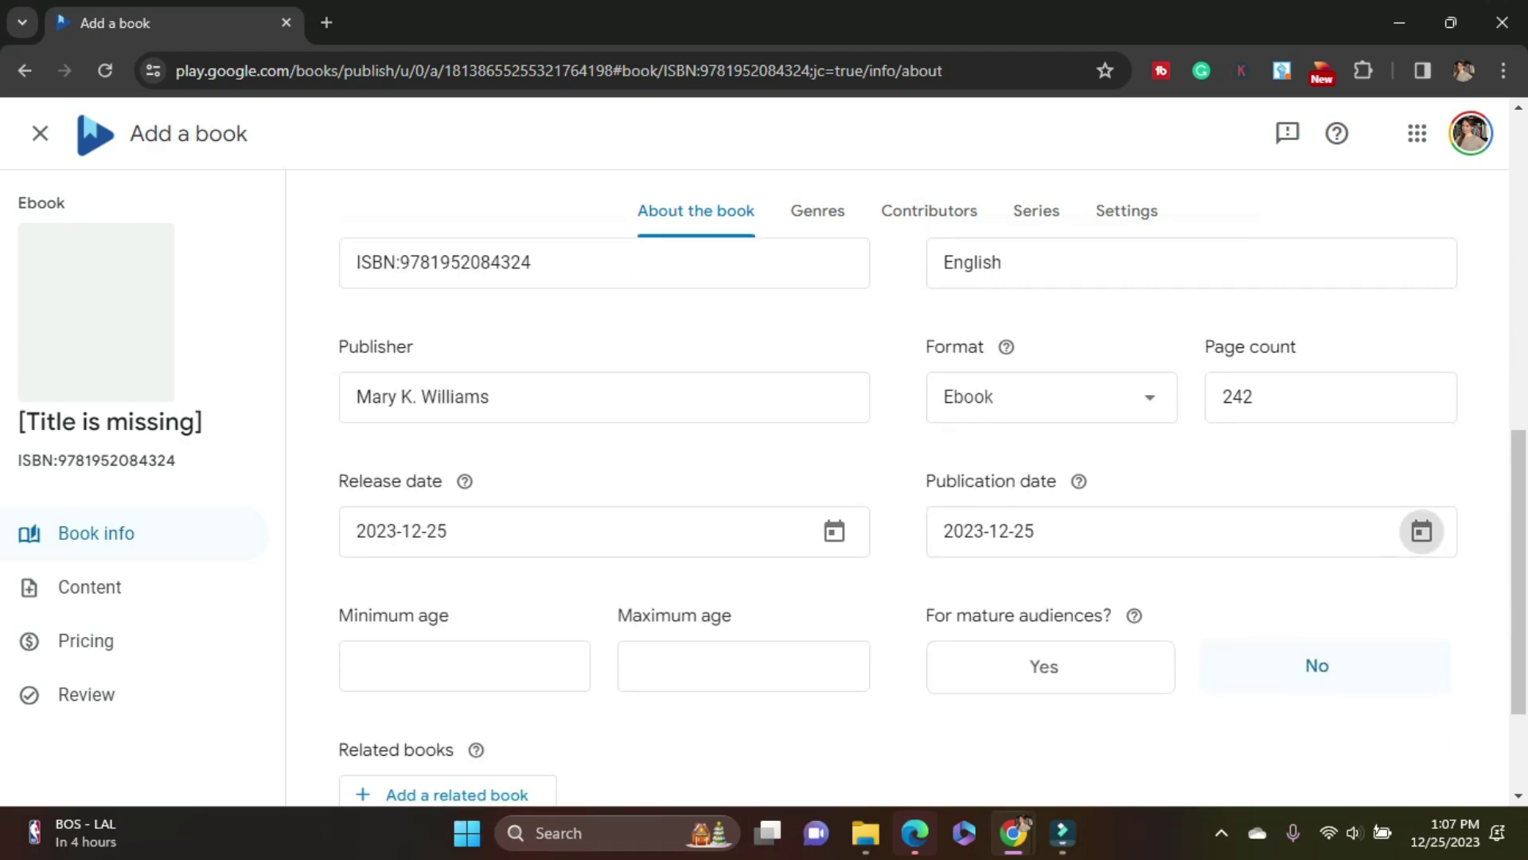
pyautogui.scroll(-1, 932, 522)
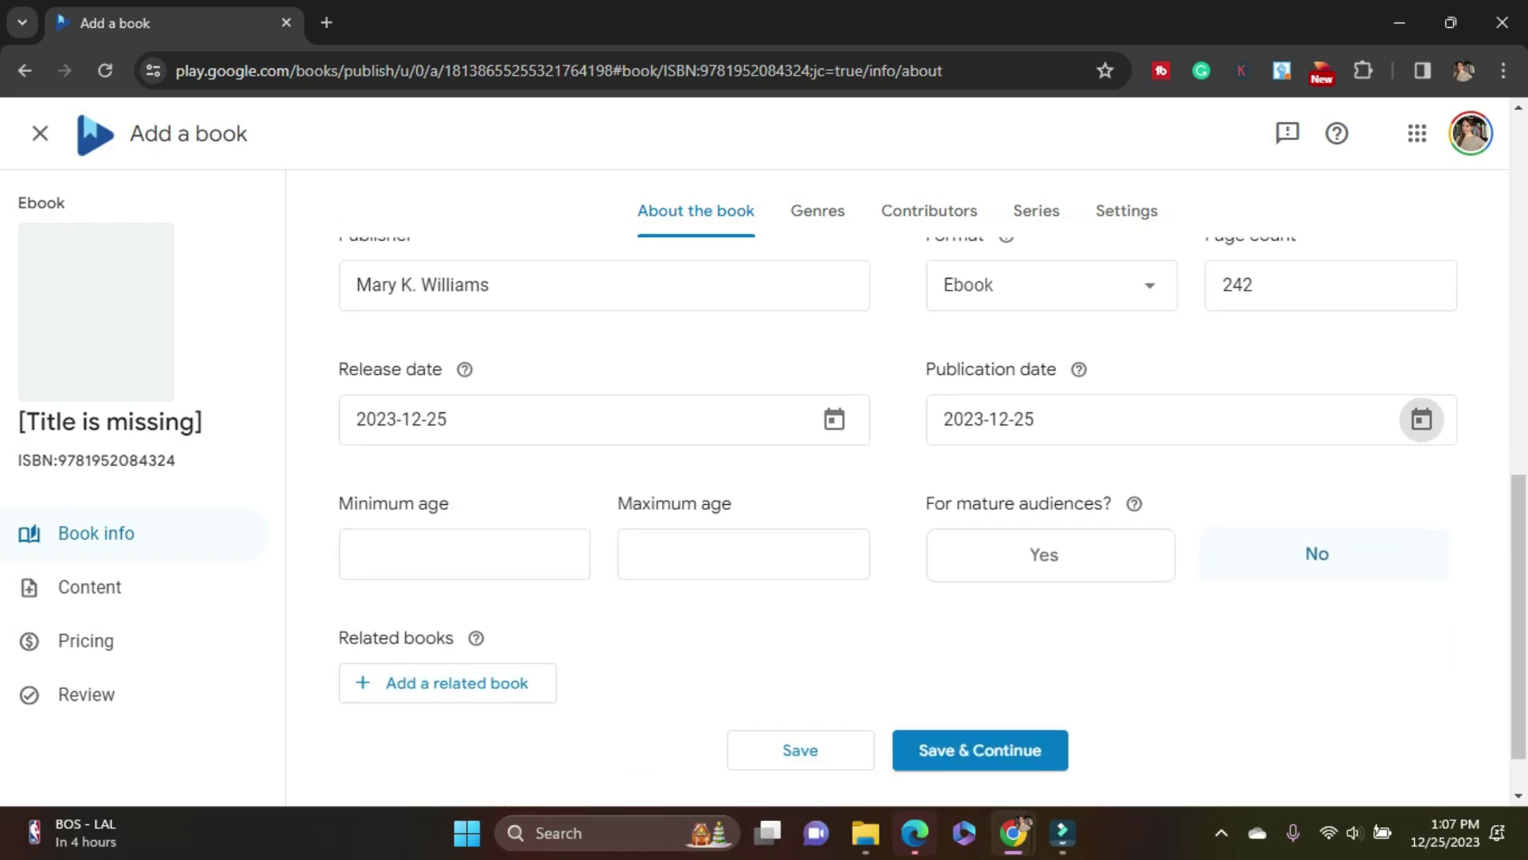
pyautogui.scroll(-1, 900, 517)
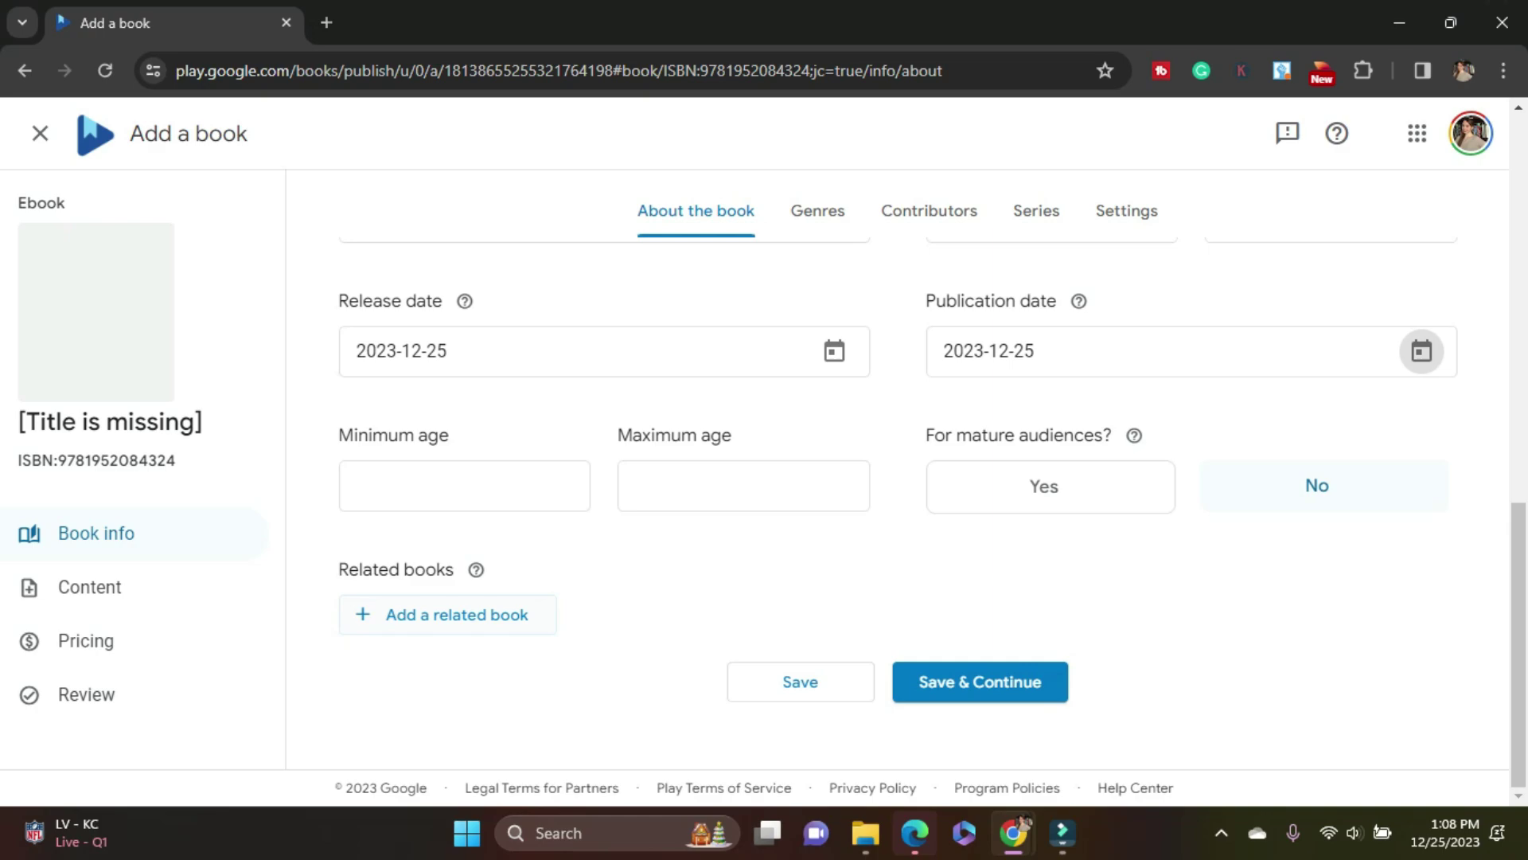
pyautogui.click(447, 615)
pyautogui.click(513, 620)
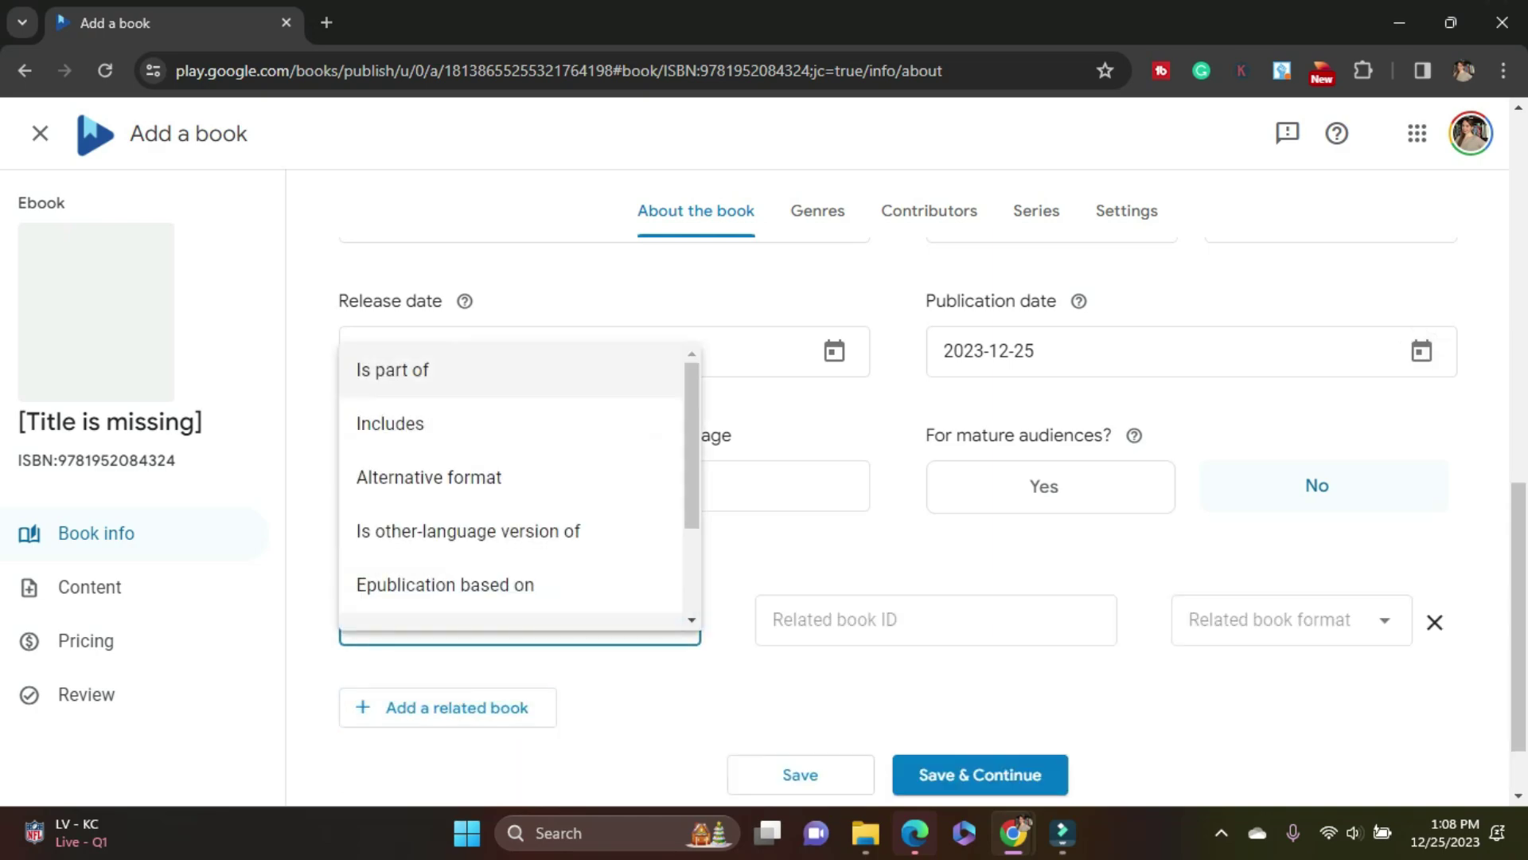
pyautogui.scroll(-2, 519, 490)
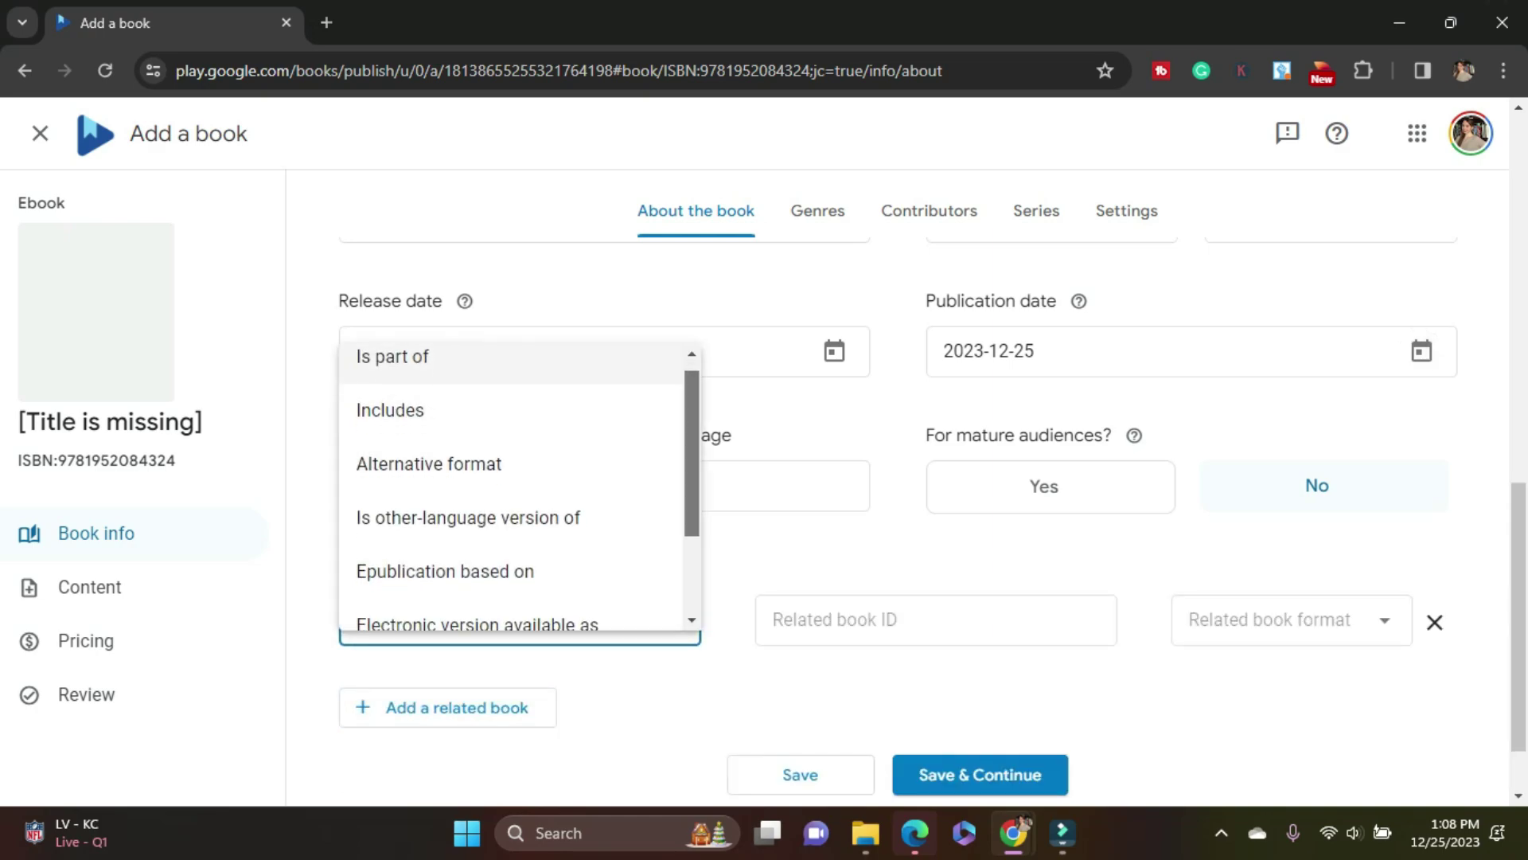
pyautogui.scroll(-1, 519, 490)
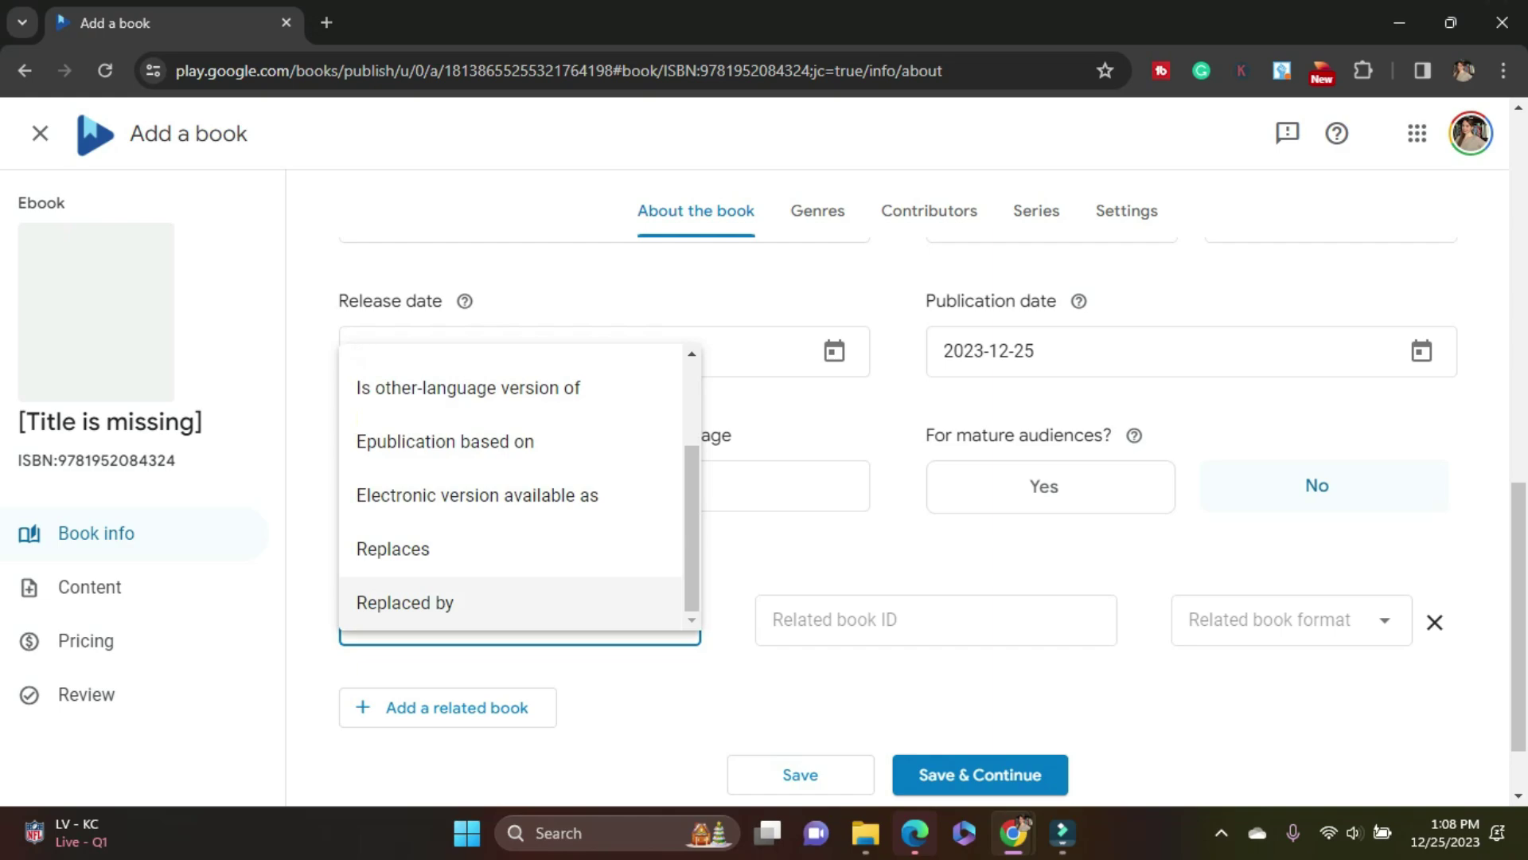
pyautogui.click(414, 549)
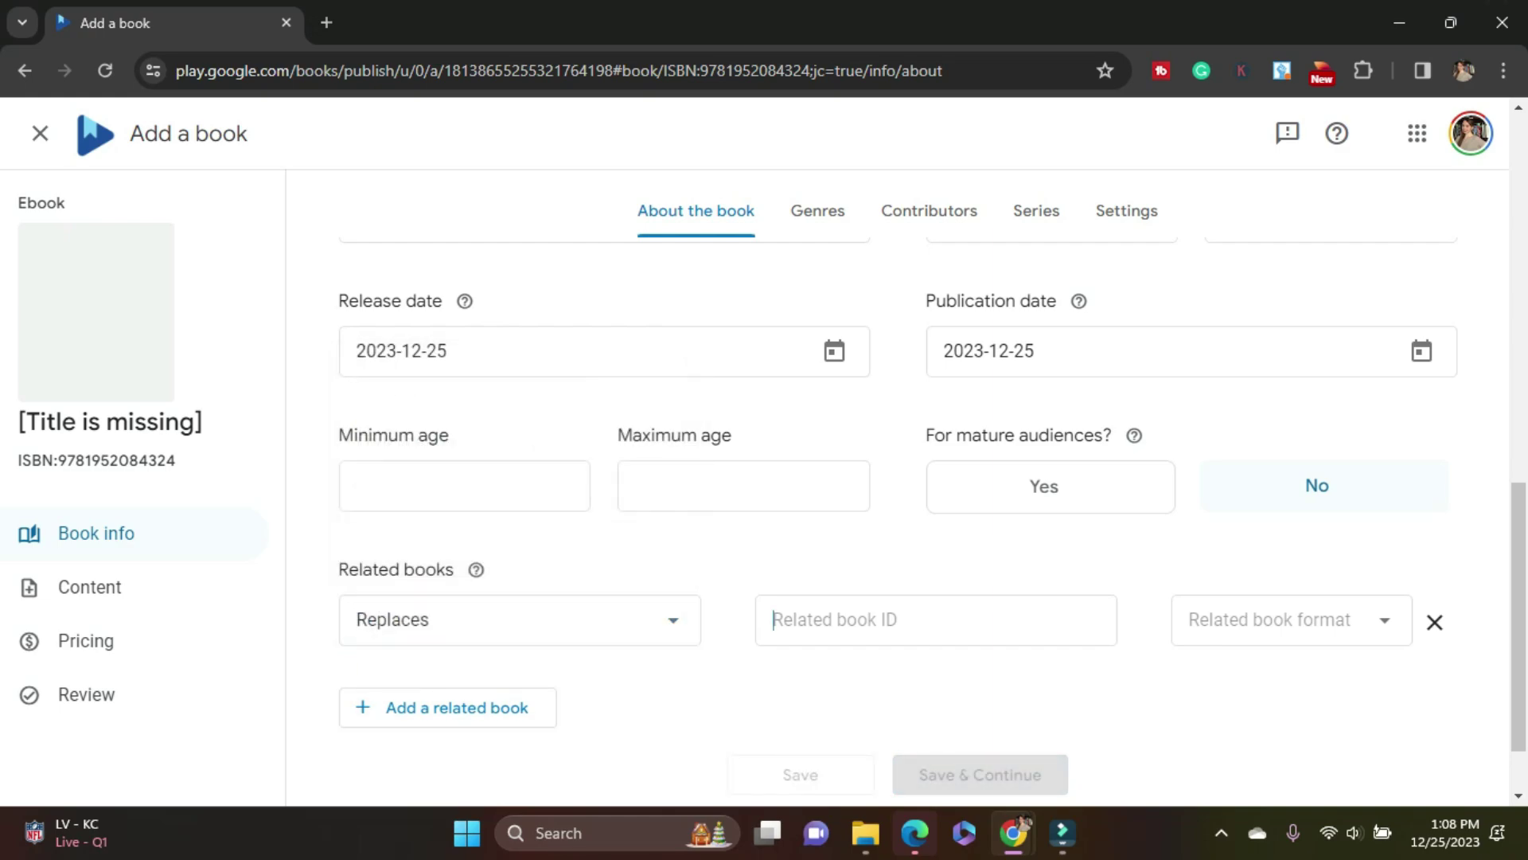
pyautogui.click(773, 619)
pyautogui.click(1273, 619)
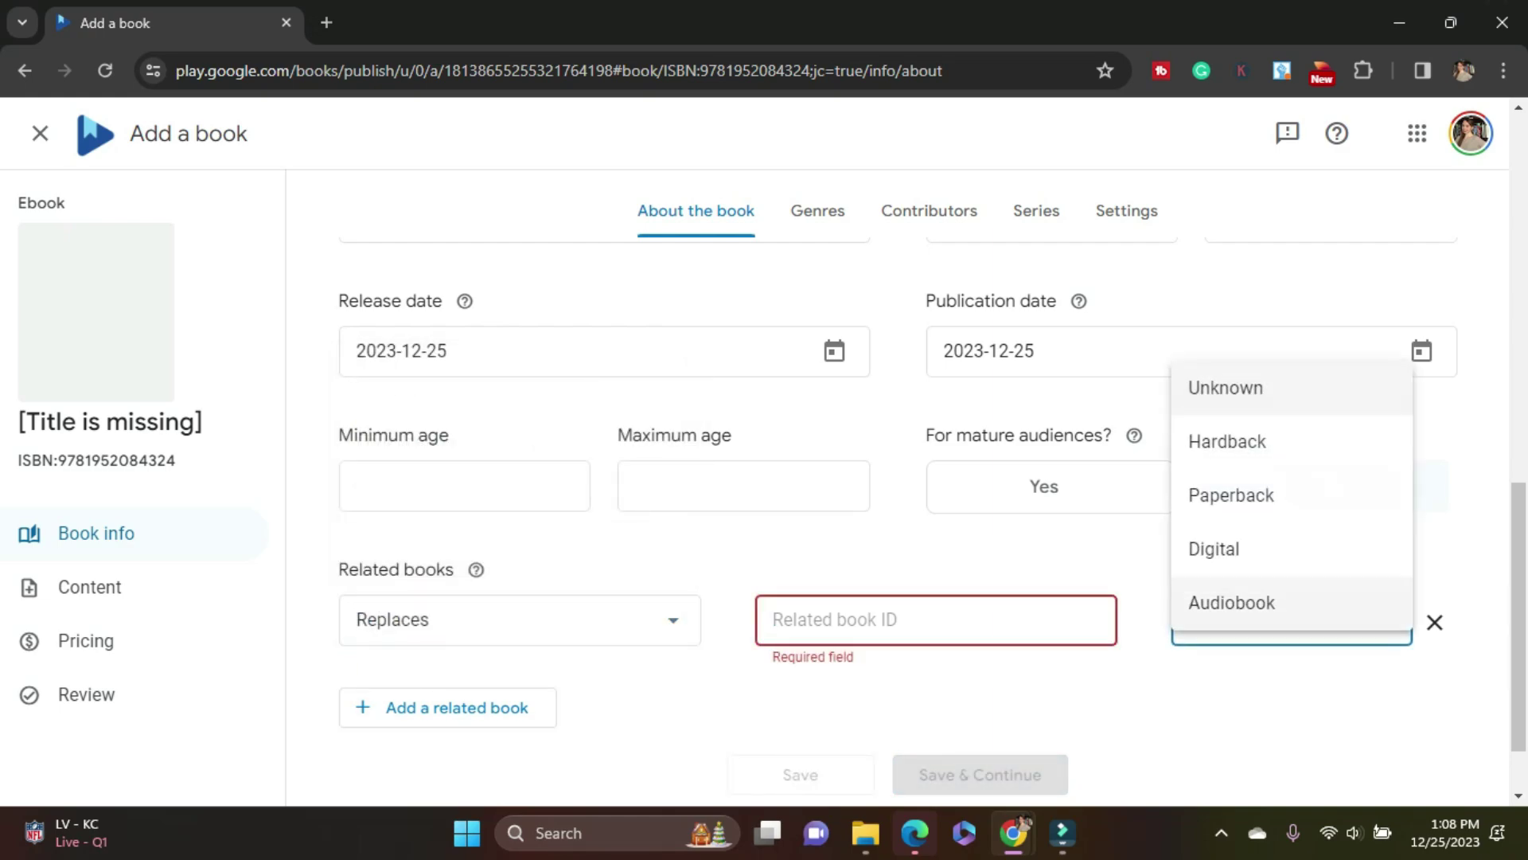
pyautogui.press('Escape')
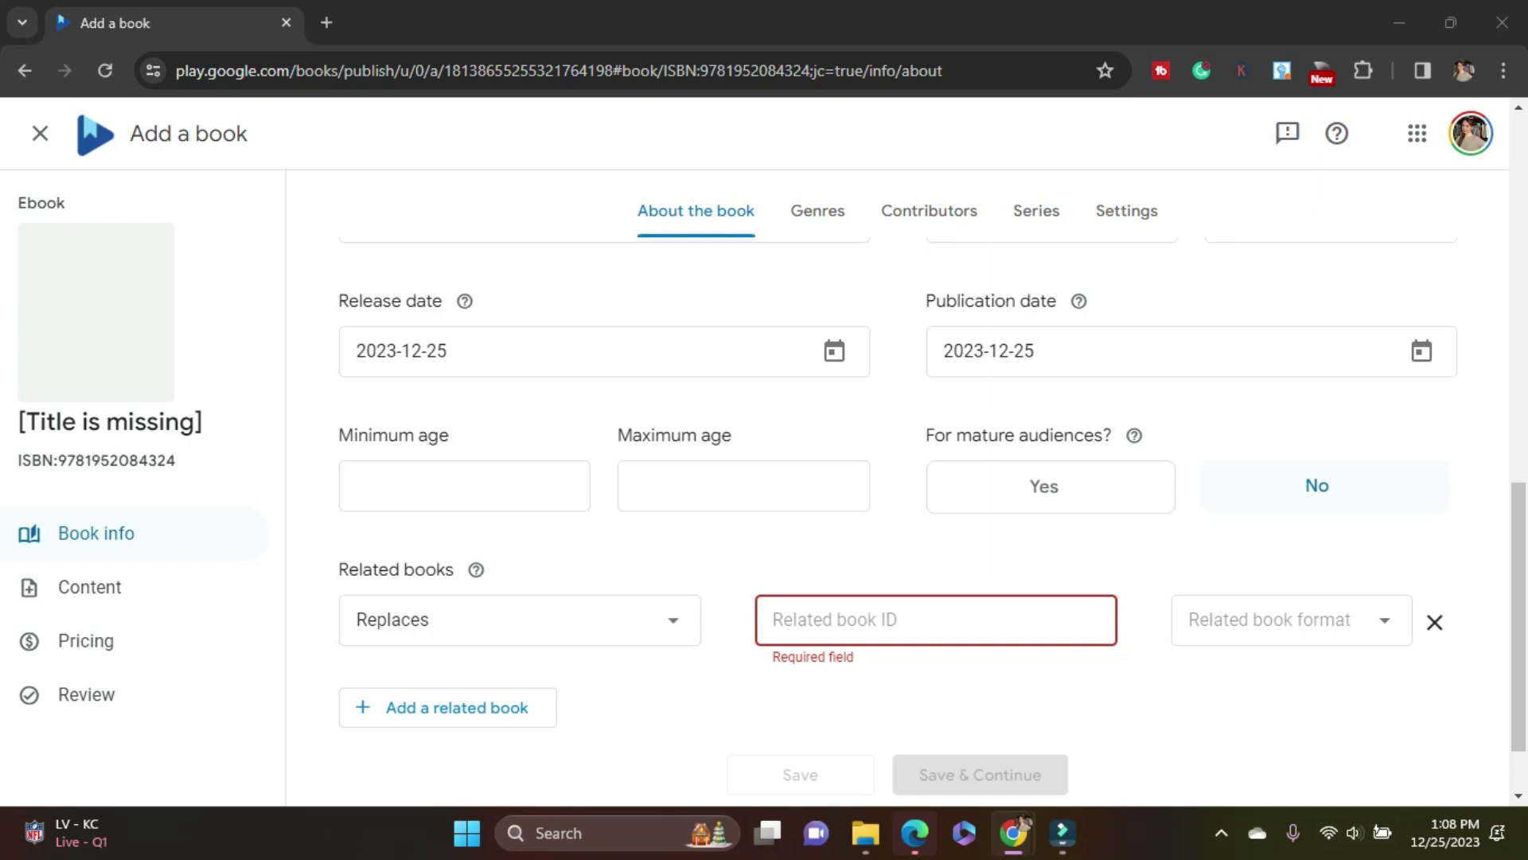
pyautogui.click(876, 619)
pyautogui.hotkey('ctrl', 'v')
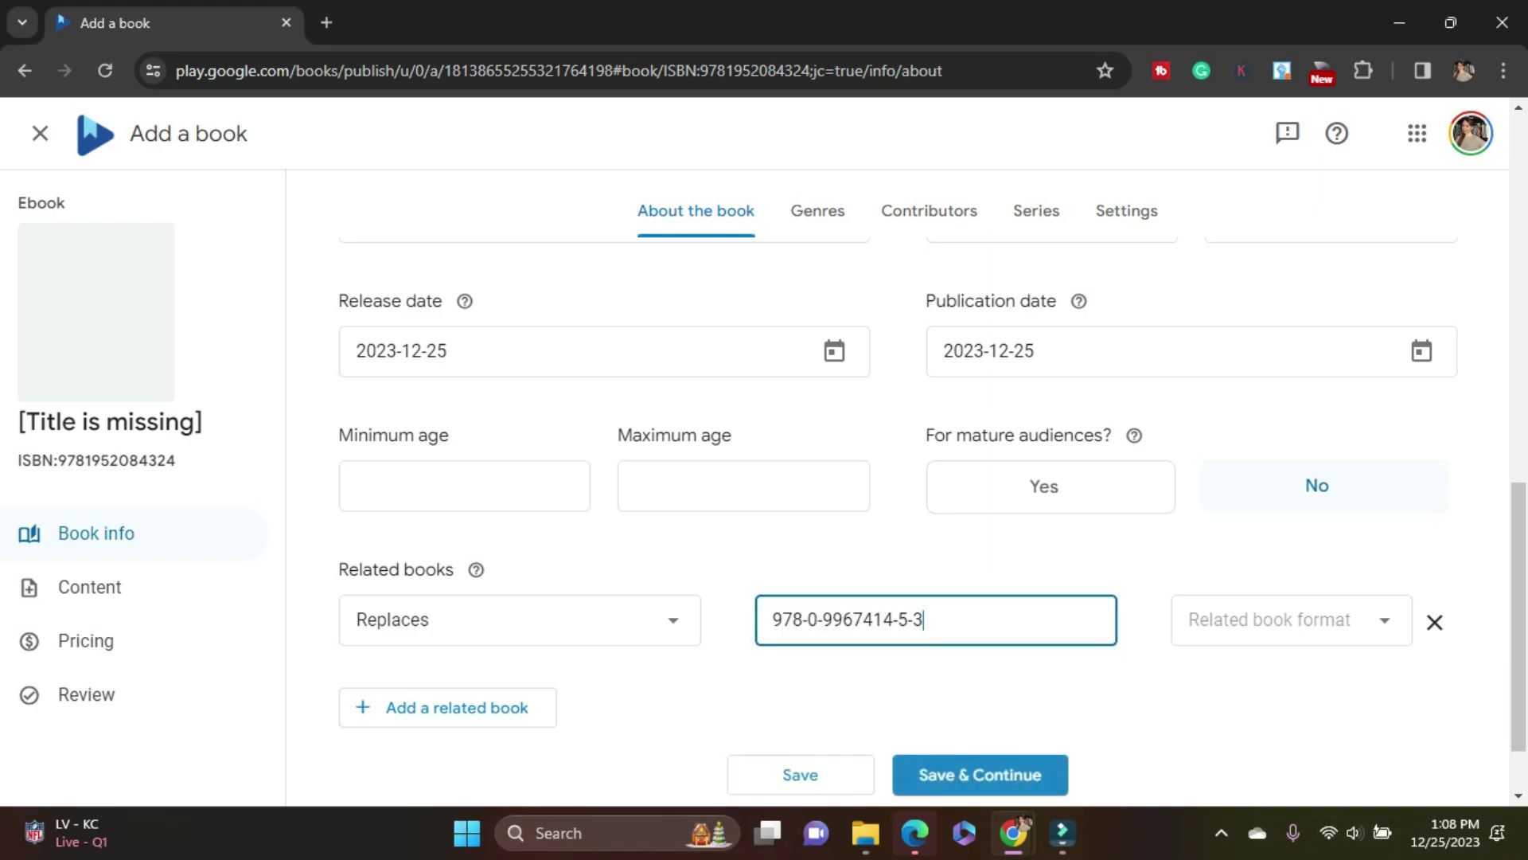
pyautogui.click(1291, 619)
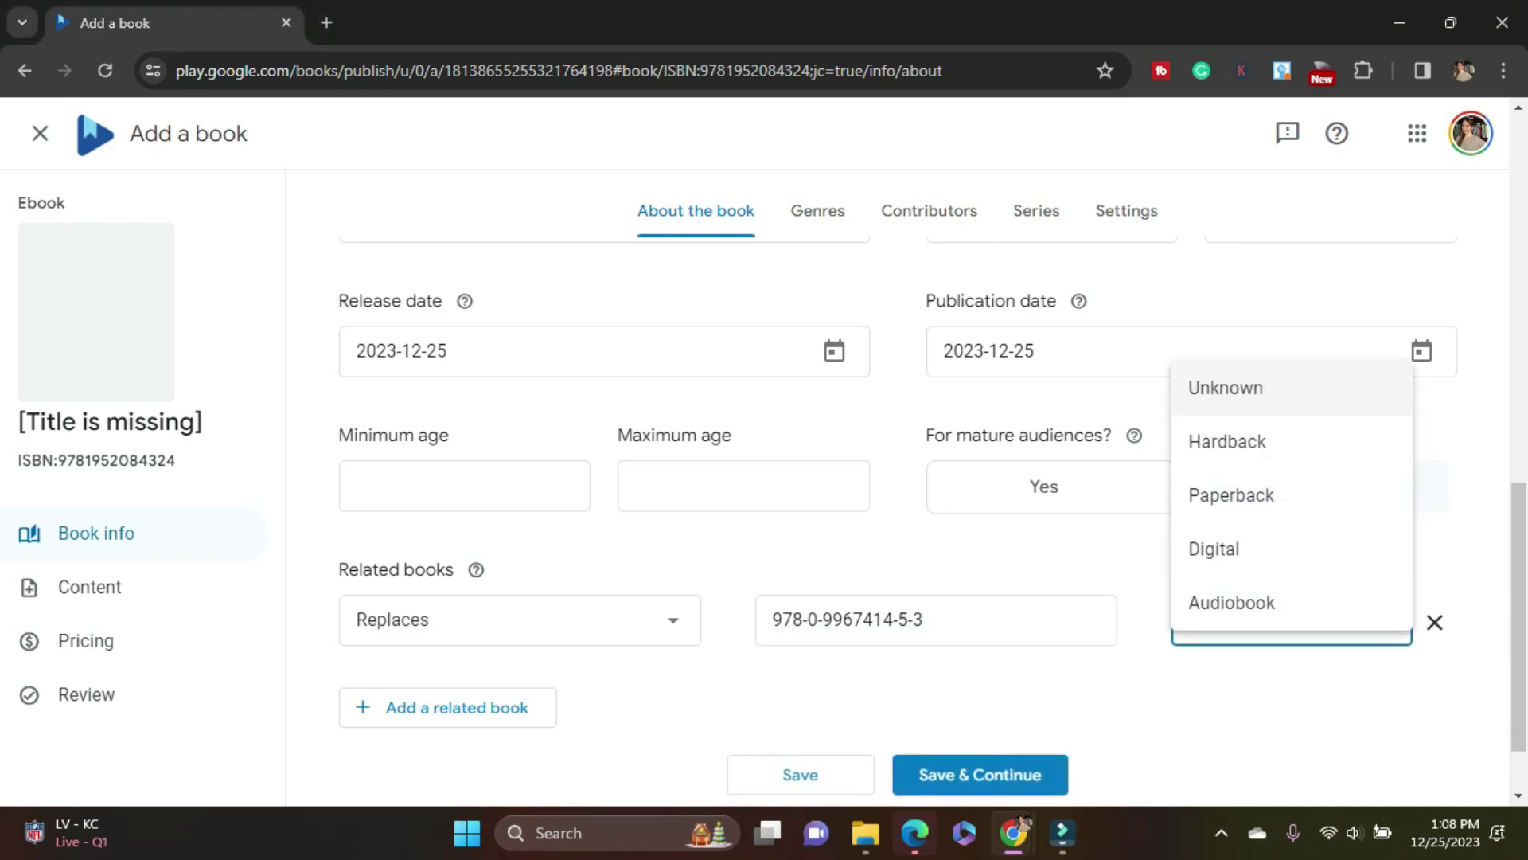
pyautogui.click(1114, 704)
pyautogui.scroll(-2, 1034, 701)
pyautogui.click(979, 682)
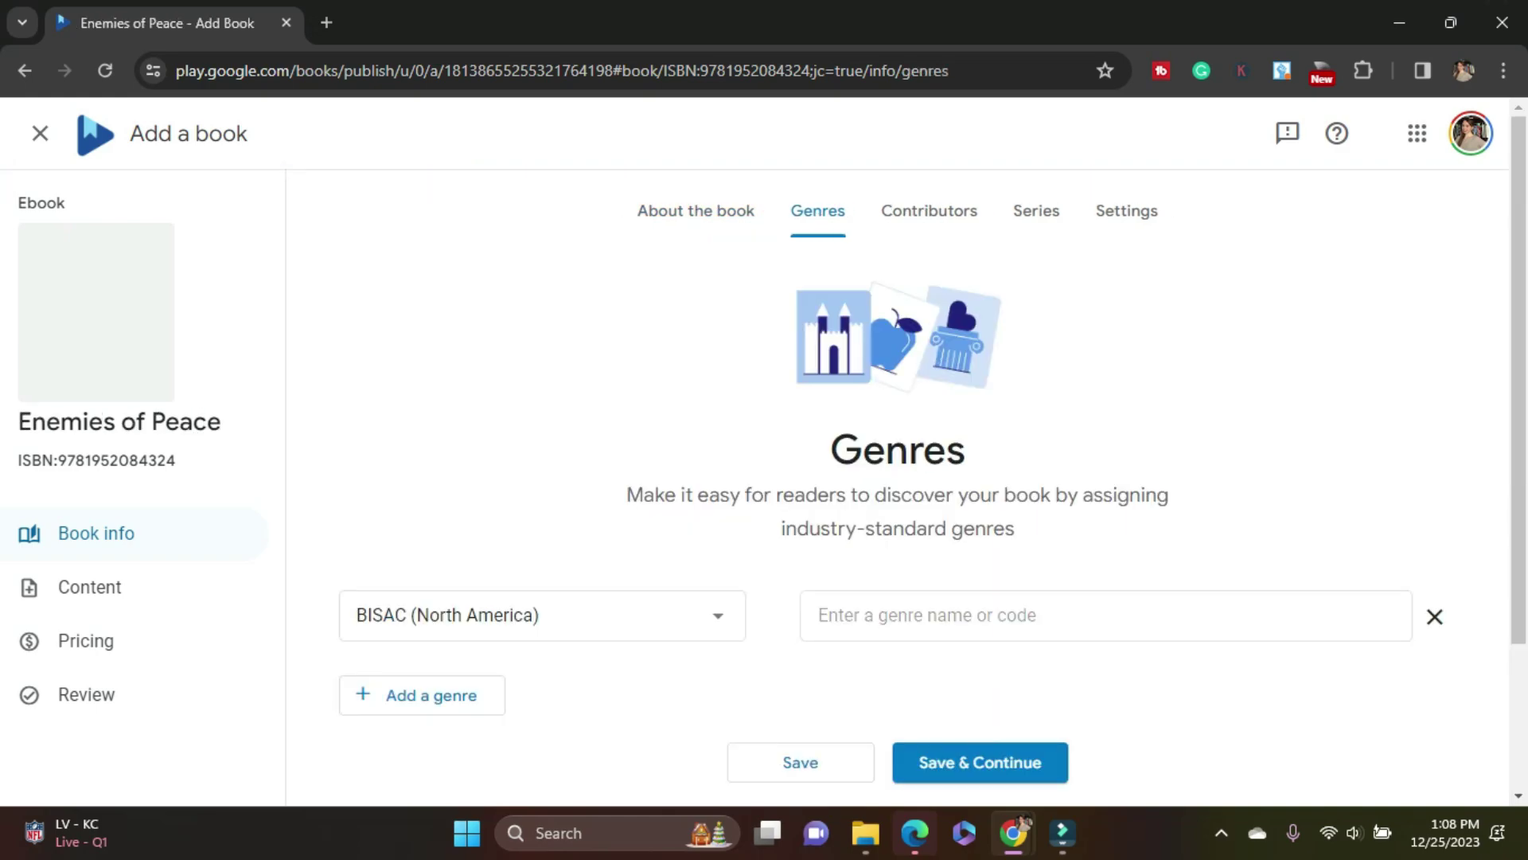
# - Search the BISAC genres for "satire" and assign Fiction / Satire to the book
pyautogui.scroll(-1, 1106, 614)
pyautogui.click(1106, 504)
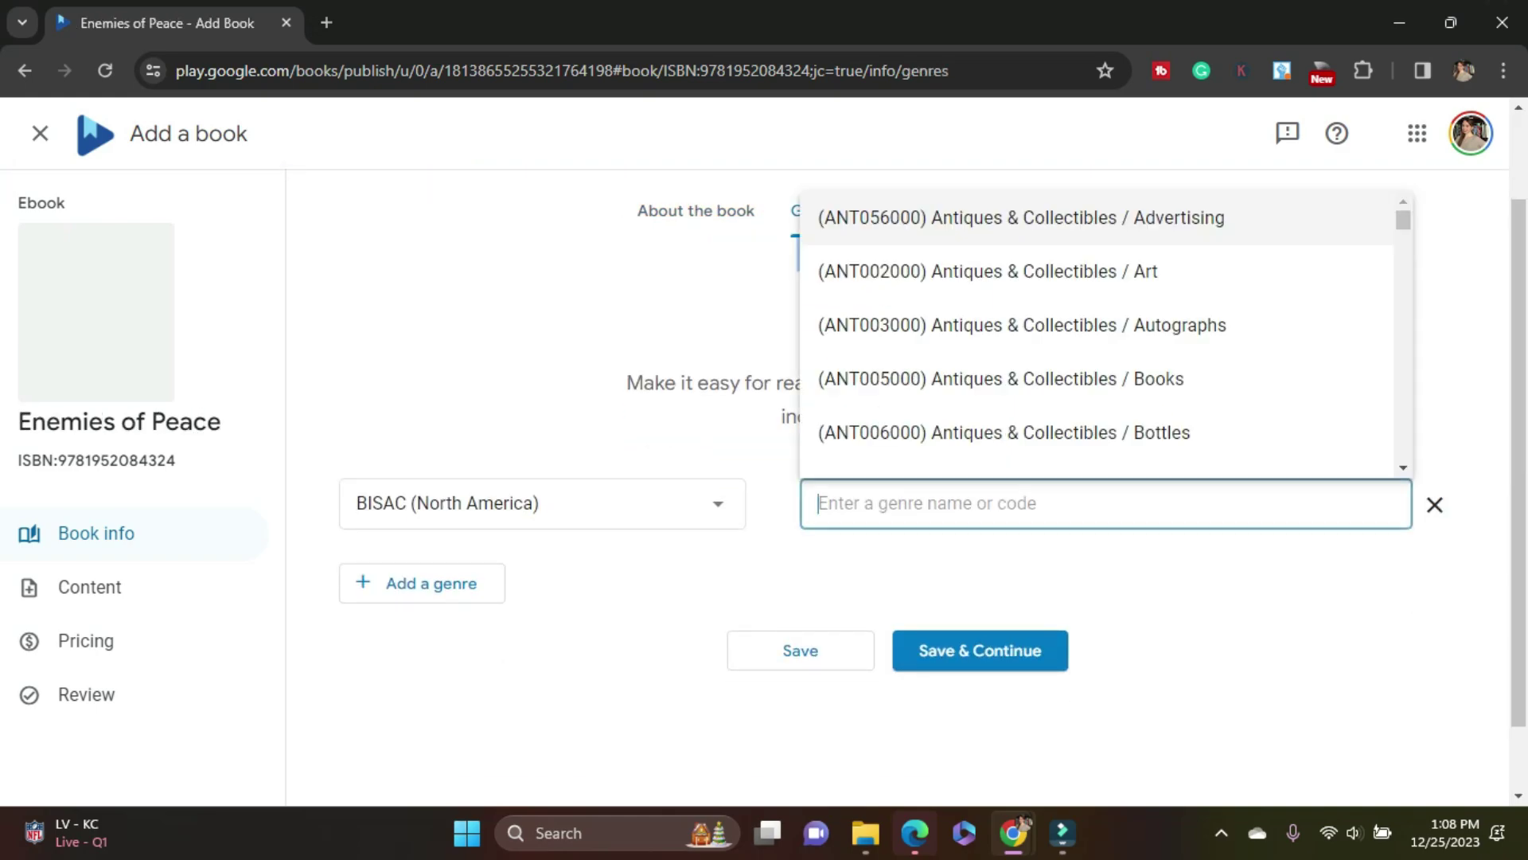
pyautogui.write('satire')
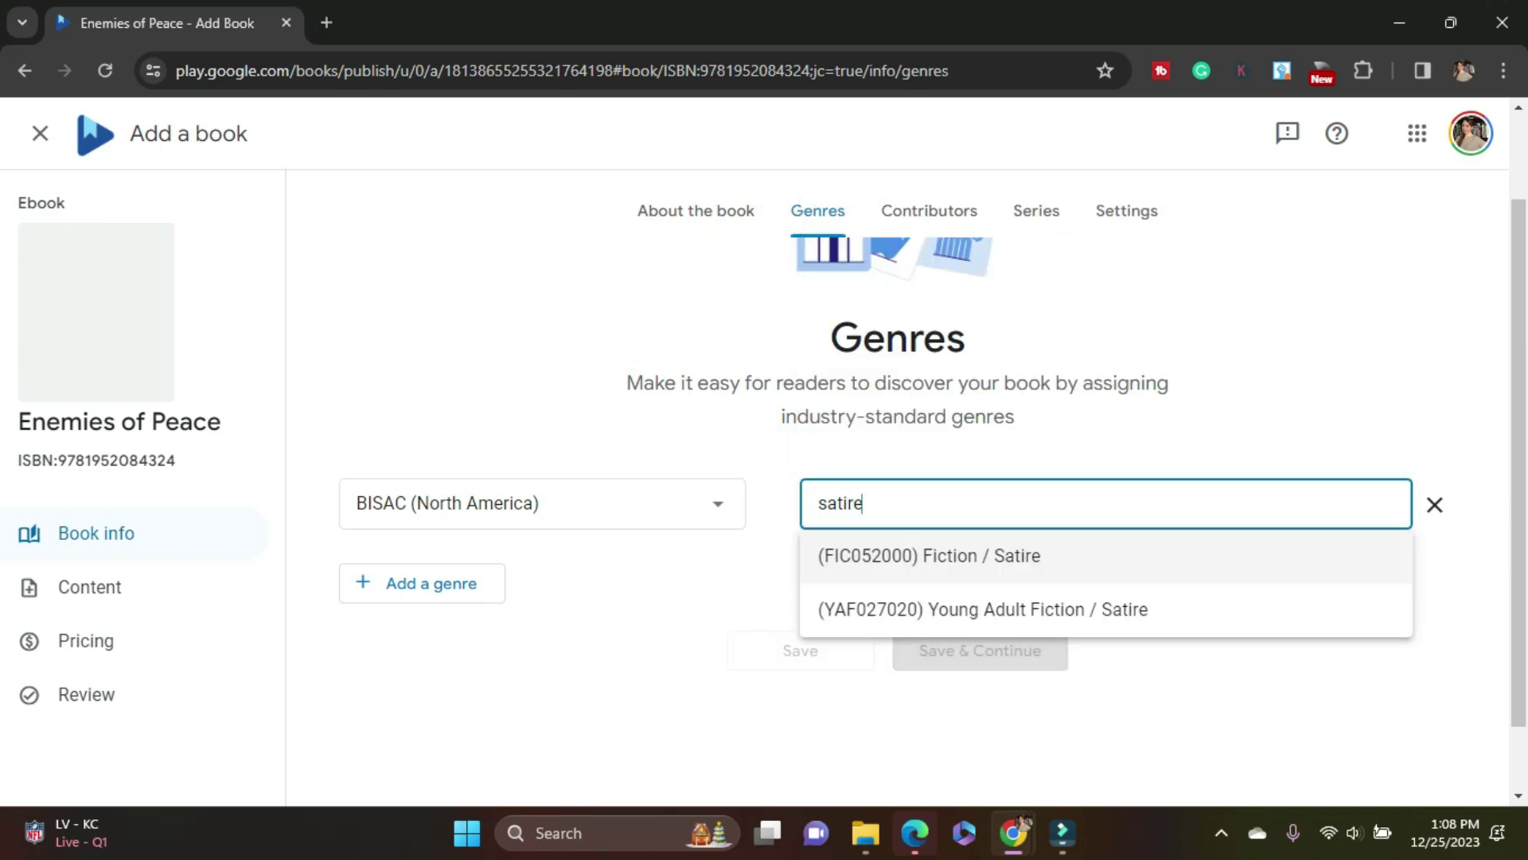
pyautogui.press('Return')
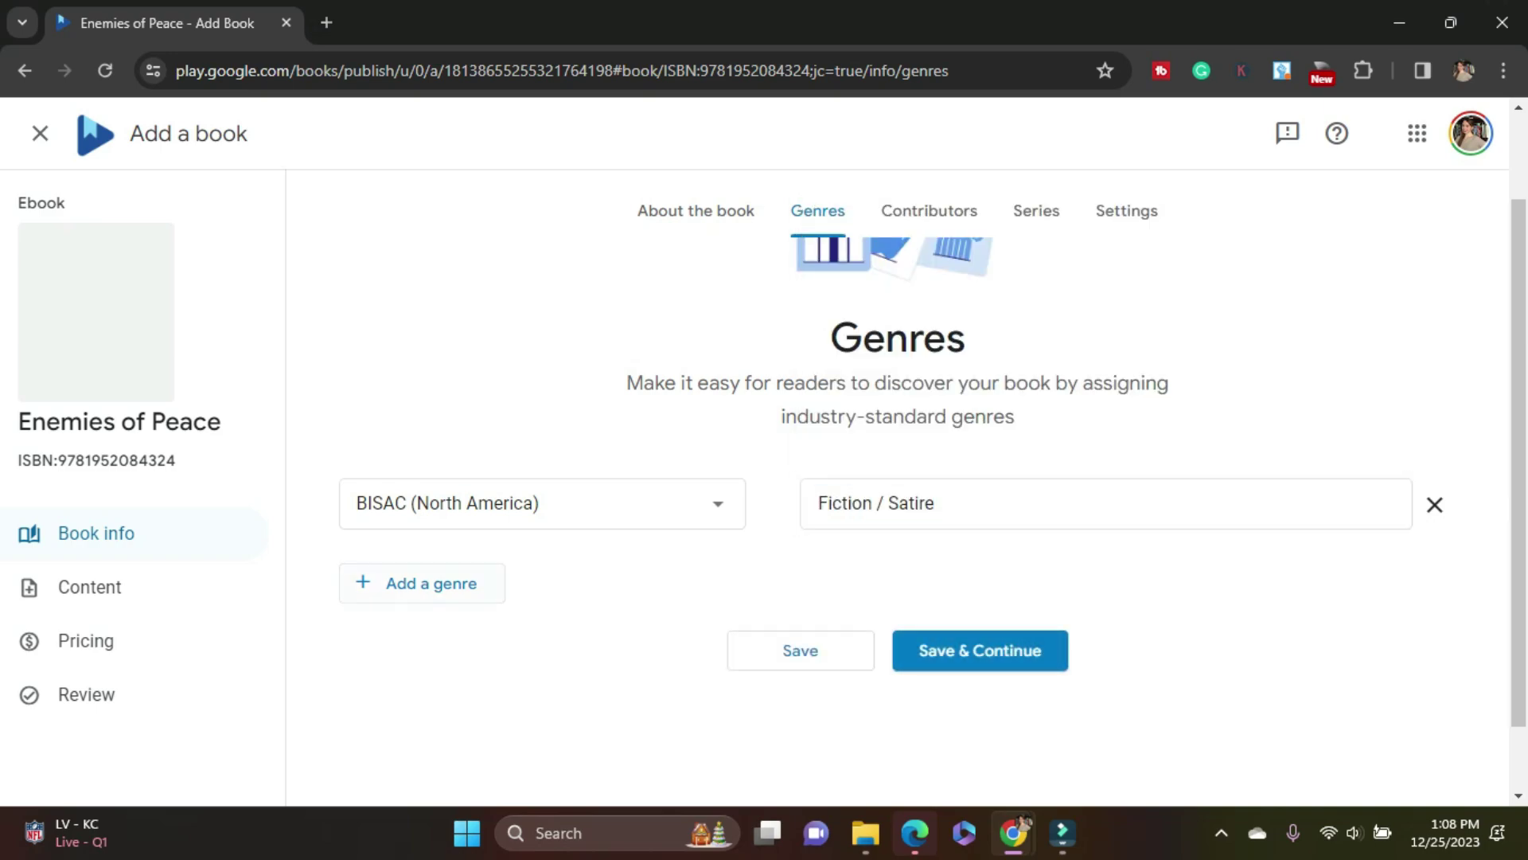
# - Add a second BISAC genre by searching for "suspense" and choosing Fiction / Thrillers / Suspense
pyautogui.click(422, 583)
pyautogui.click(926, 589)
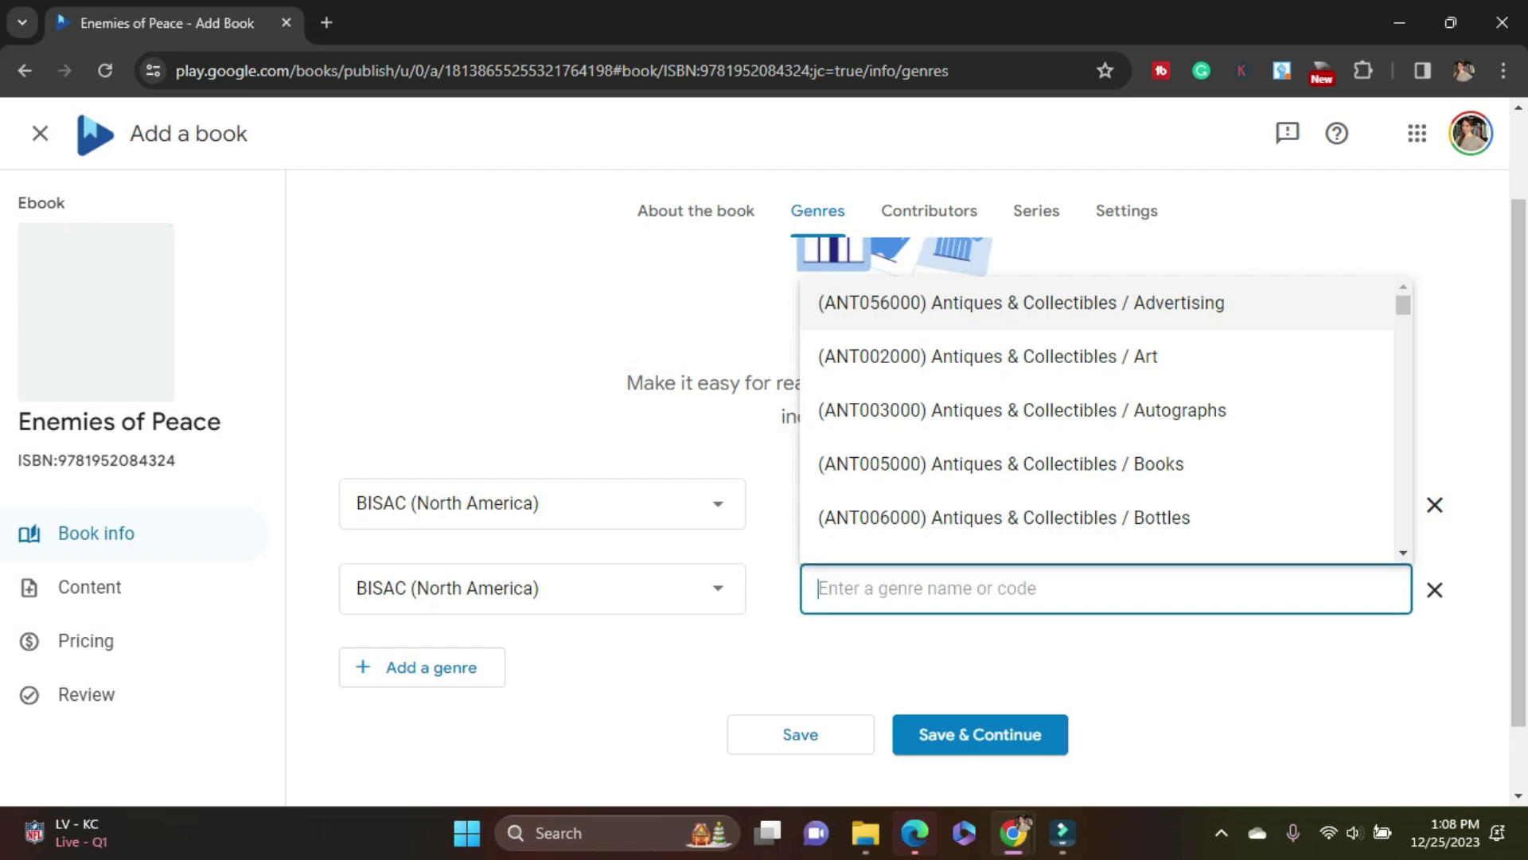
pyautogui.write('suspense')
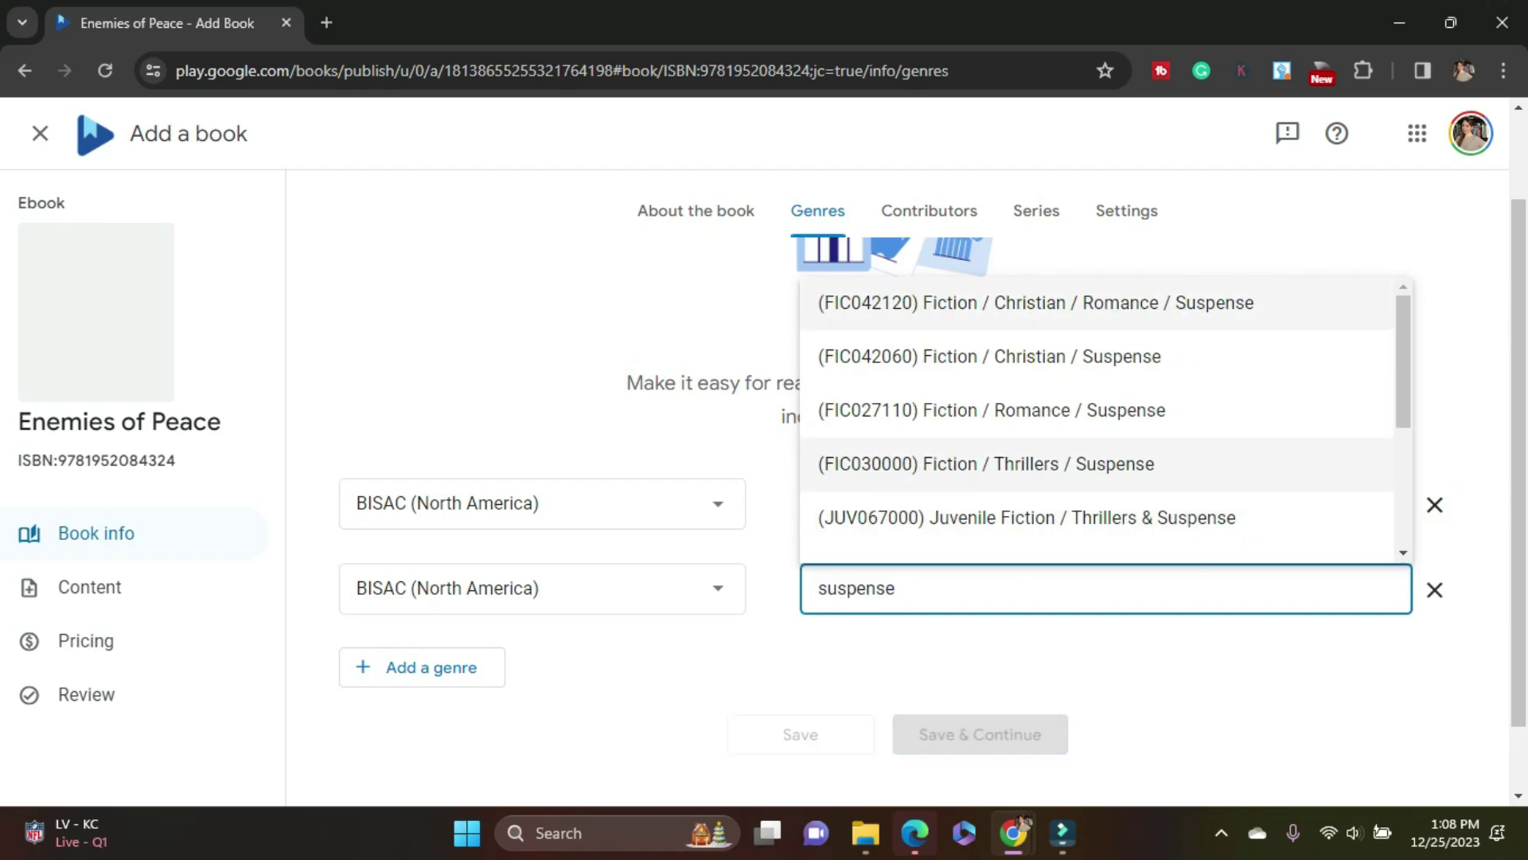
pyautogui.click(986, 464)
# - Add Fiction / Absurdist as a third BISAC genre, and save the genres to continue to the contributors
pyautogui.click(456, 667)
pyautogui.click(924, 672)
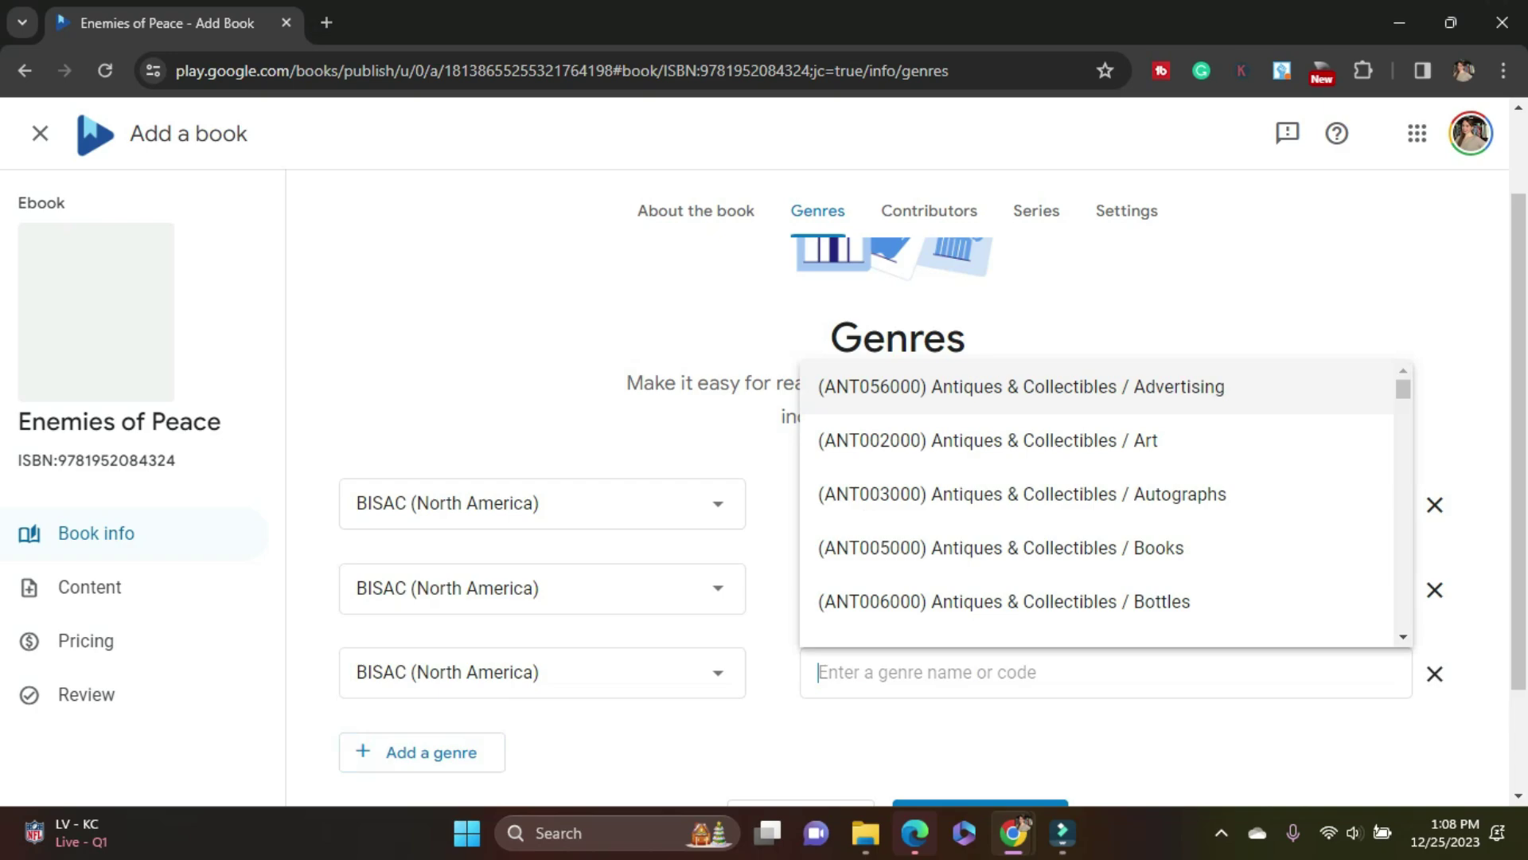
pyautogui.write('absurdi')
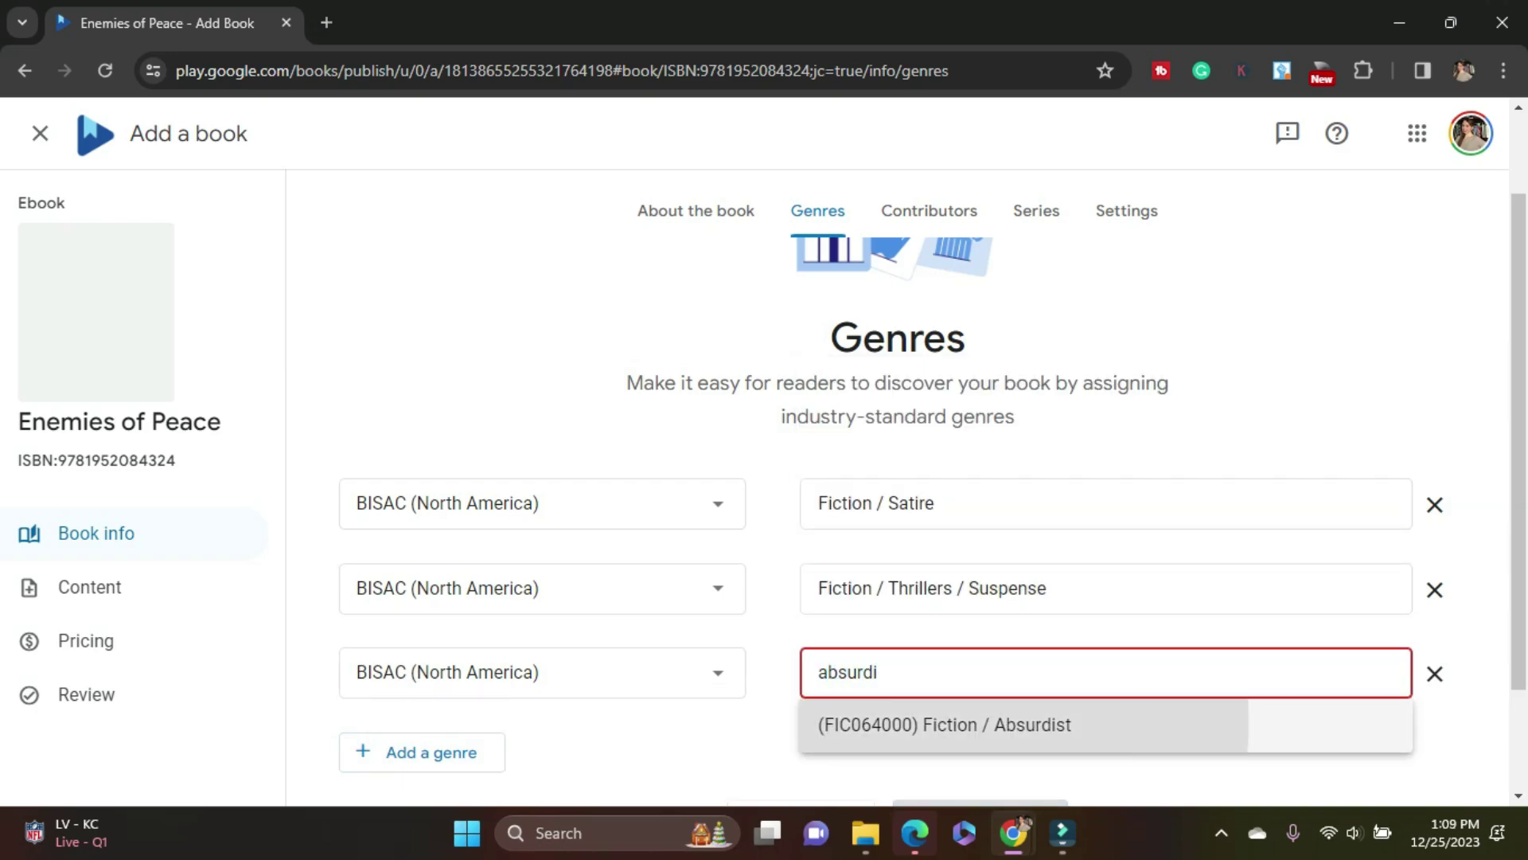
pyautogui.press('Return')
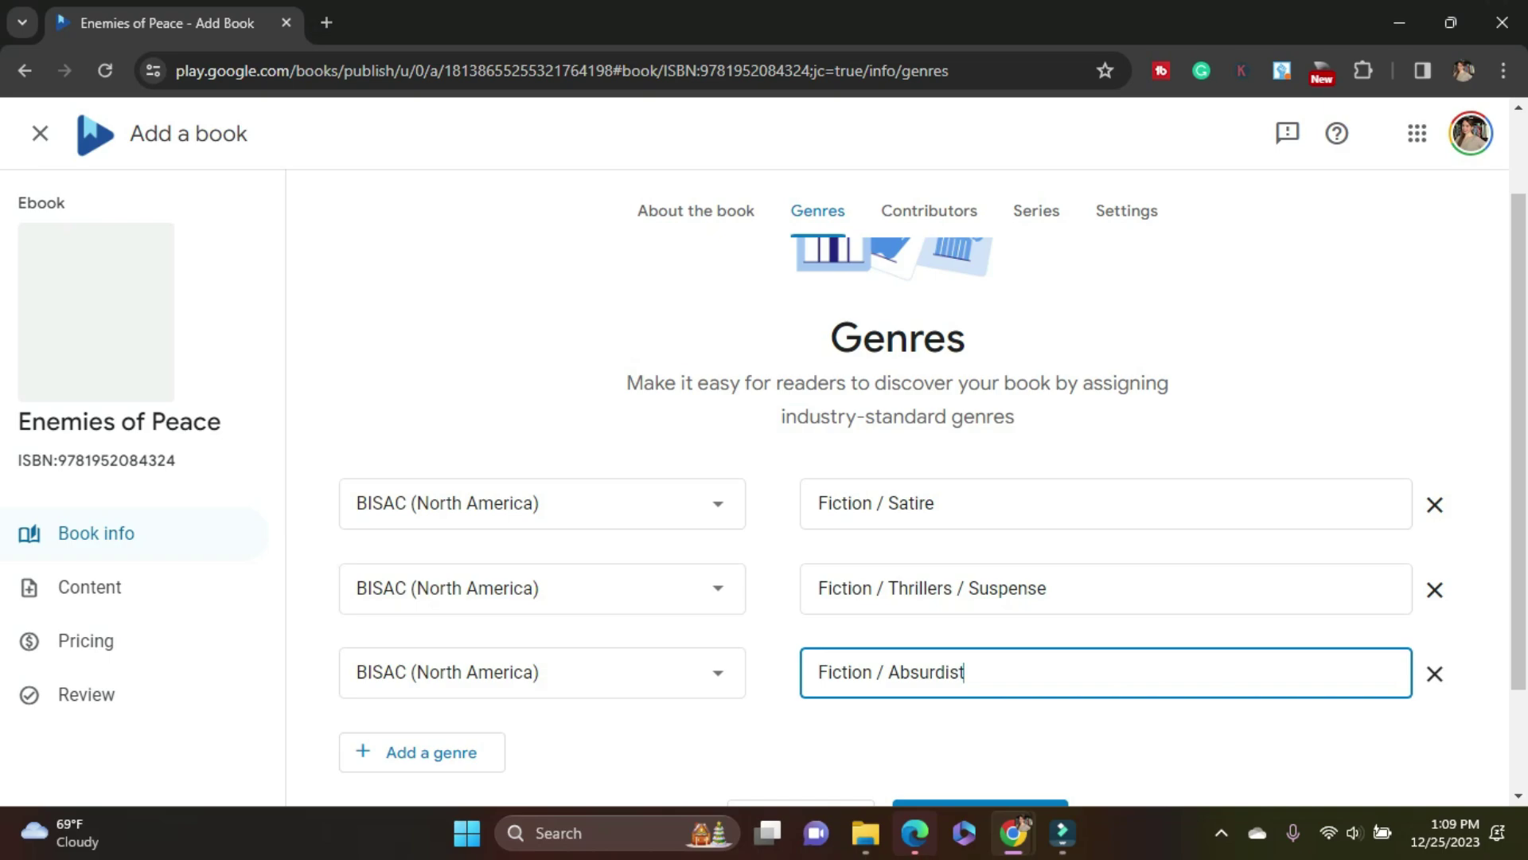
pyautogui.scroll(-2, 898, 477)
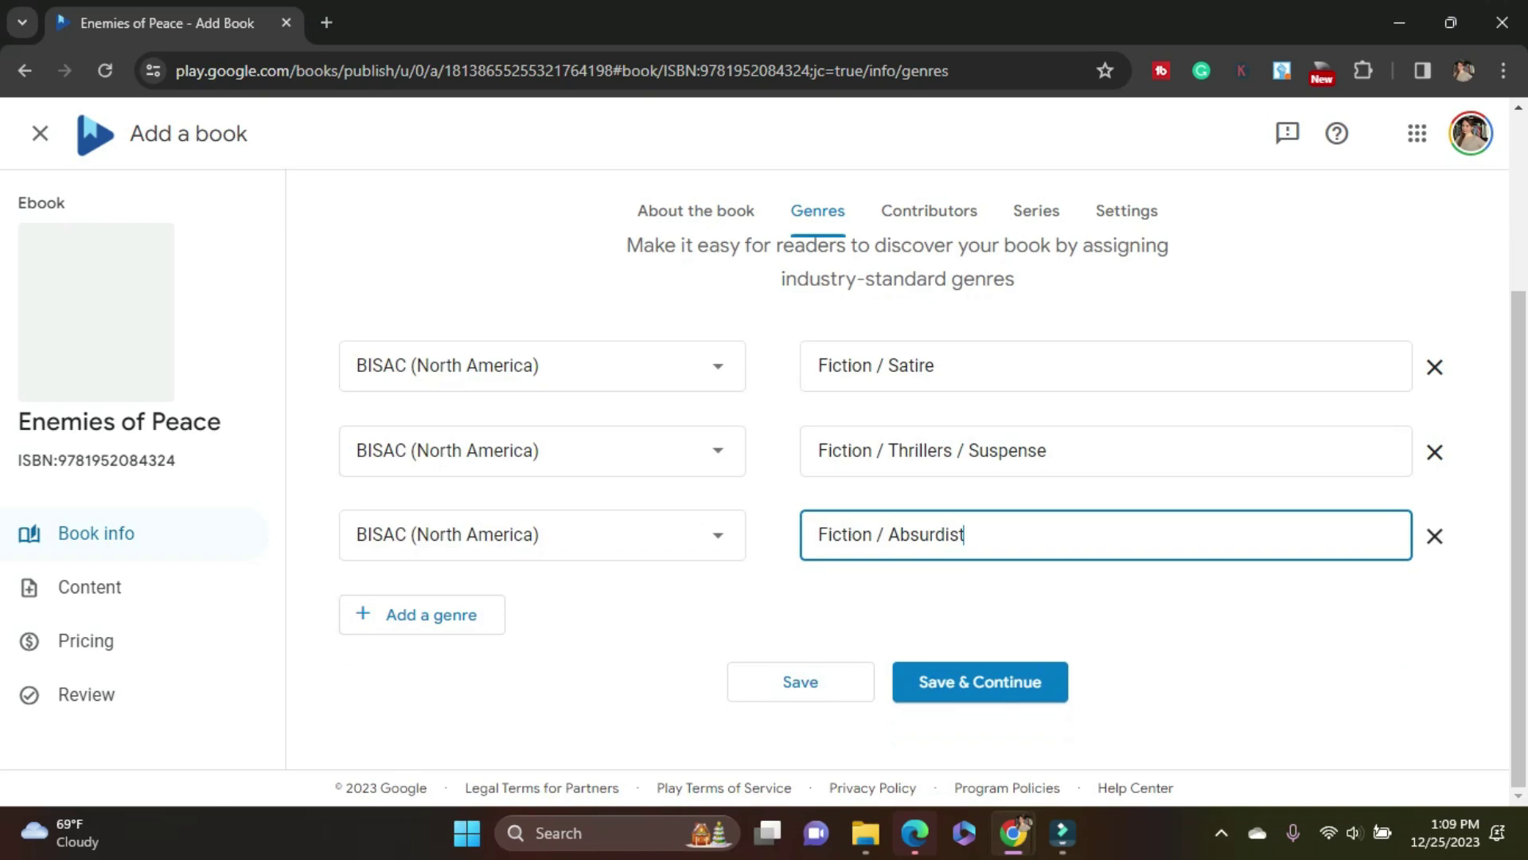
pyautogui.scroll(1, 897, 478)
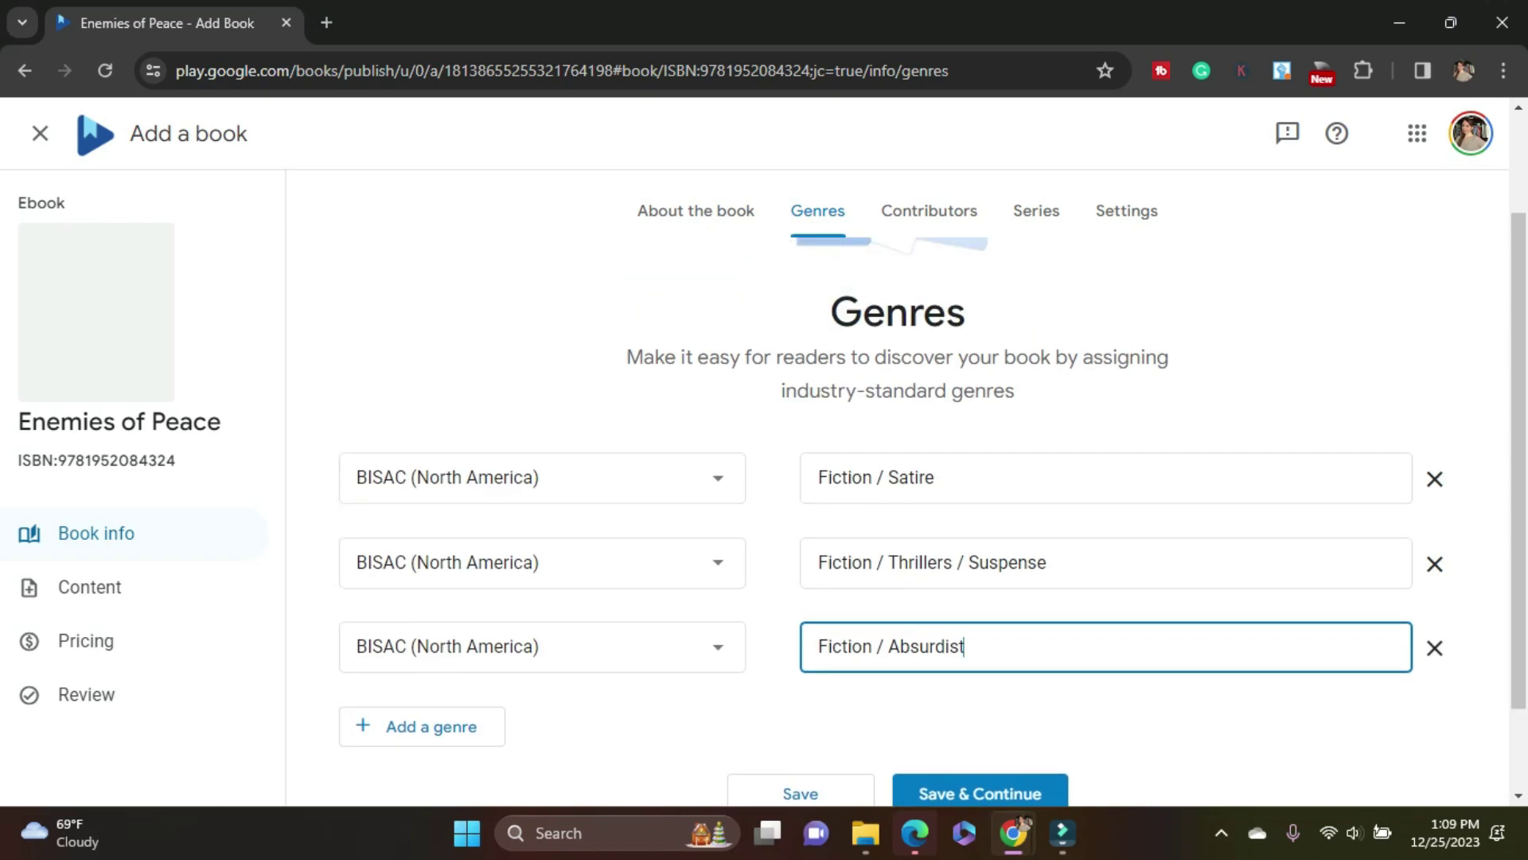
pyautogui.scroll(-1, 980, 681)
pyautogui.click(980, 681)
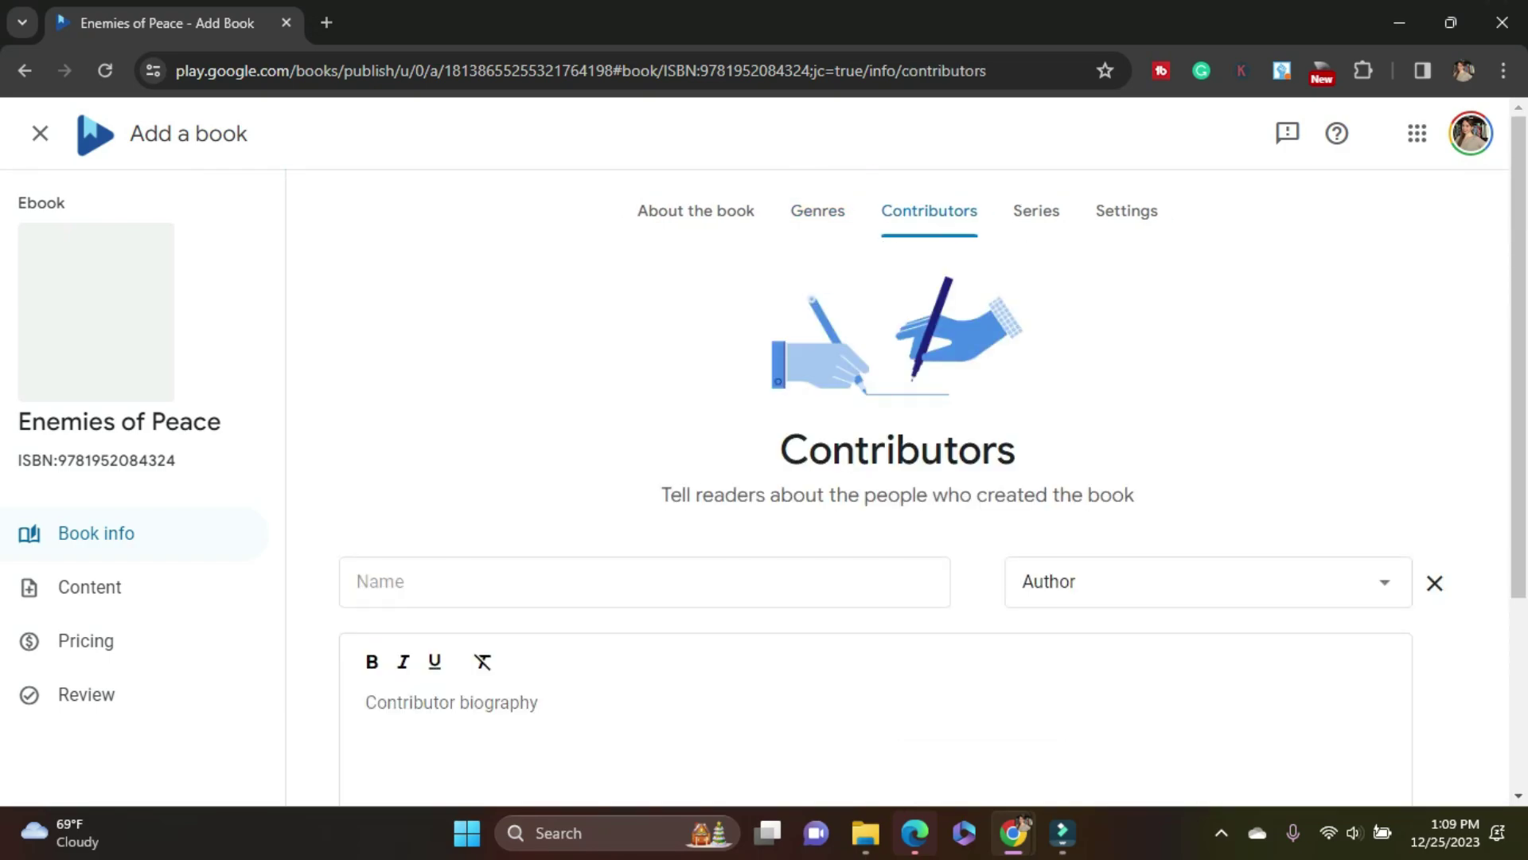
# - Enter the author's name for the first contributor, who has the Author role
pyautogui.scroll(-1, 898, 477)
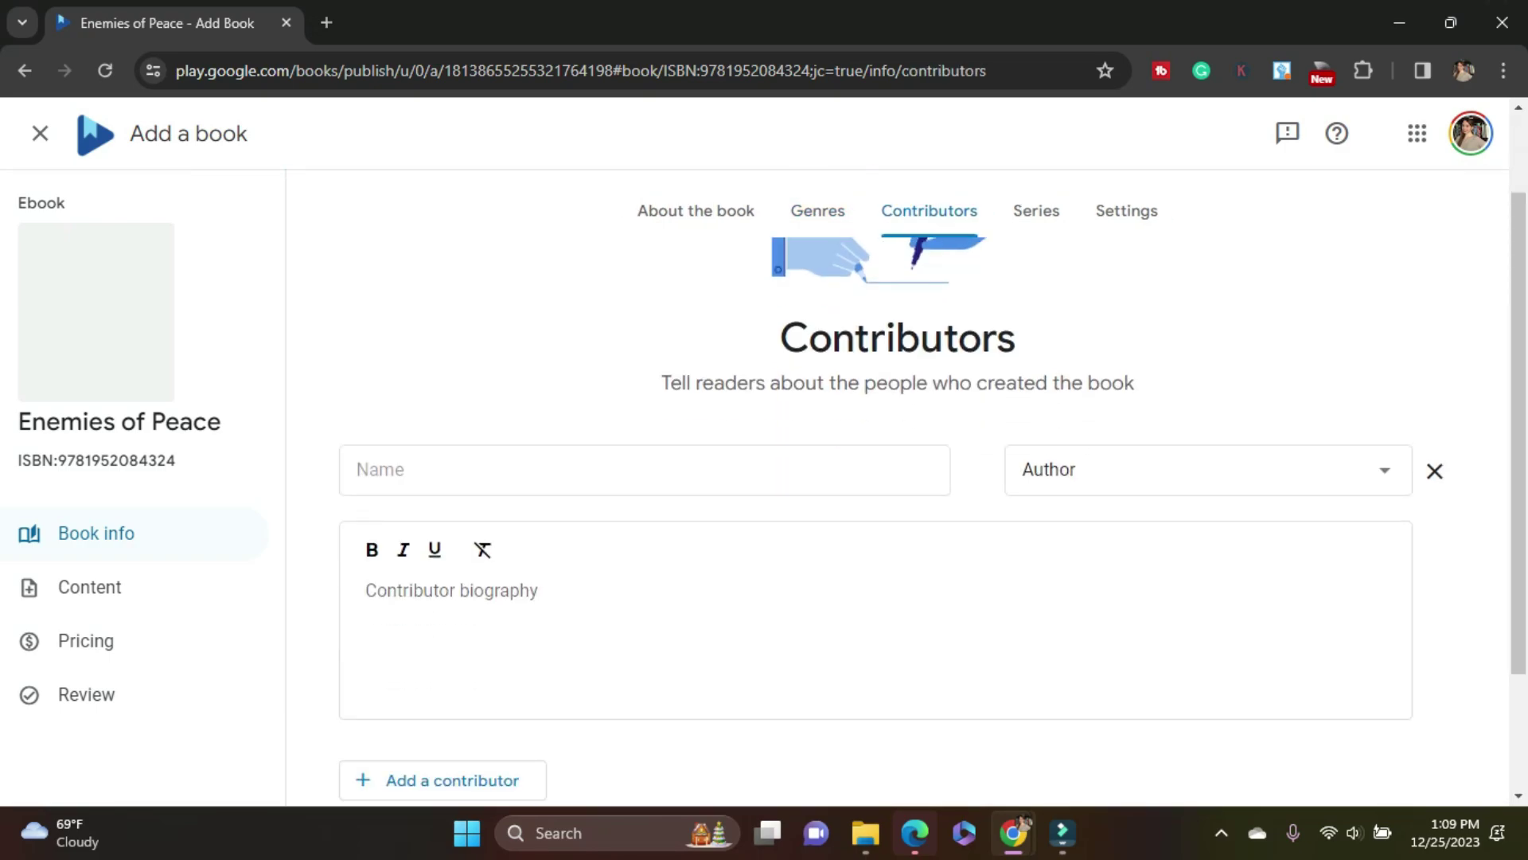
pyautogui.click(356, 470)
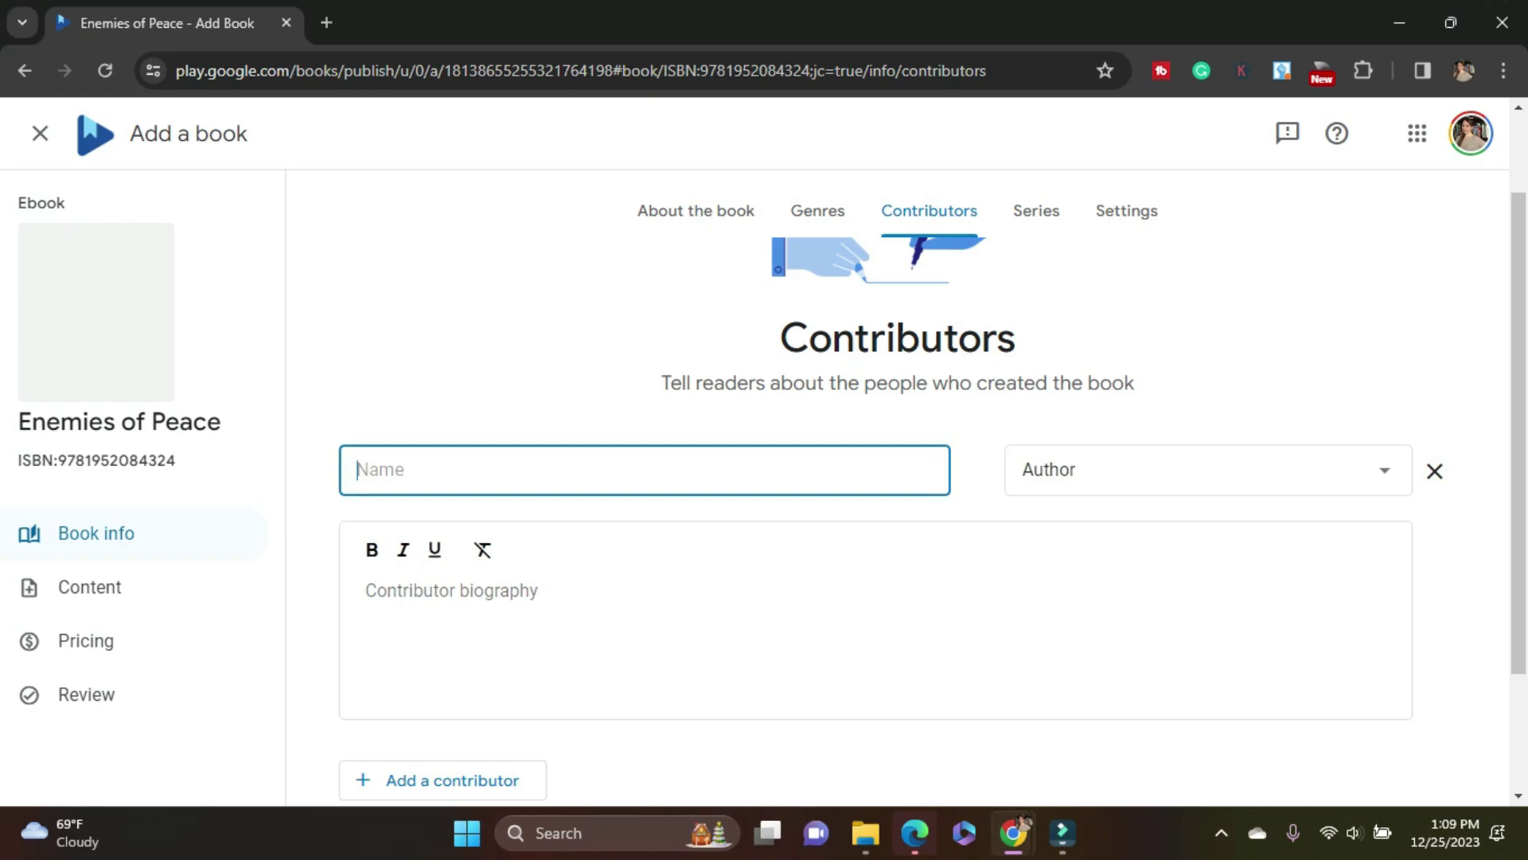
pyautogui.write('M')
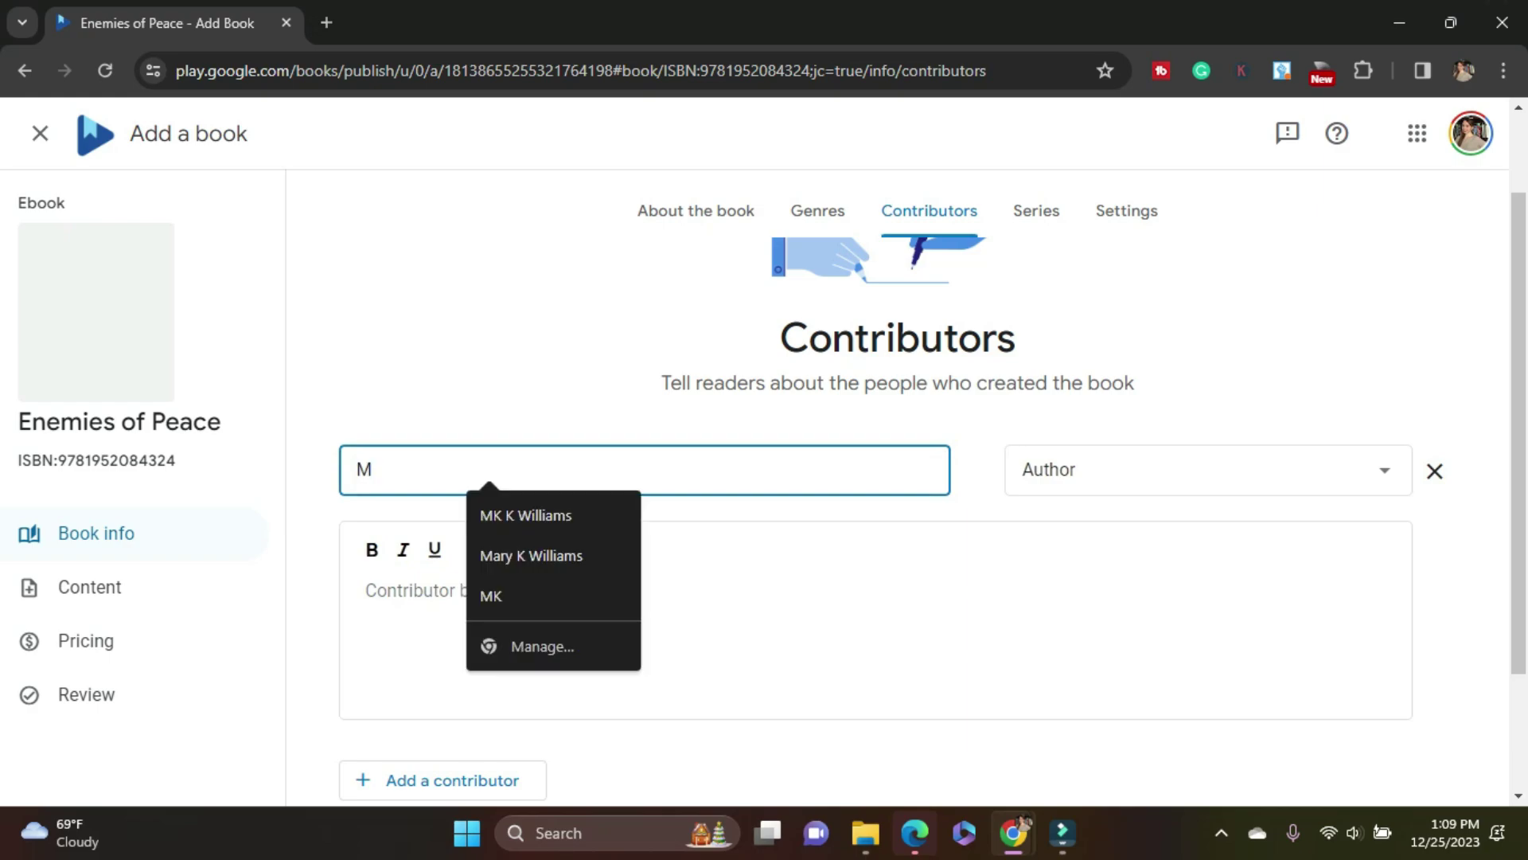
pyautogui.write('.K.')
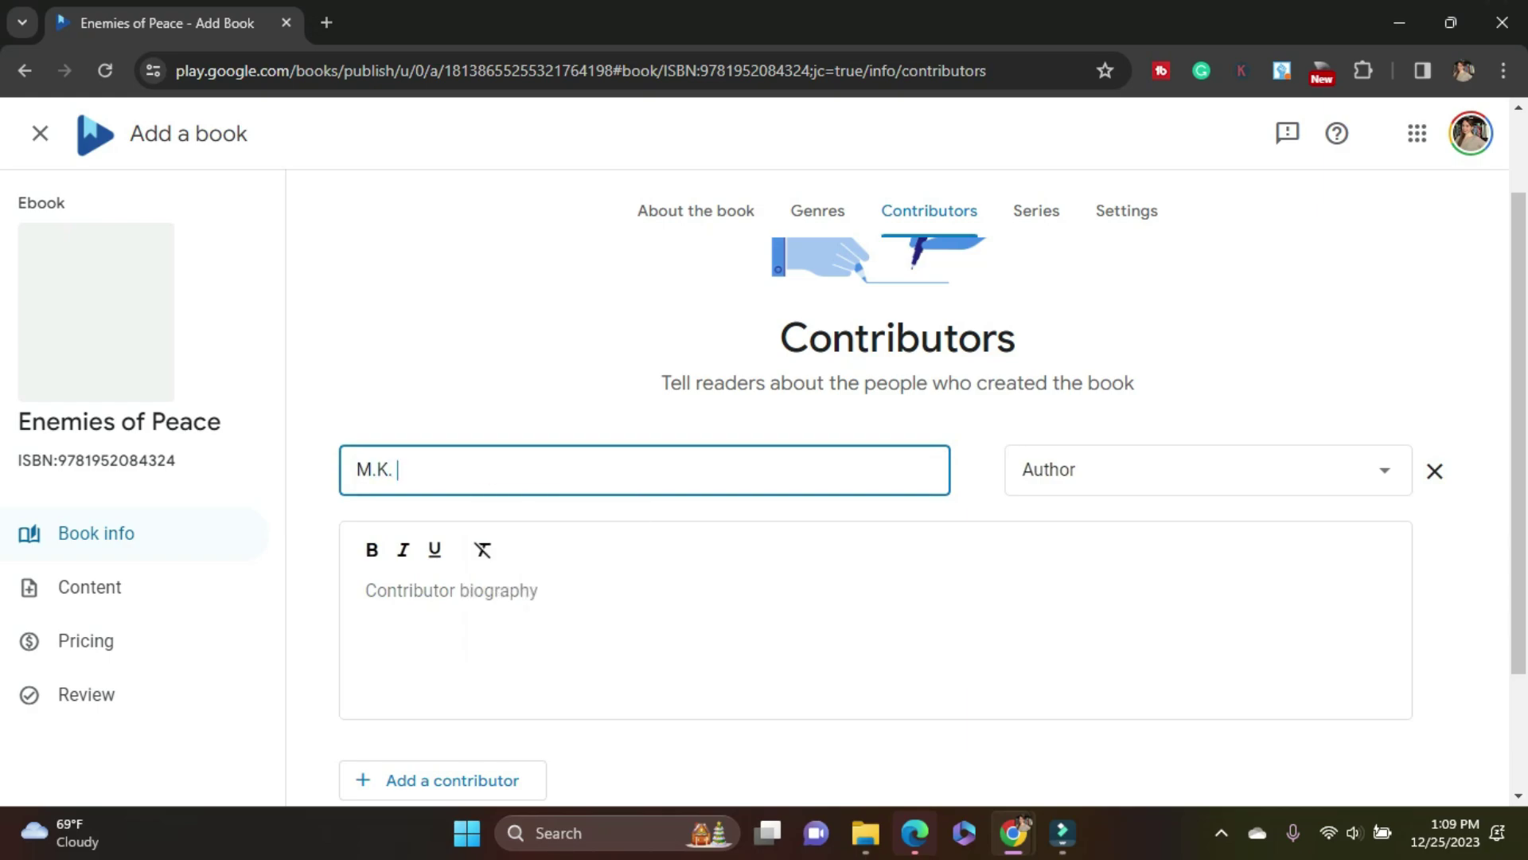
pyautogui.write(' Williams')
pyautogui.press('Tab')
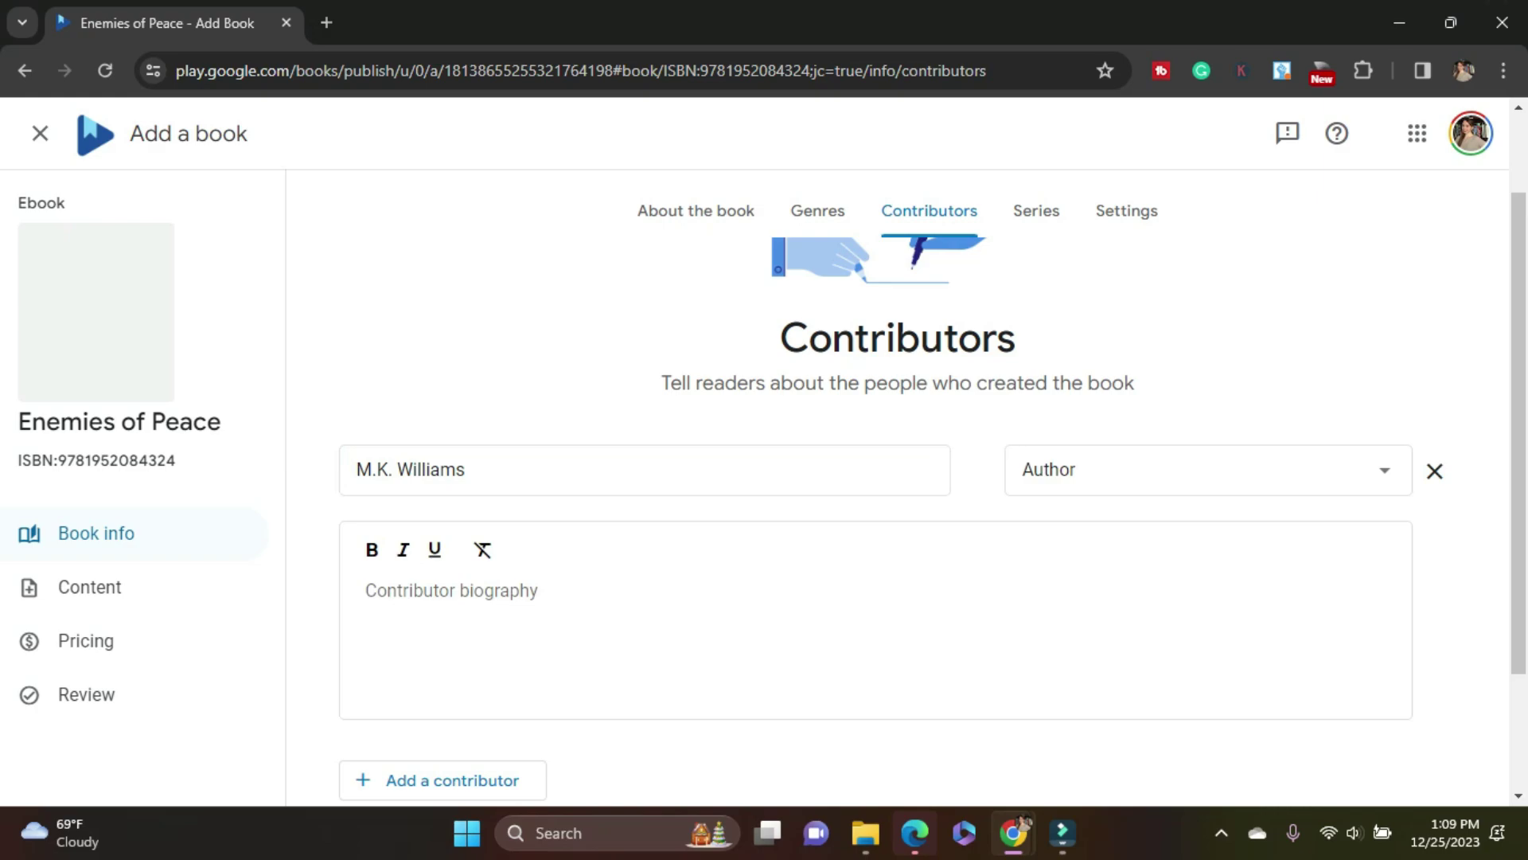
# - Add a second contributor with the role Foreword Writer and enter the foreword writer's full name
pyautogui.scroll(-1, 898, 478)
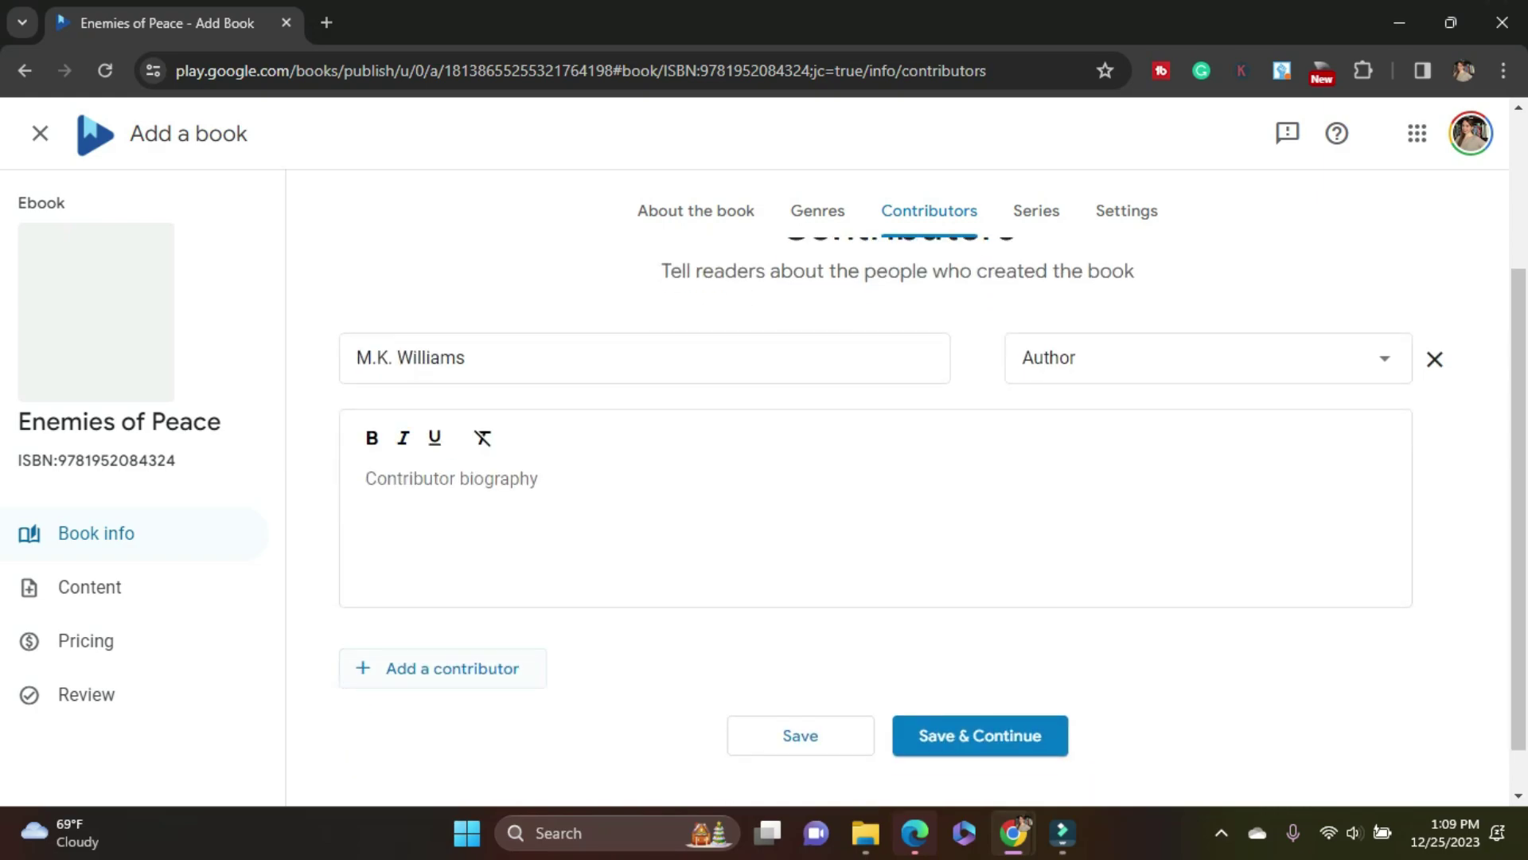
pyautogui.click(443, 669)
pyautogui.scroll(-2, 875, 517)
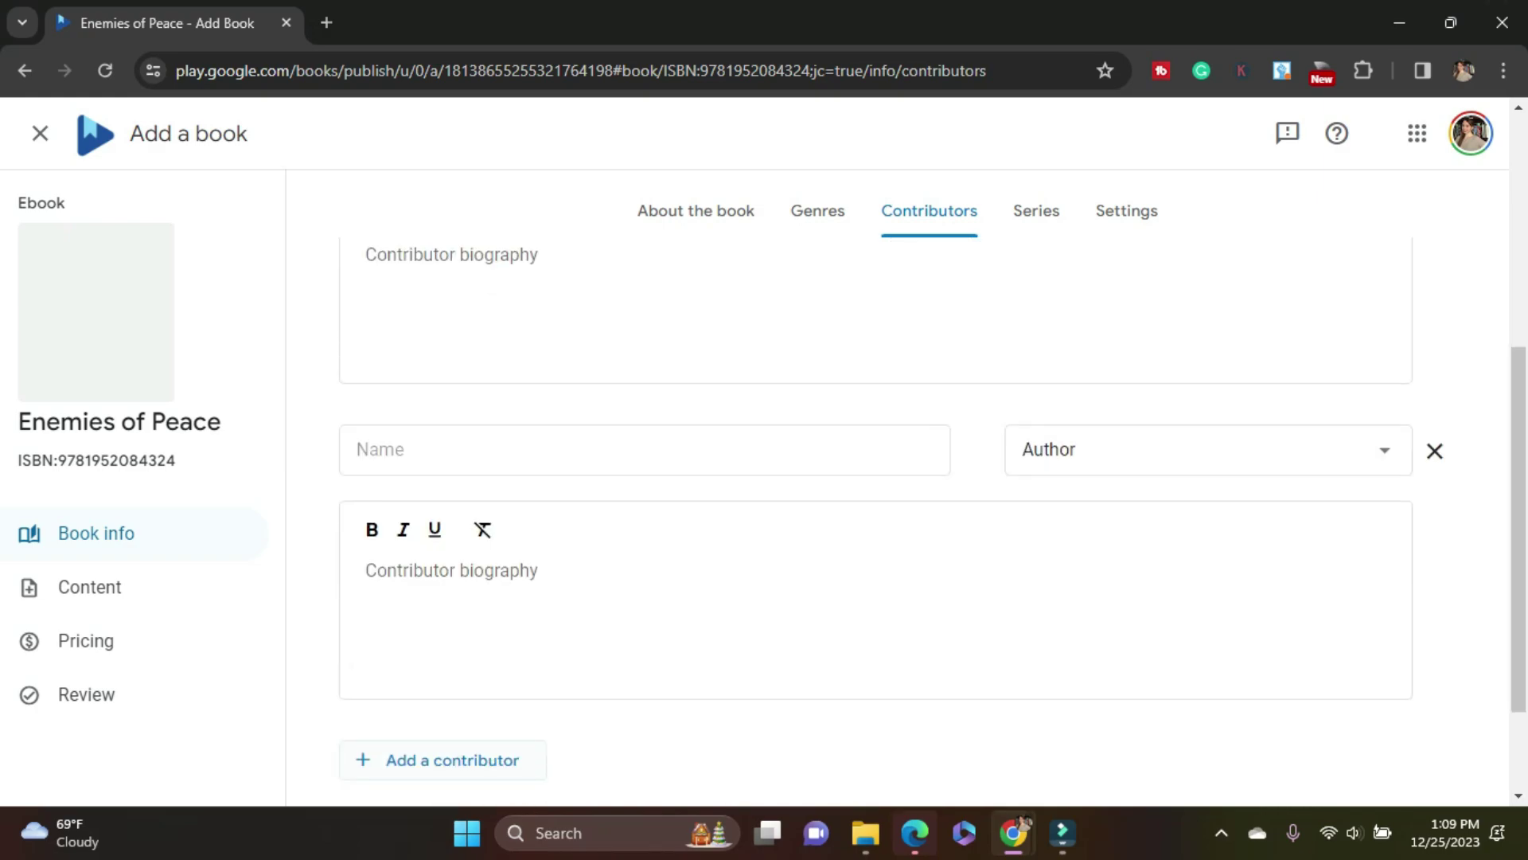
pyautogui.click(1209, 450)
pyautogui.scroll(-1, 1199, 549)
pyautogui.press('Down')
pyautogui.press('Down')
pyautogui.press('Down')
pyautogui.press('Down')
pyautogui.press('Down')
pyautogui.press('Down')
pyautogui.press('Down')
pyautogui.press('Down')
pyautogui.press('Down')
pyautogui.press('Down')
pyautogui.press('Down')
pyautogui.press('Down')
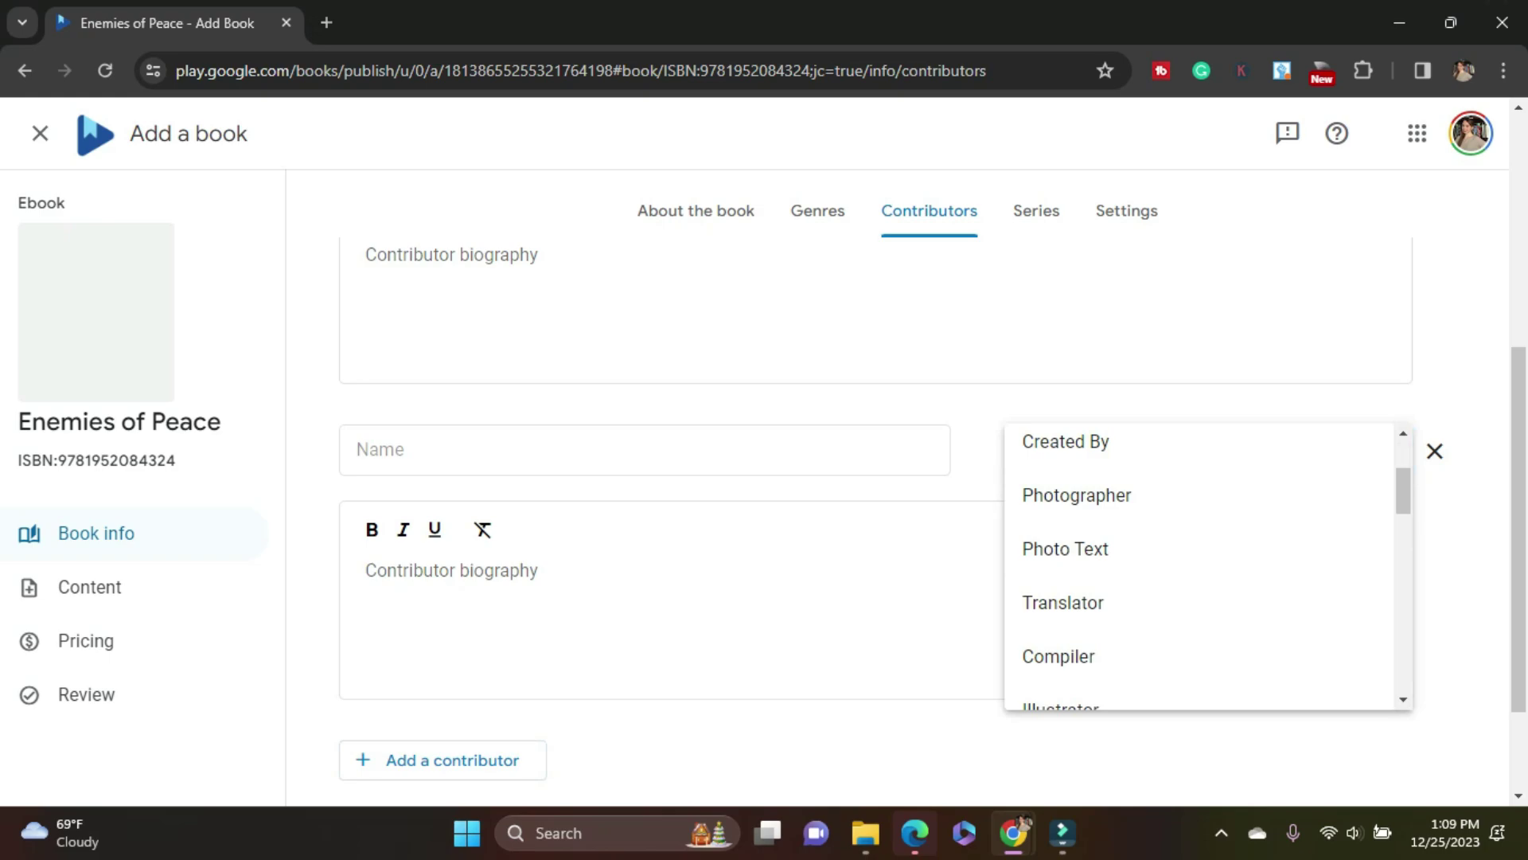
pyautogui.press('Down')
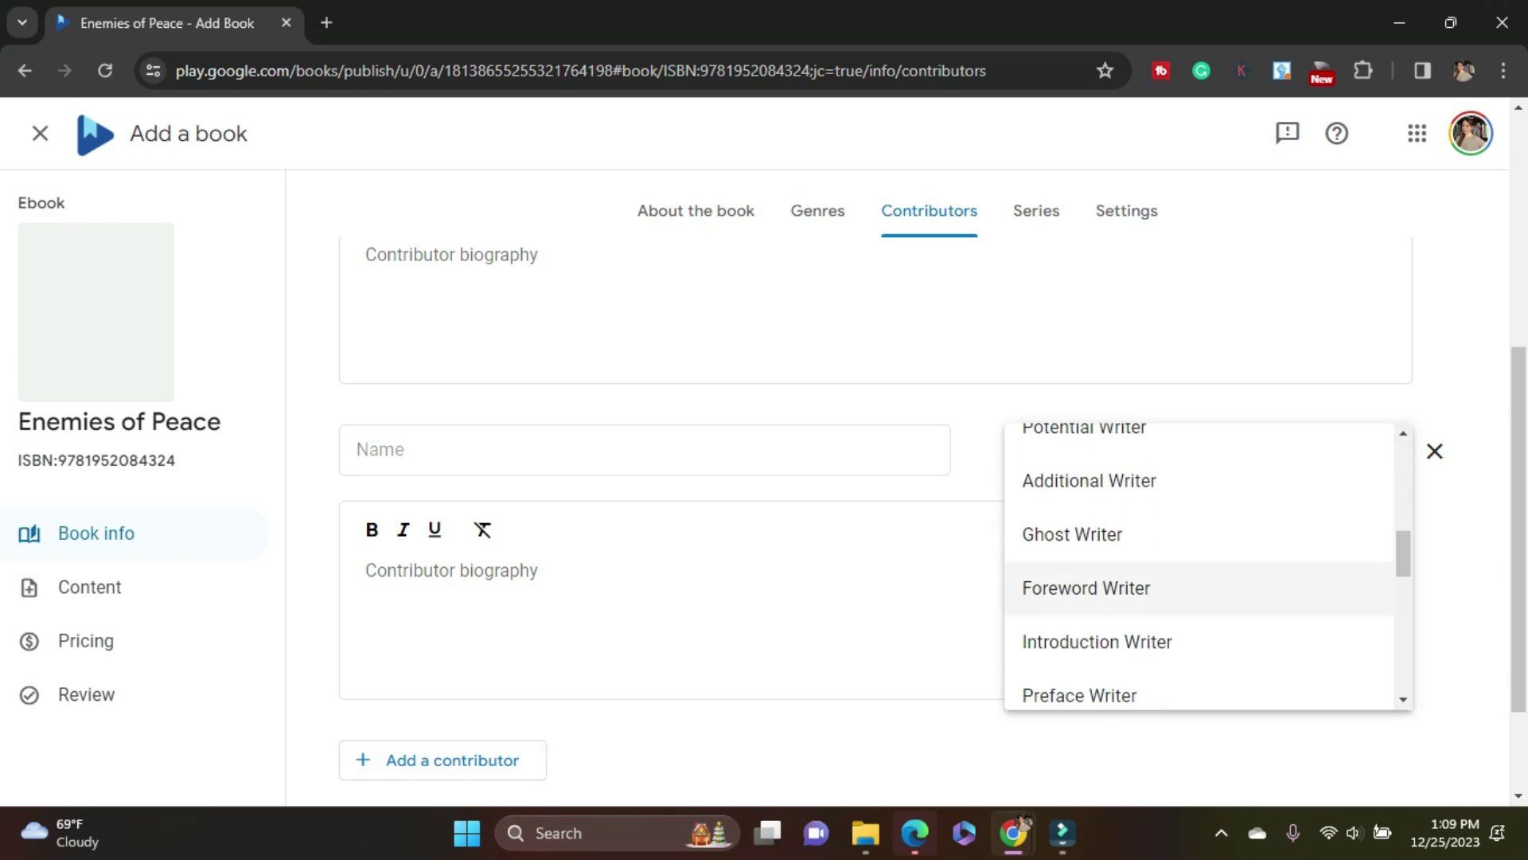
pyautogui.press('Return')
pyautogui.hotkey('shift', 'Tab')
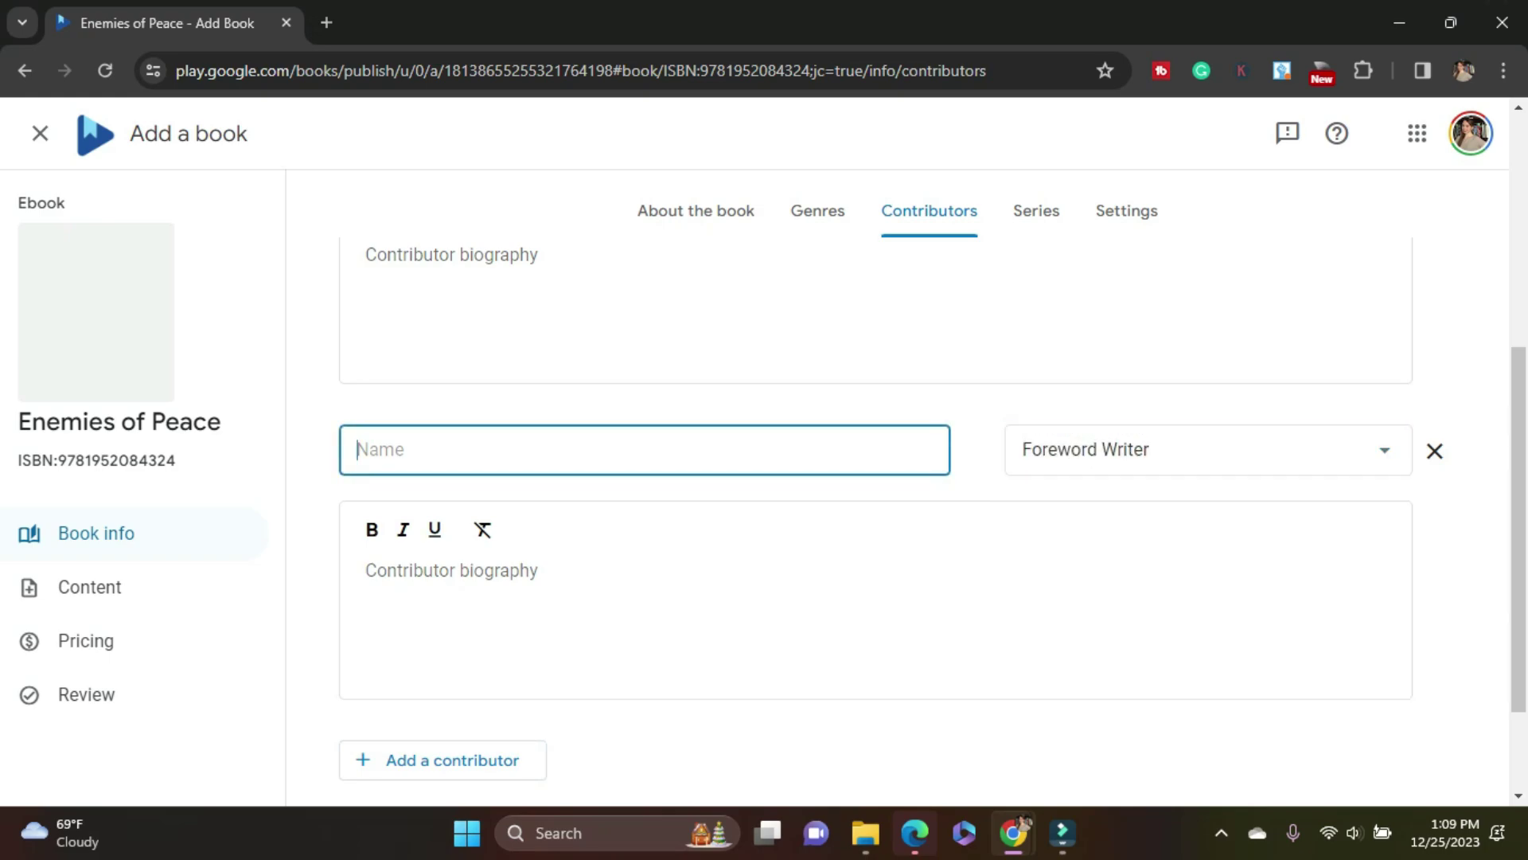
pyautogui.write('Doug Nordman')
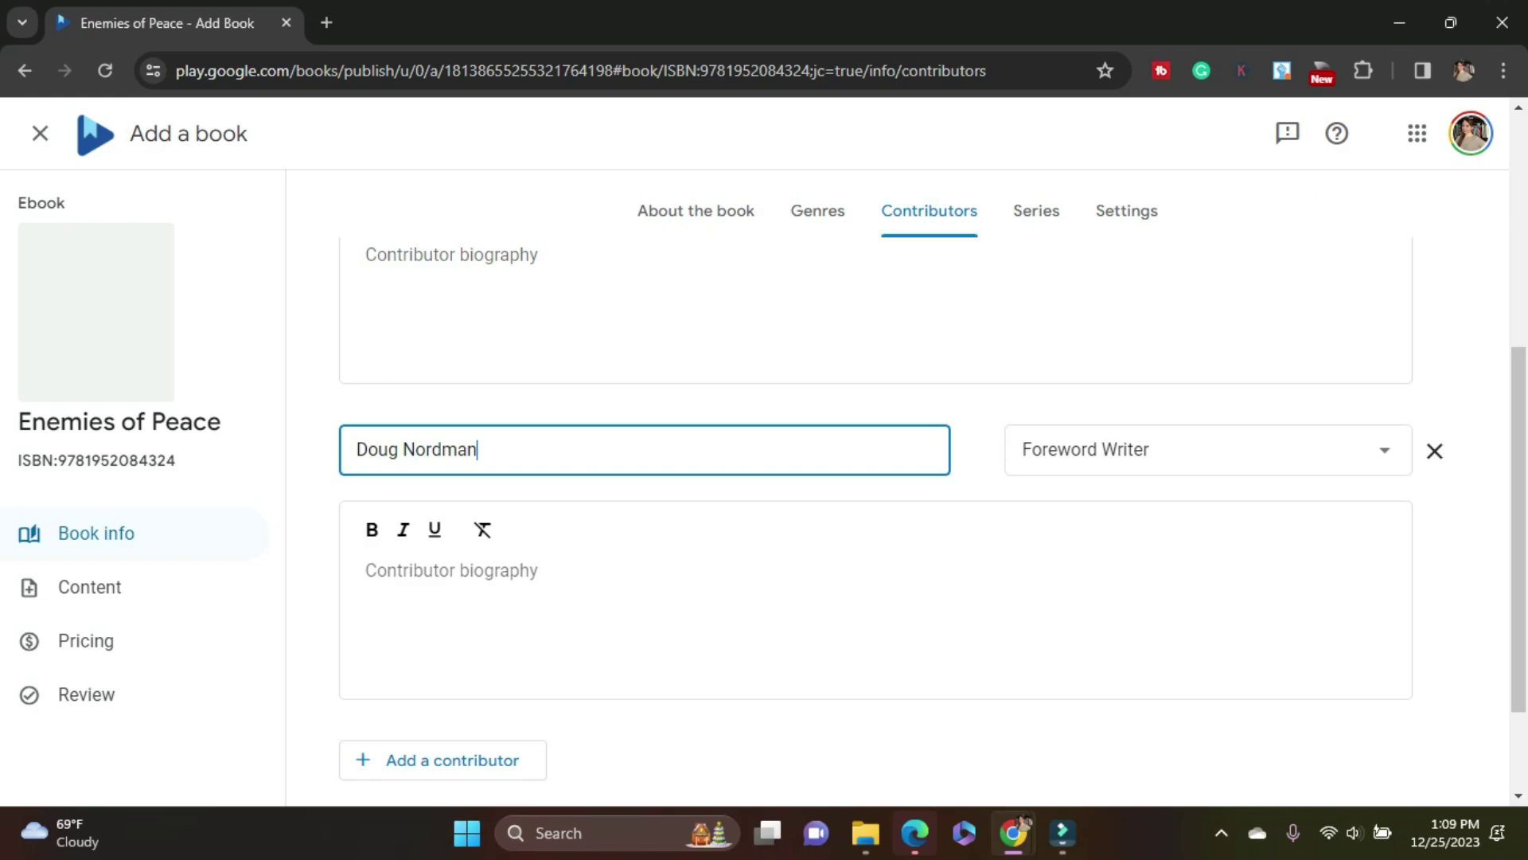
# - Leave both contributor biographies blank, and save the contributors to continue to the series section
pyautogui.scroll(2, 876, 510)
pyautogui.click(451, 479)
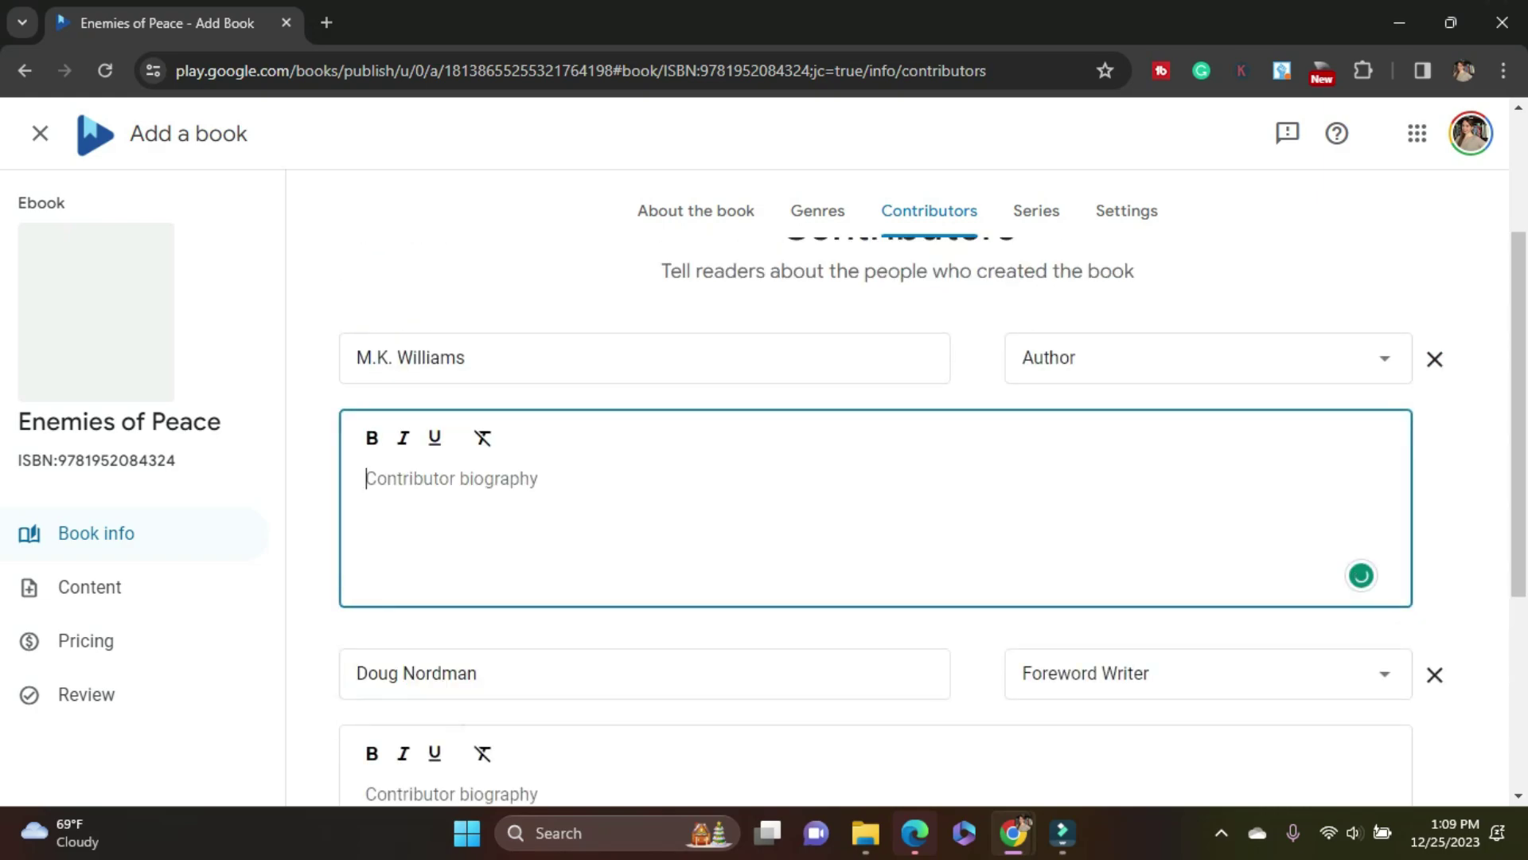
pyautogui.scroll(-1, 875, 509)
pyautogui.click(451, 700)
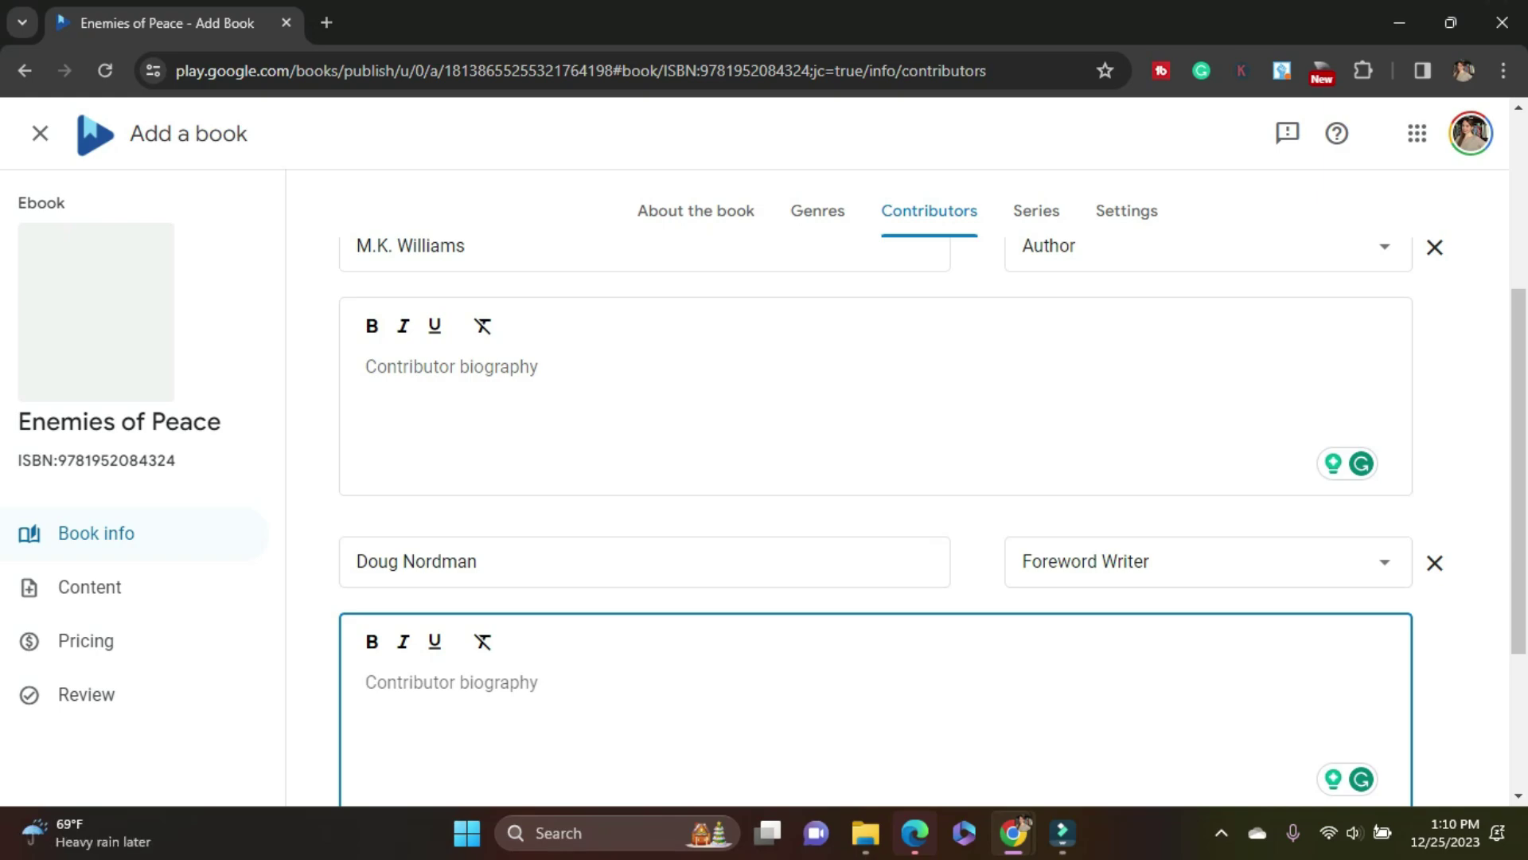
pyautogui.scroll(-3, 764, 518)
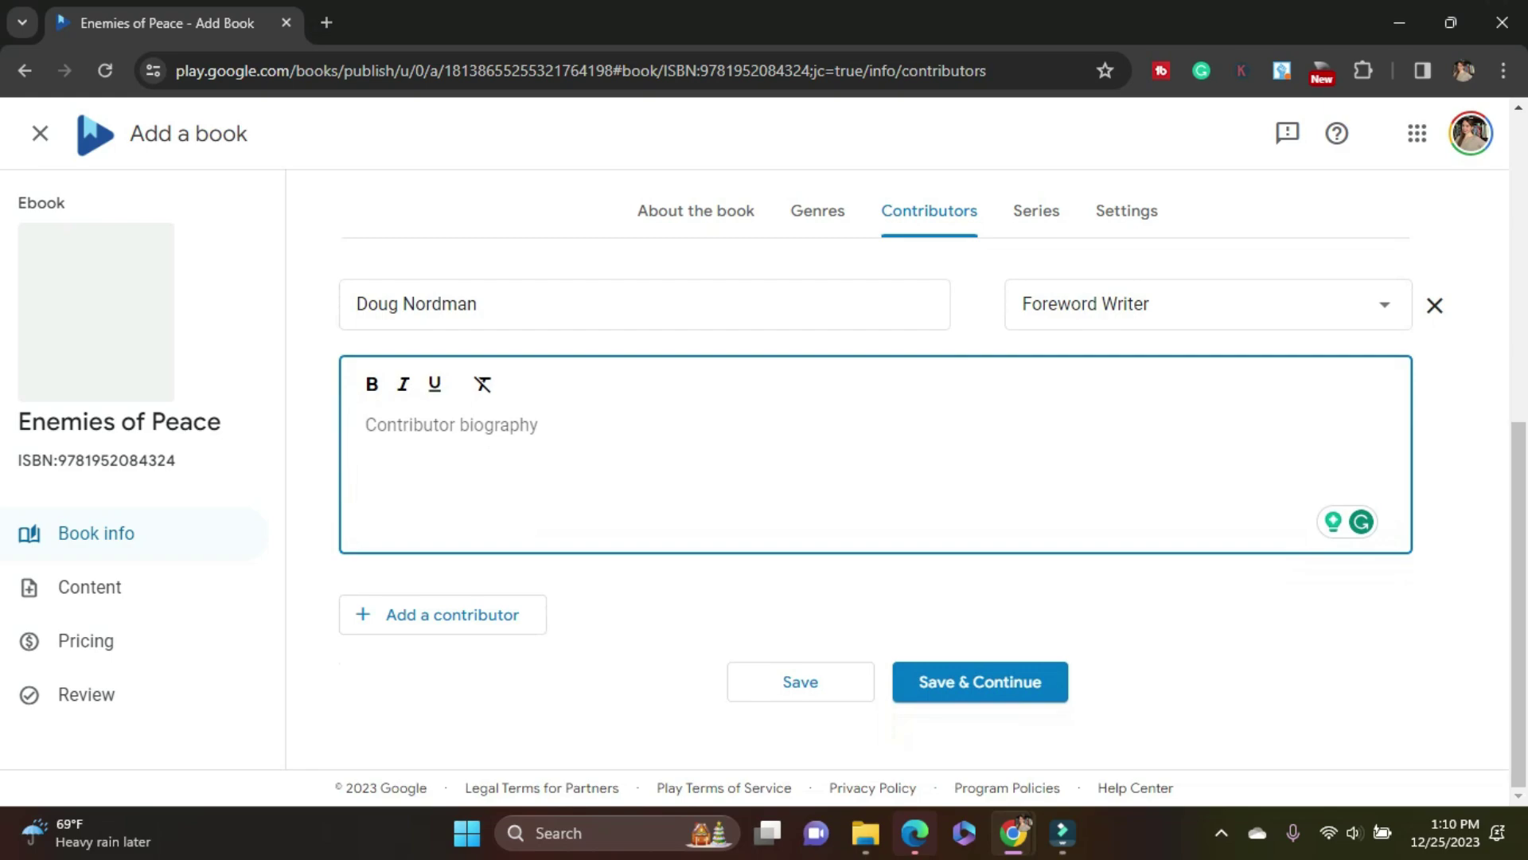
pyautogui.click(979, 682)
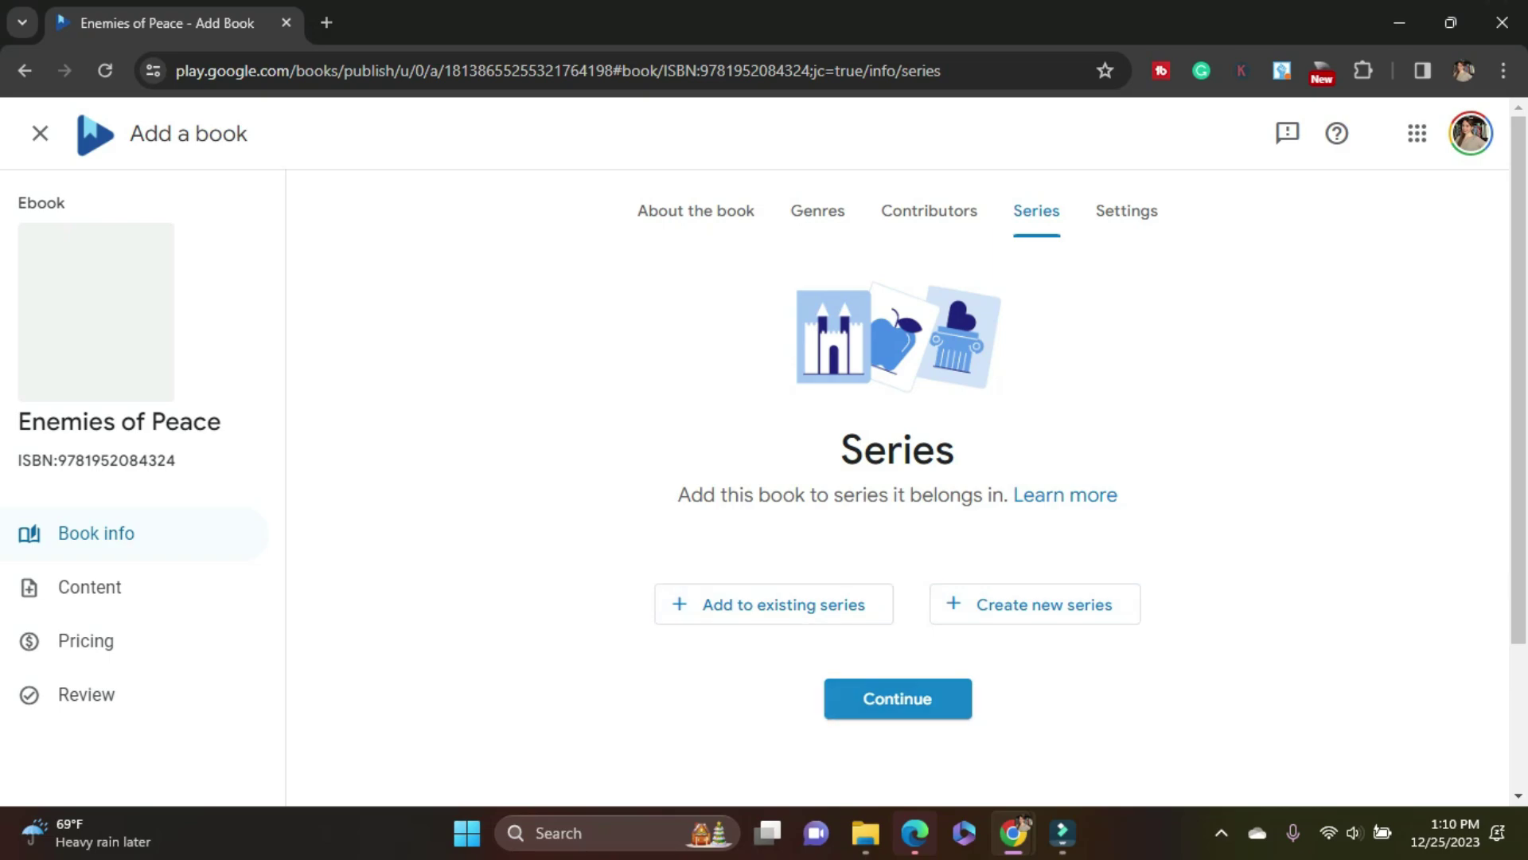
# - Skip the series assignment, and save the default DRM, preview and copy/paste settings to continue to the content section
pyautogui.click(898, 701)
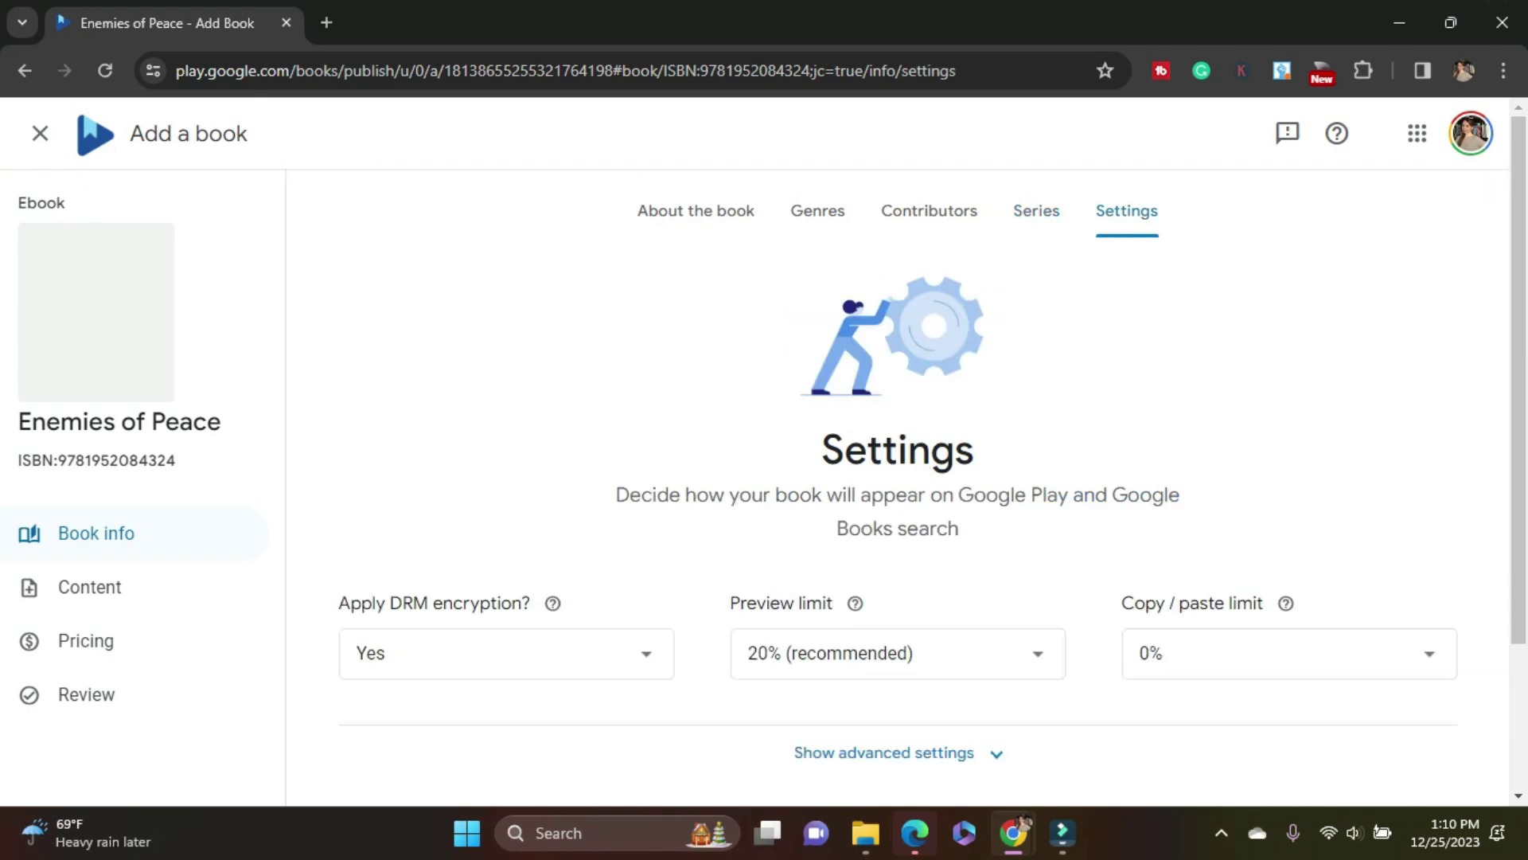
pyautogui.scroll(-2, 897, 478)
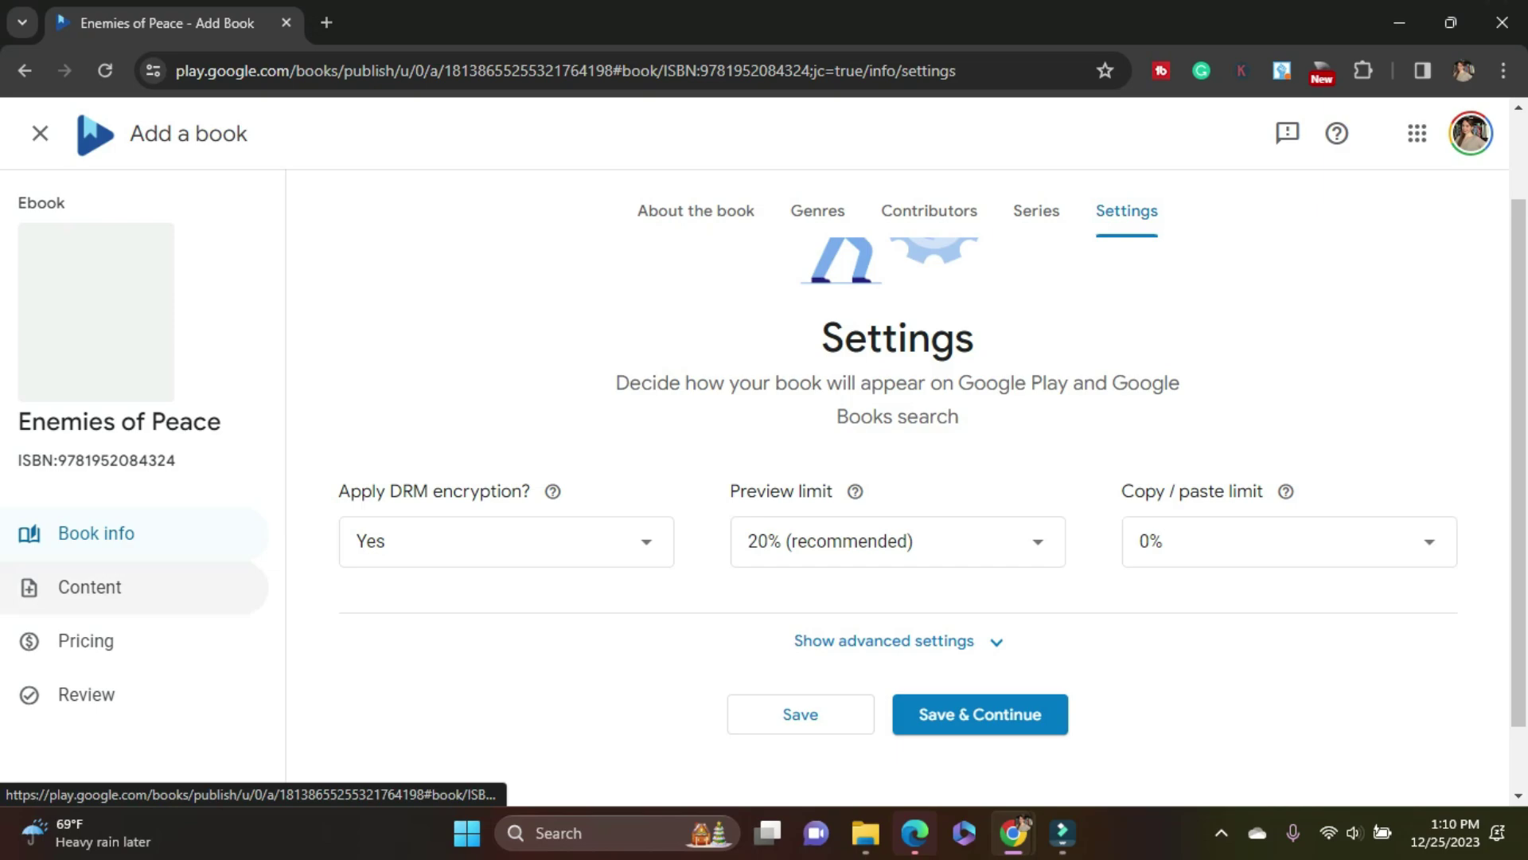
pyautogui.click(980, 714)
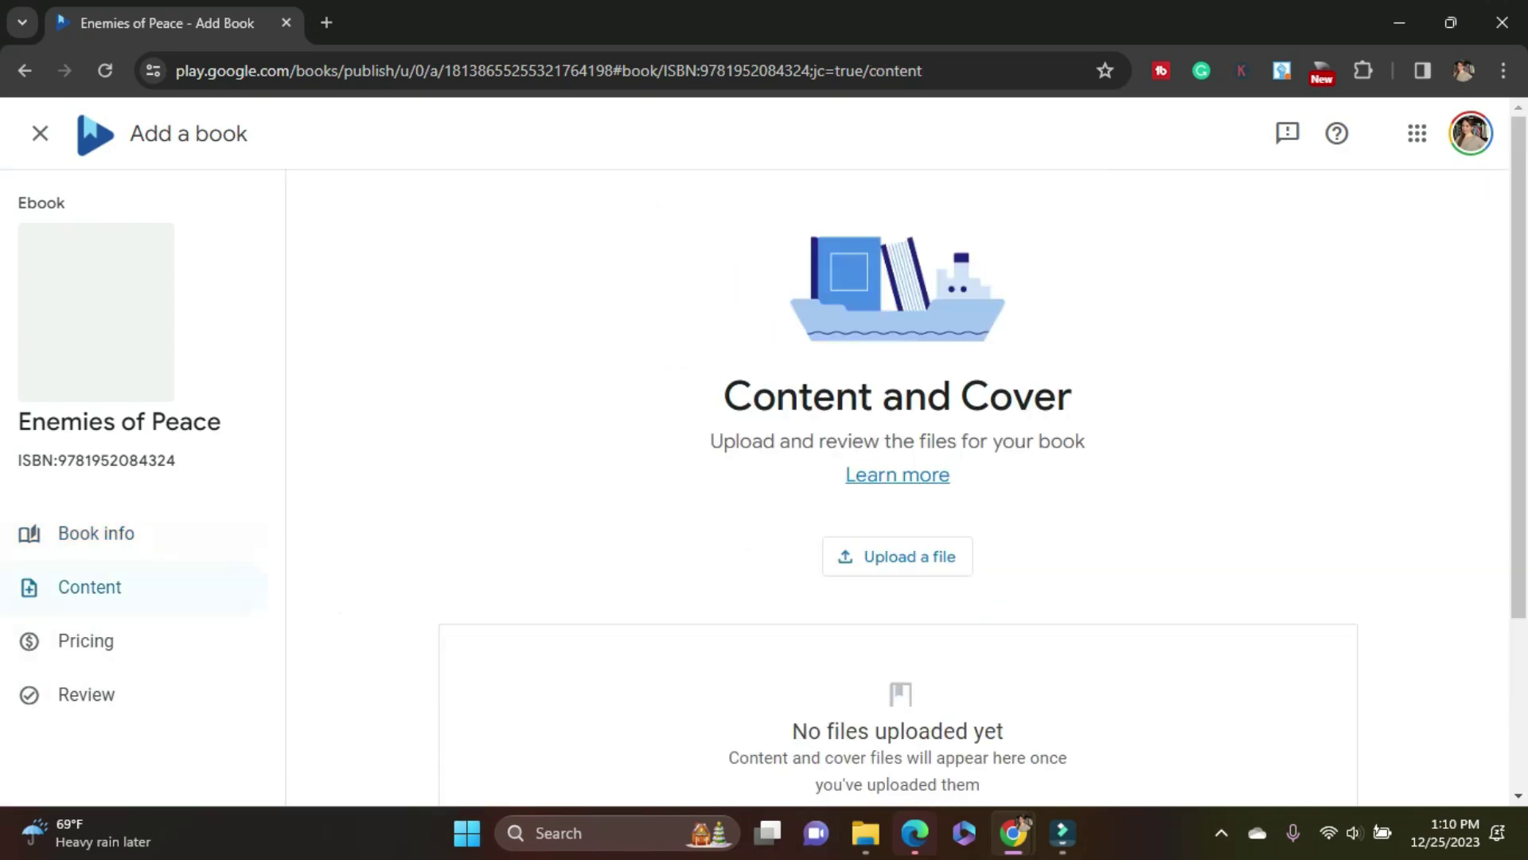
# - Upload the Enemies of Peace EPUB file from File Explorer as the book's content, and close the upload dialog
pyautogui.scroll(-2, 897, 444)
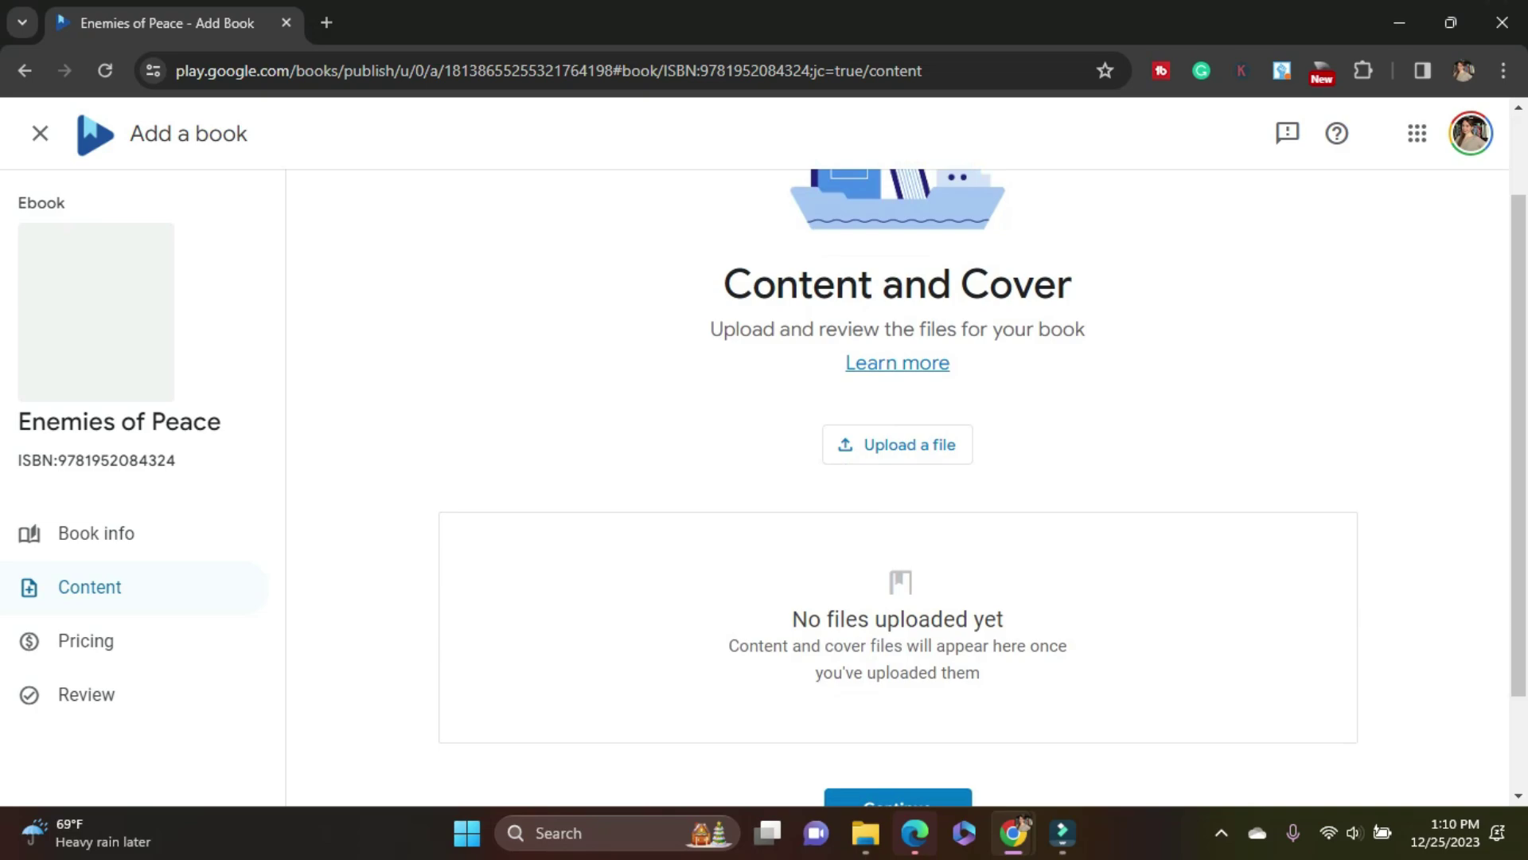
pyautogui.click(897, 444)
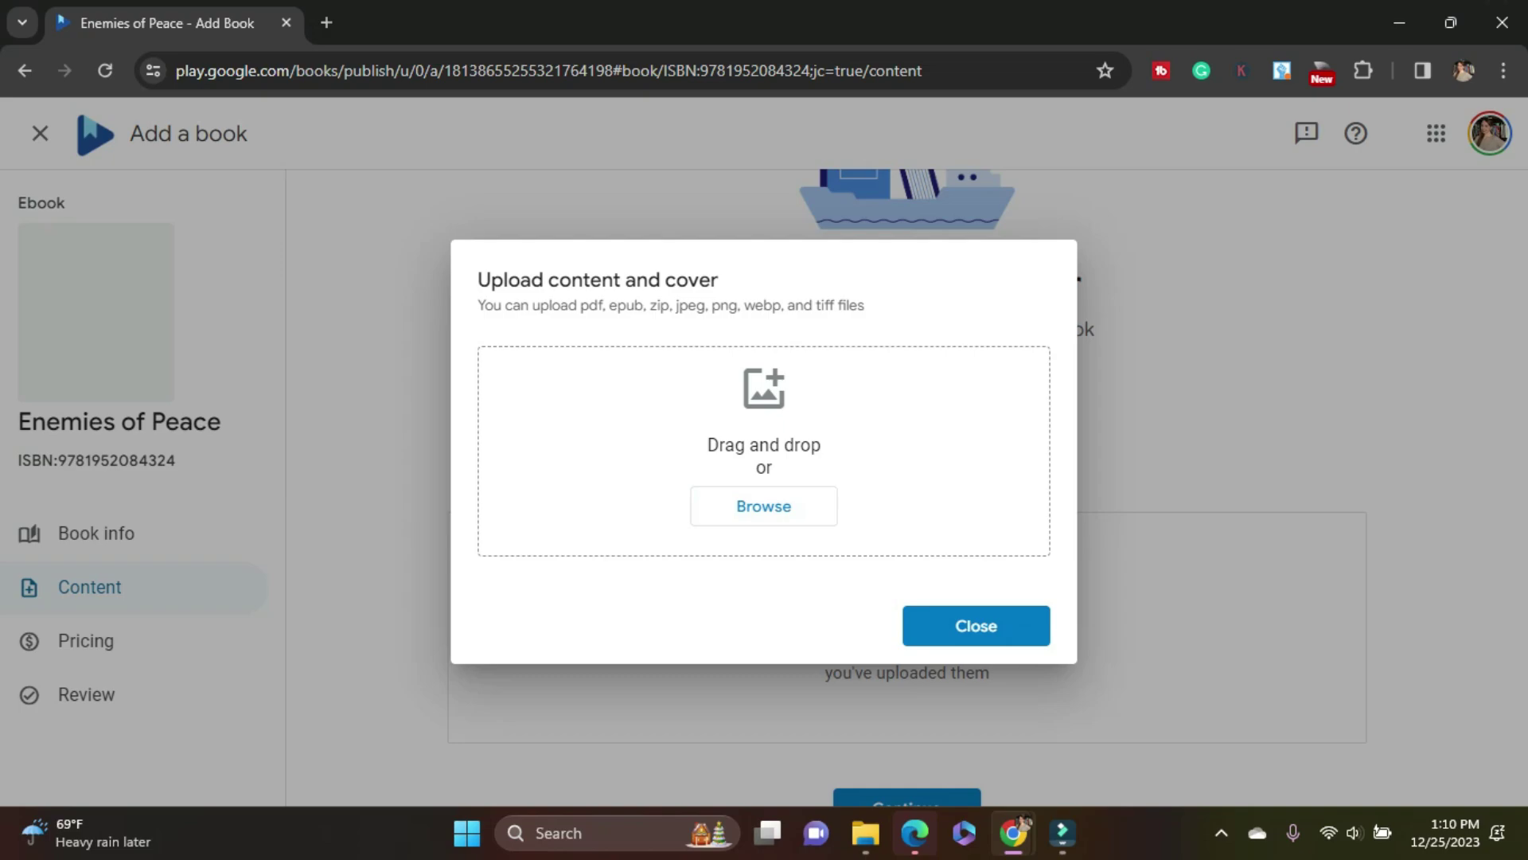
pyautogui.click(865, 833)
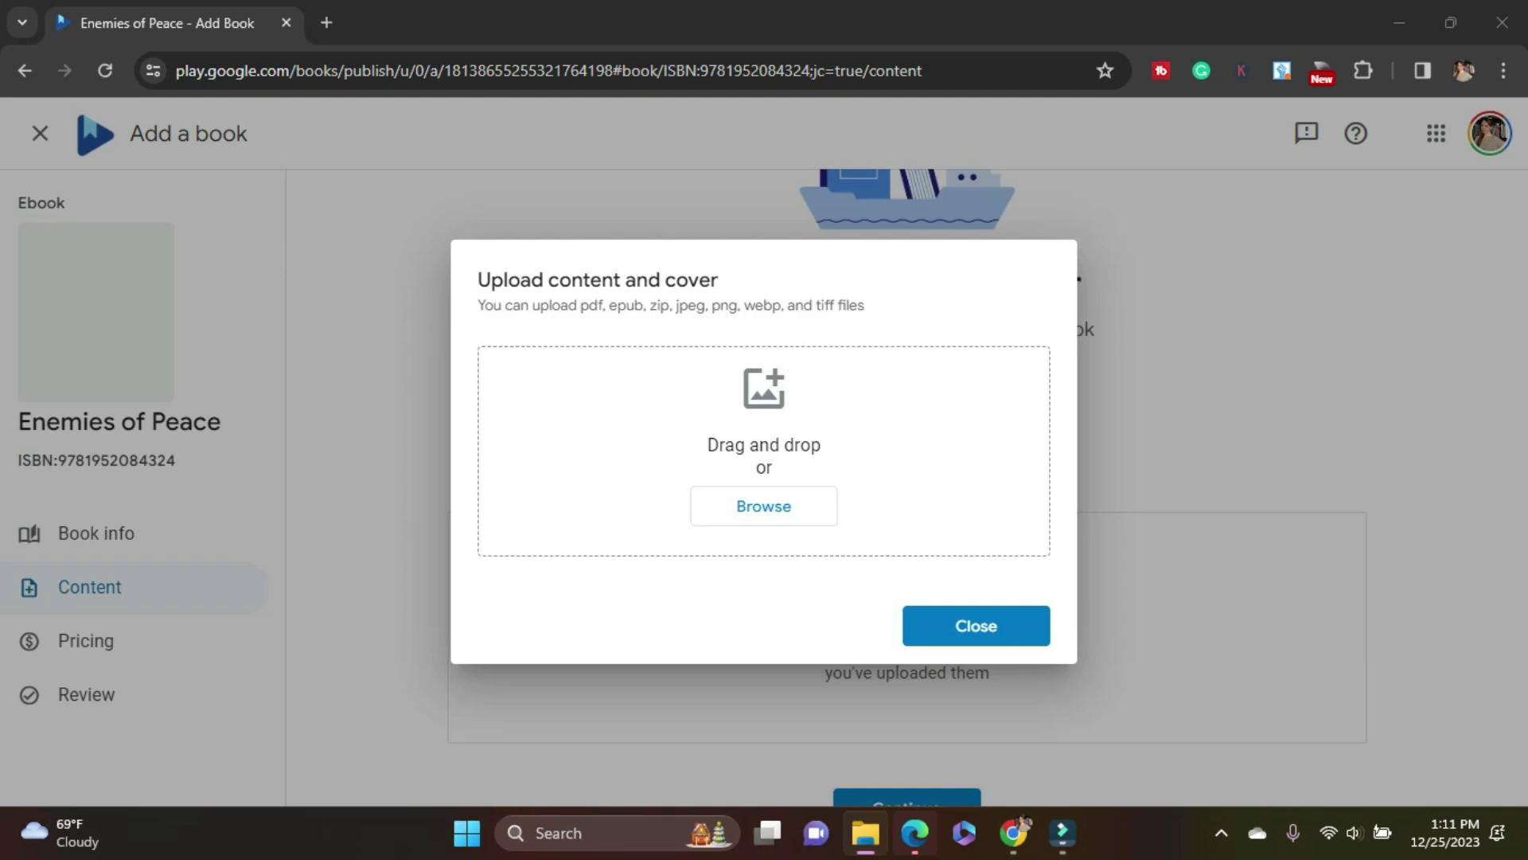
pyautogui.moveTo(1035, 375); pyautogui.dragTo(716, 430)
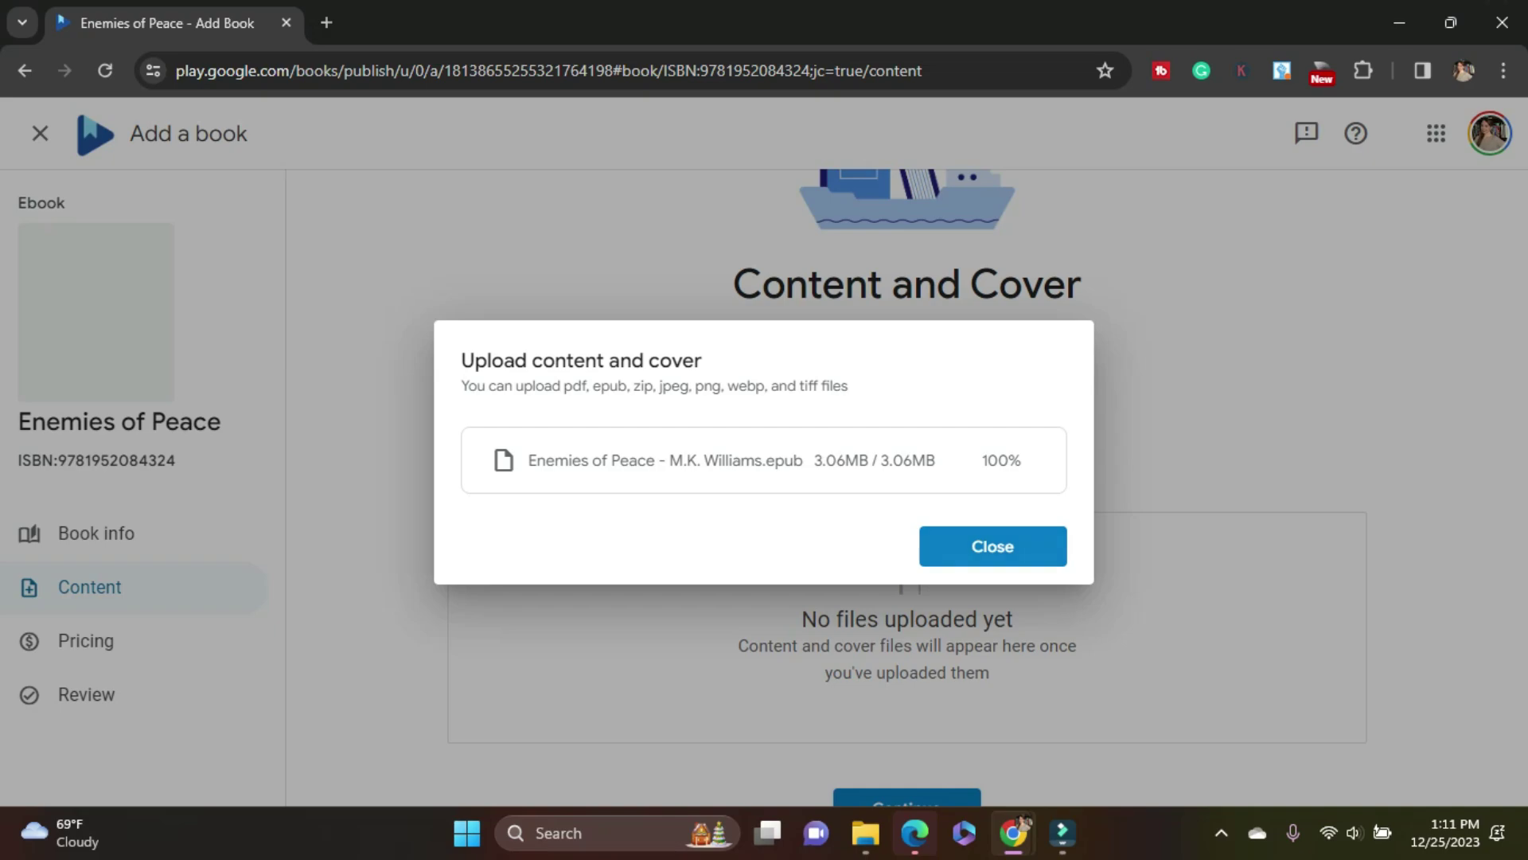
pyautogui.click(993, 546)
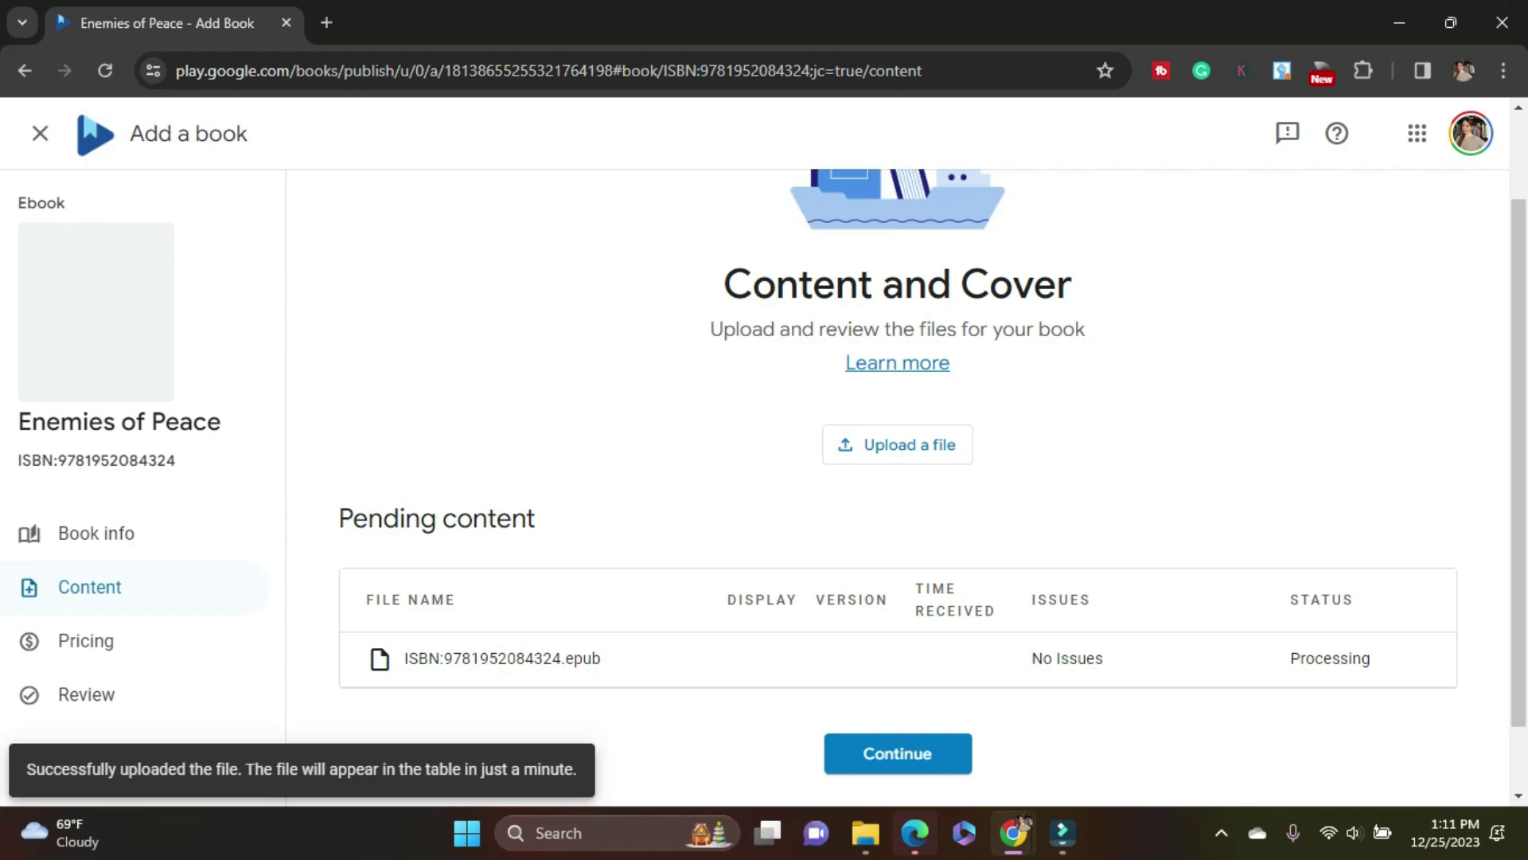
# - Upload the cover image Enemies of Peace_6x9_eBook_v1.jpg from File Explorer, and continue to the book prices
pyautogui.hotkey('alt', 'Tab')
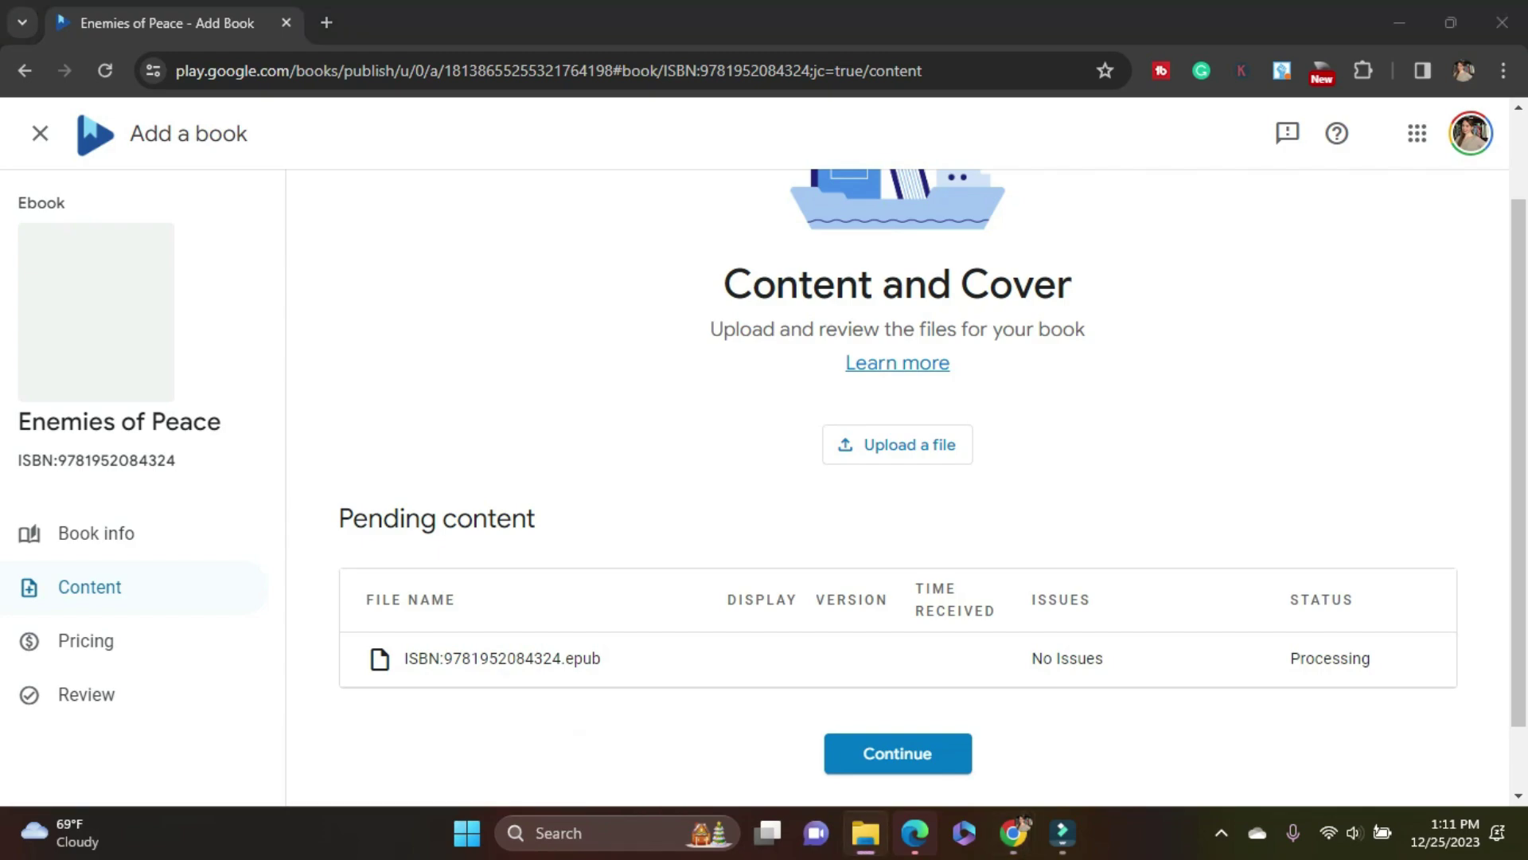
pyautogui.click(898, 445)
pyautogui.moveTo(1244, 436); pyautogui.dragTo(755, 433)
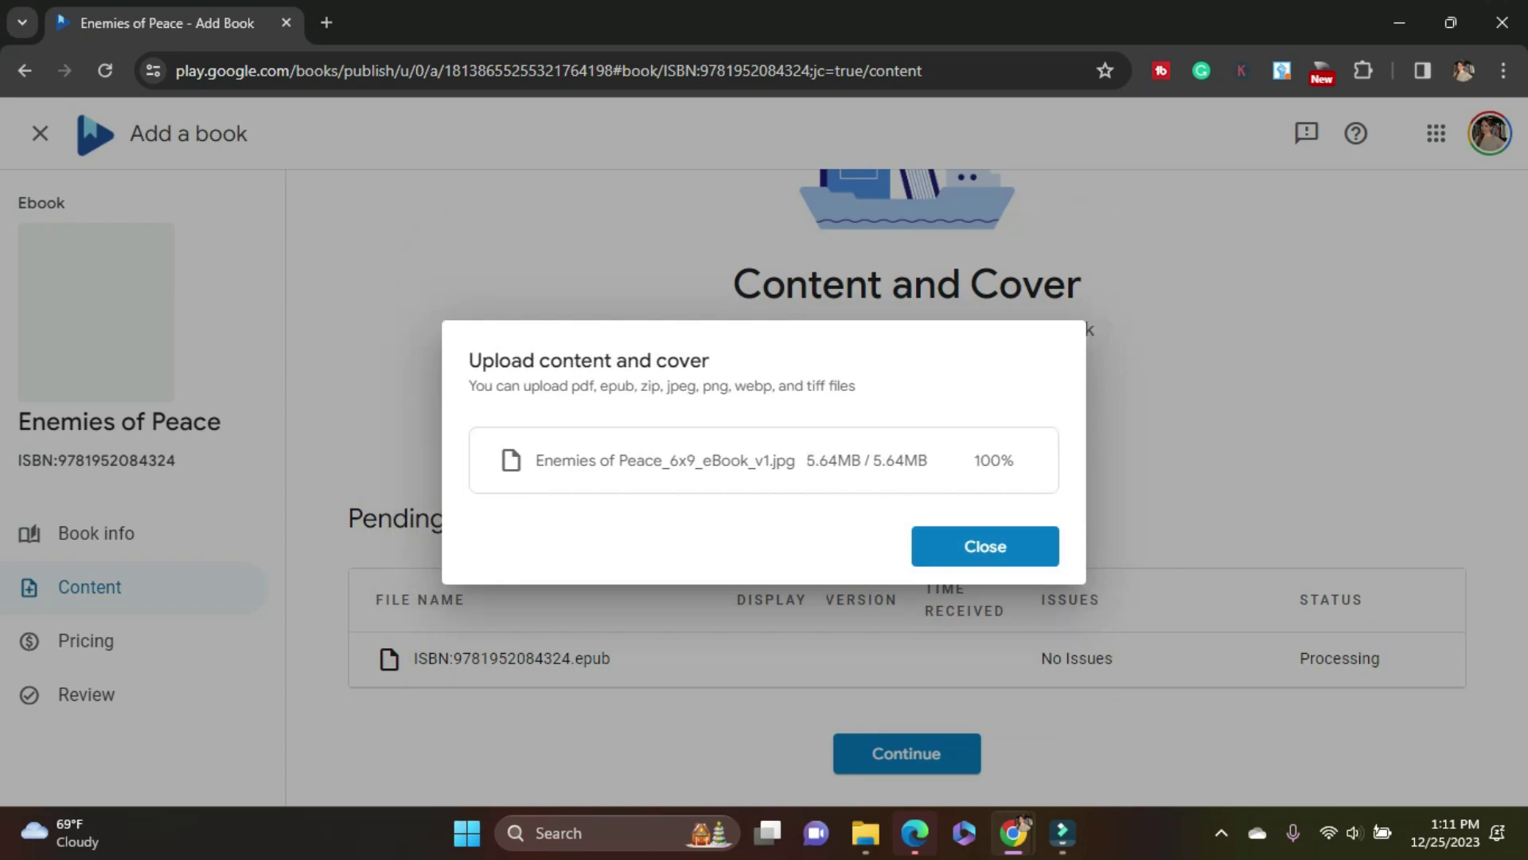
pyautogui.press('Escape')
pyautogui.scroll(-2, 898, 478)
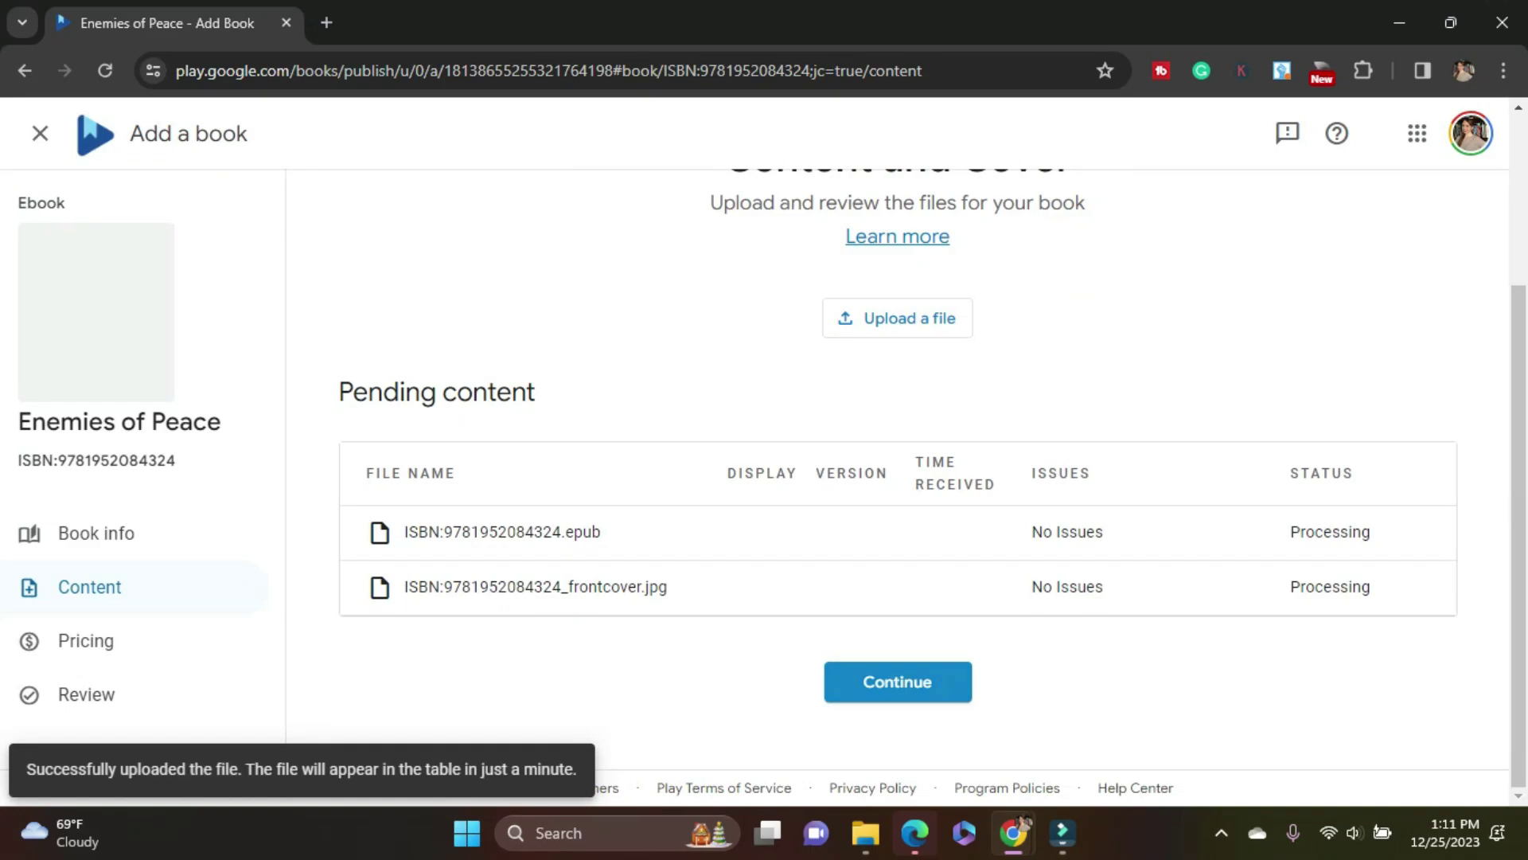
pyautogui.click(898, 681)
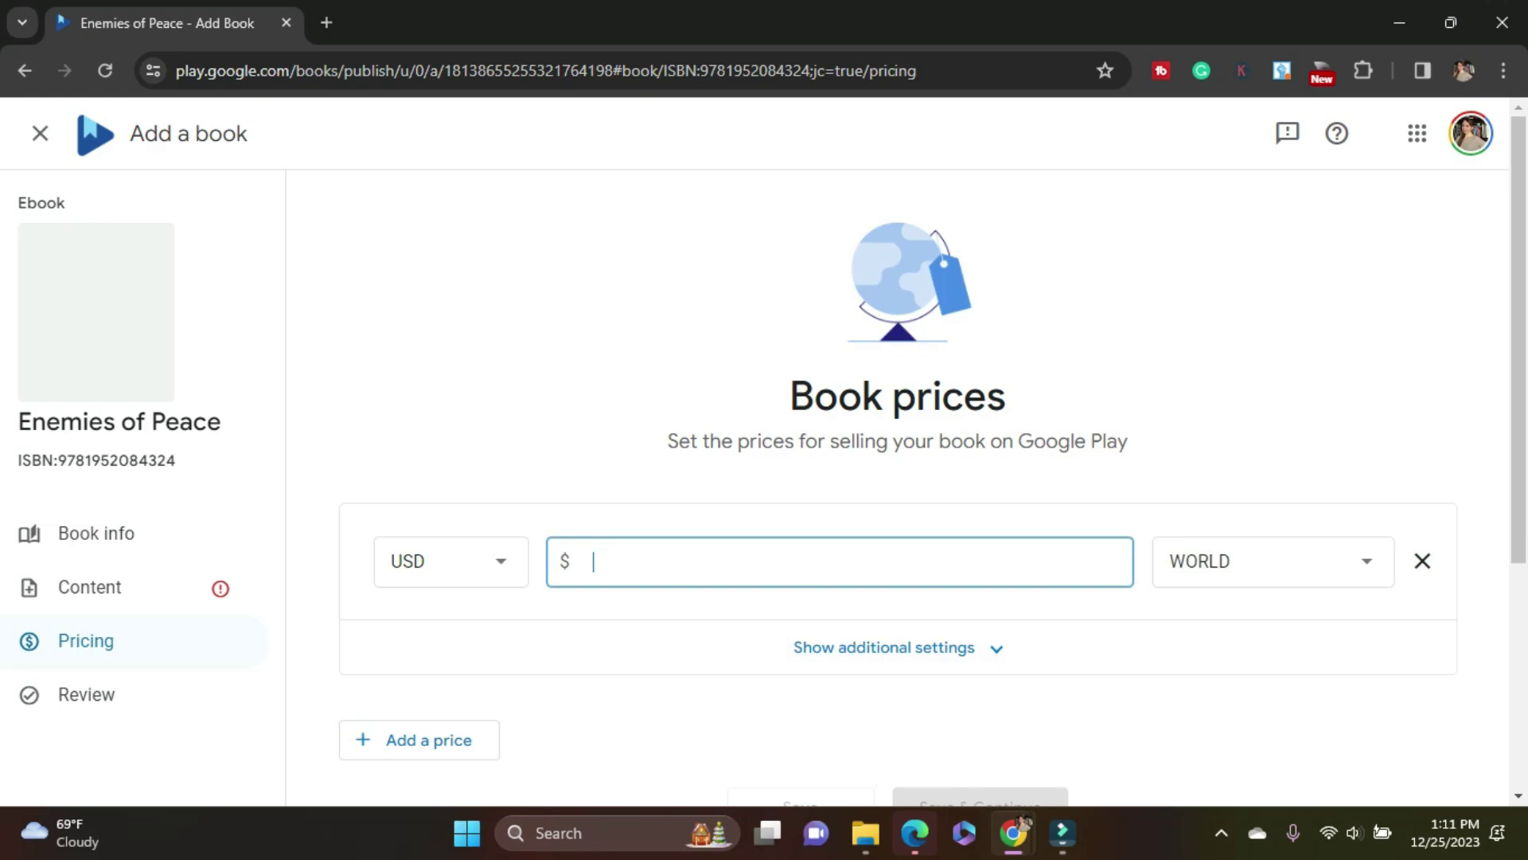
# - Set the book's USD price for the WORLD region to 5.99
pyautogui.write('5.99')
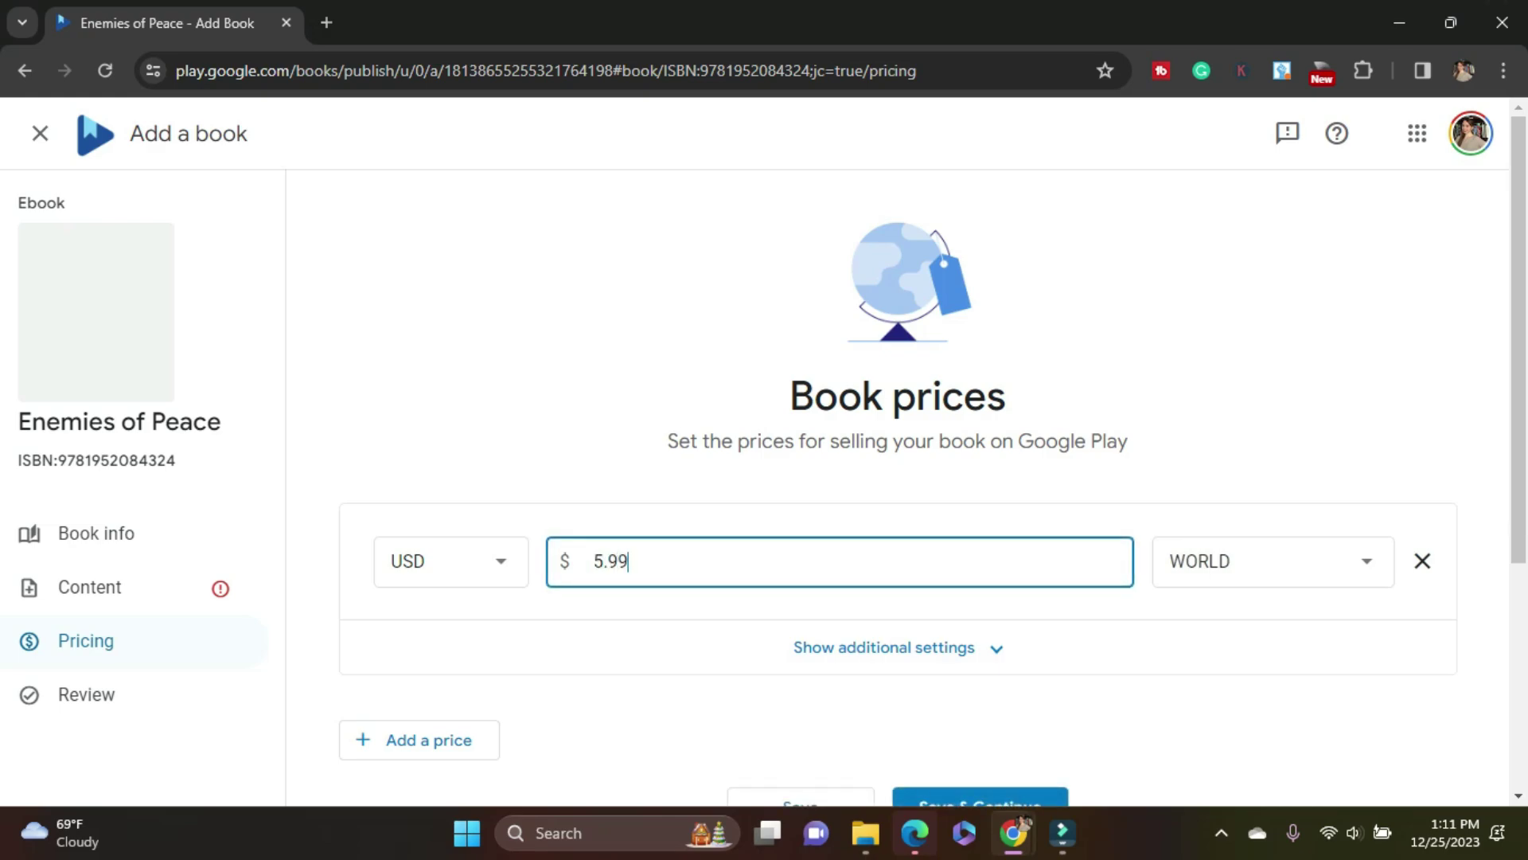
pyautogui.press('Tab')
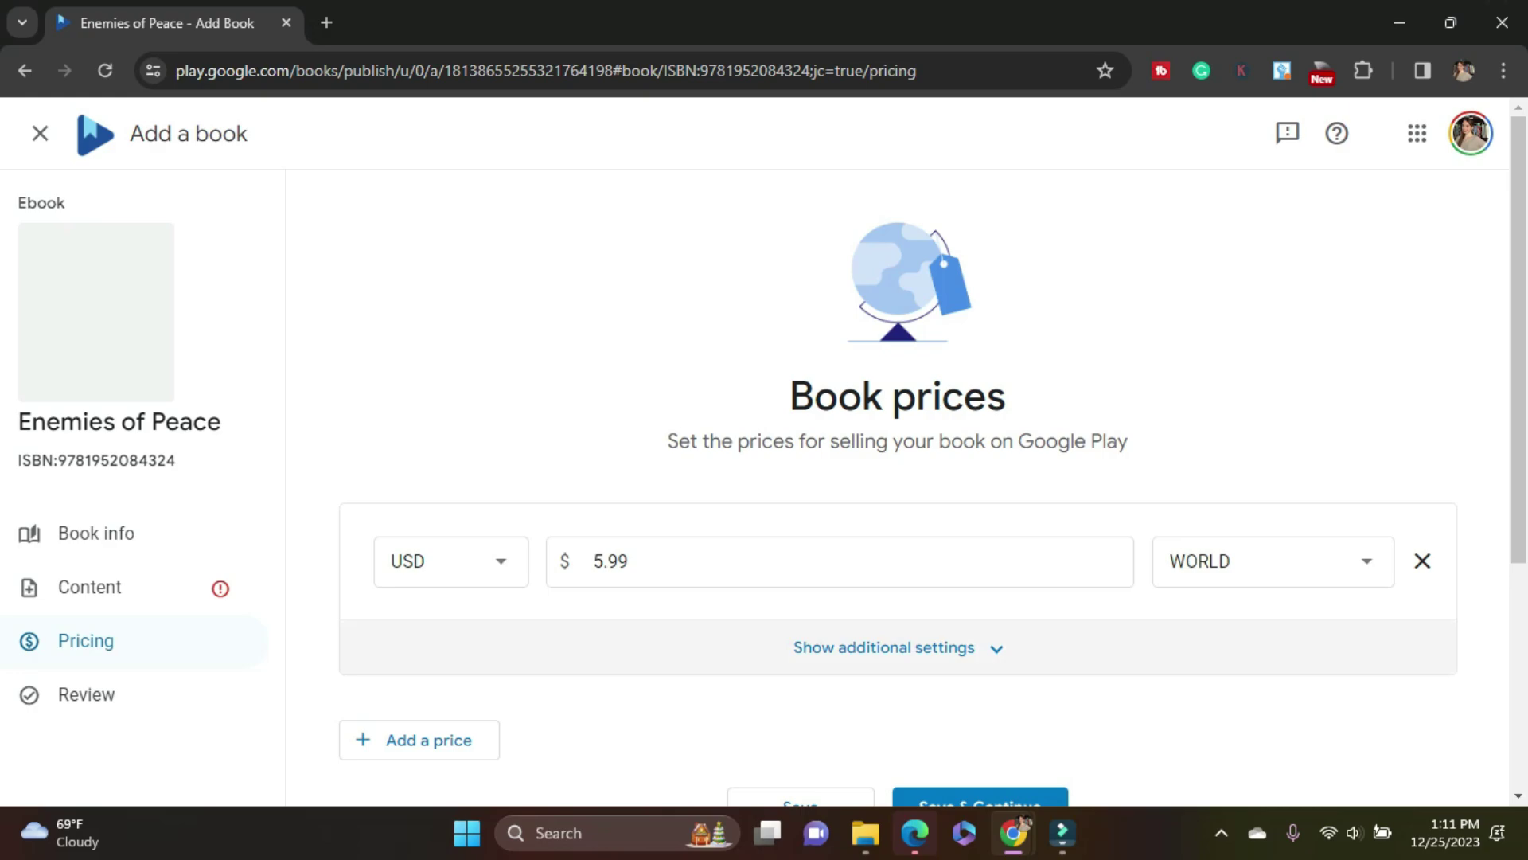
# - Show the additional settings for the USD price, keep tax not included and the effective dates blank, and save the pricing
pyautogui.click(884, 647)
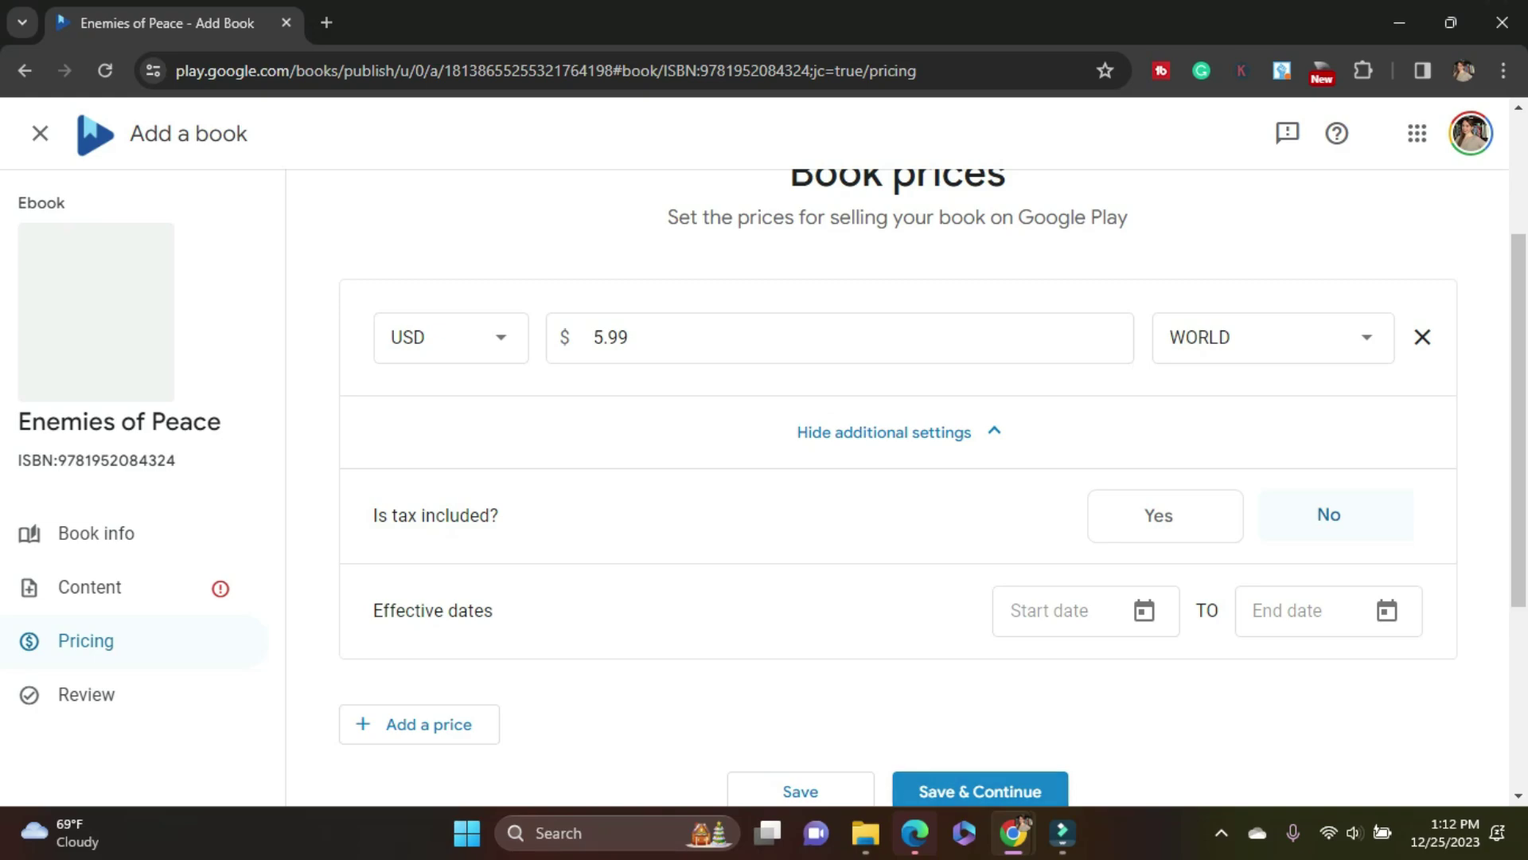
pyautogui.click(979, 790)
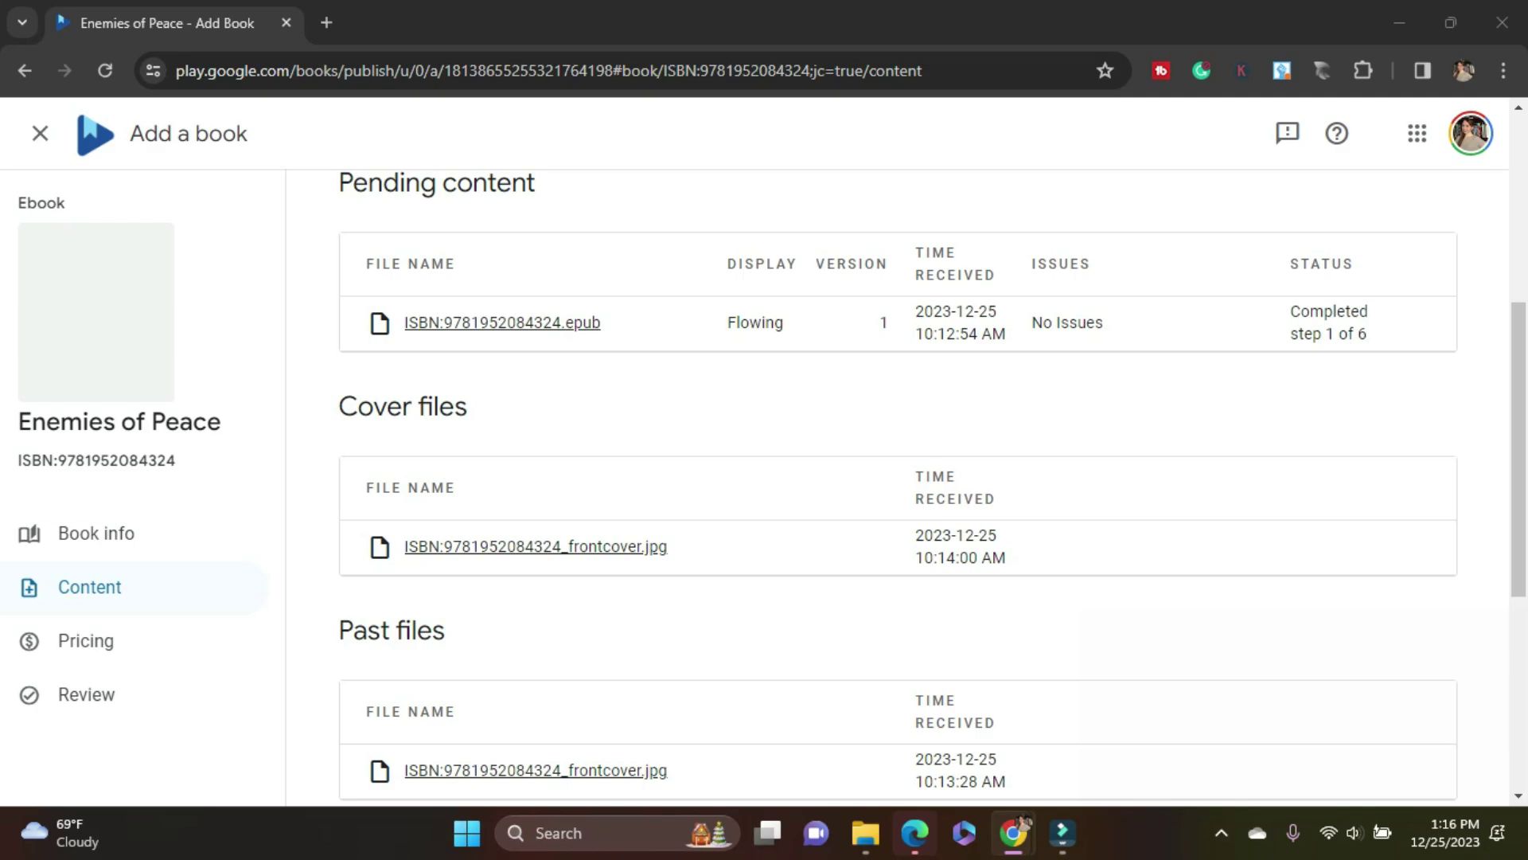
# - Check the pending content and cover files, continue to the book prices, and save them to proceed to the review
pyautogui.scroll(-3, 899, 488)
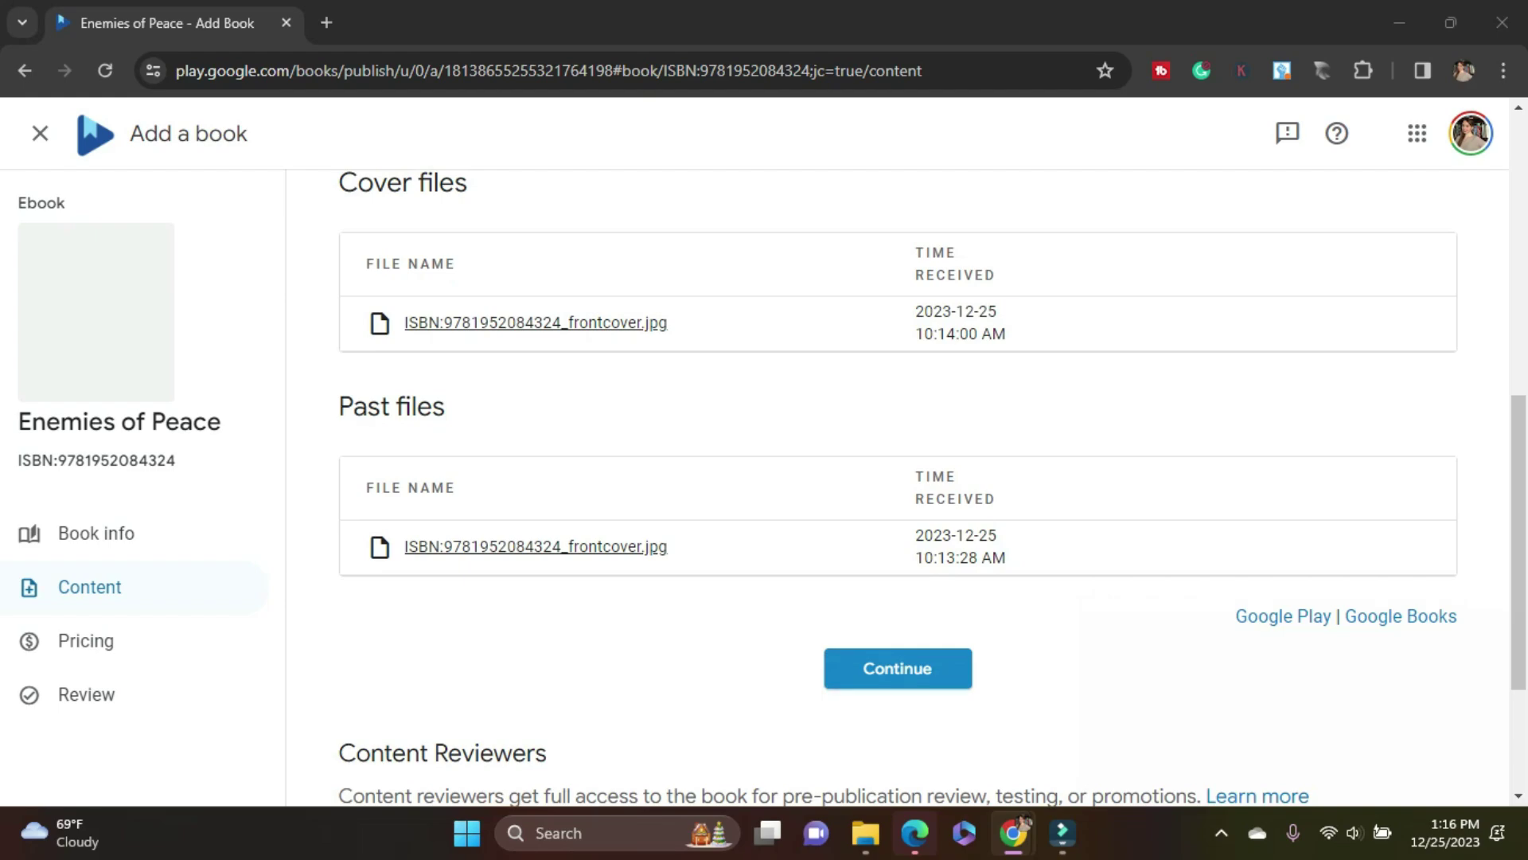
pyautogui.click(898, 668)
pyautogui.scroll(-2, 899, 488)
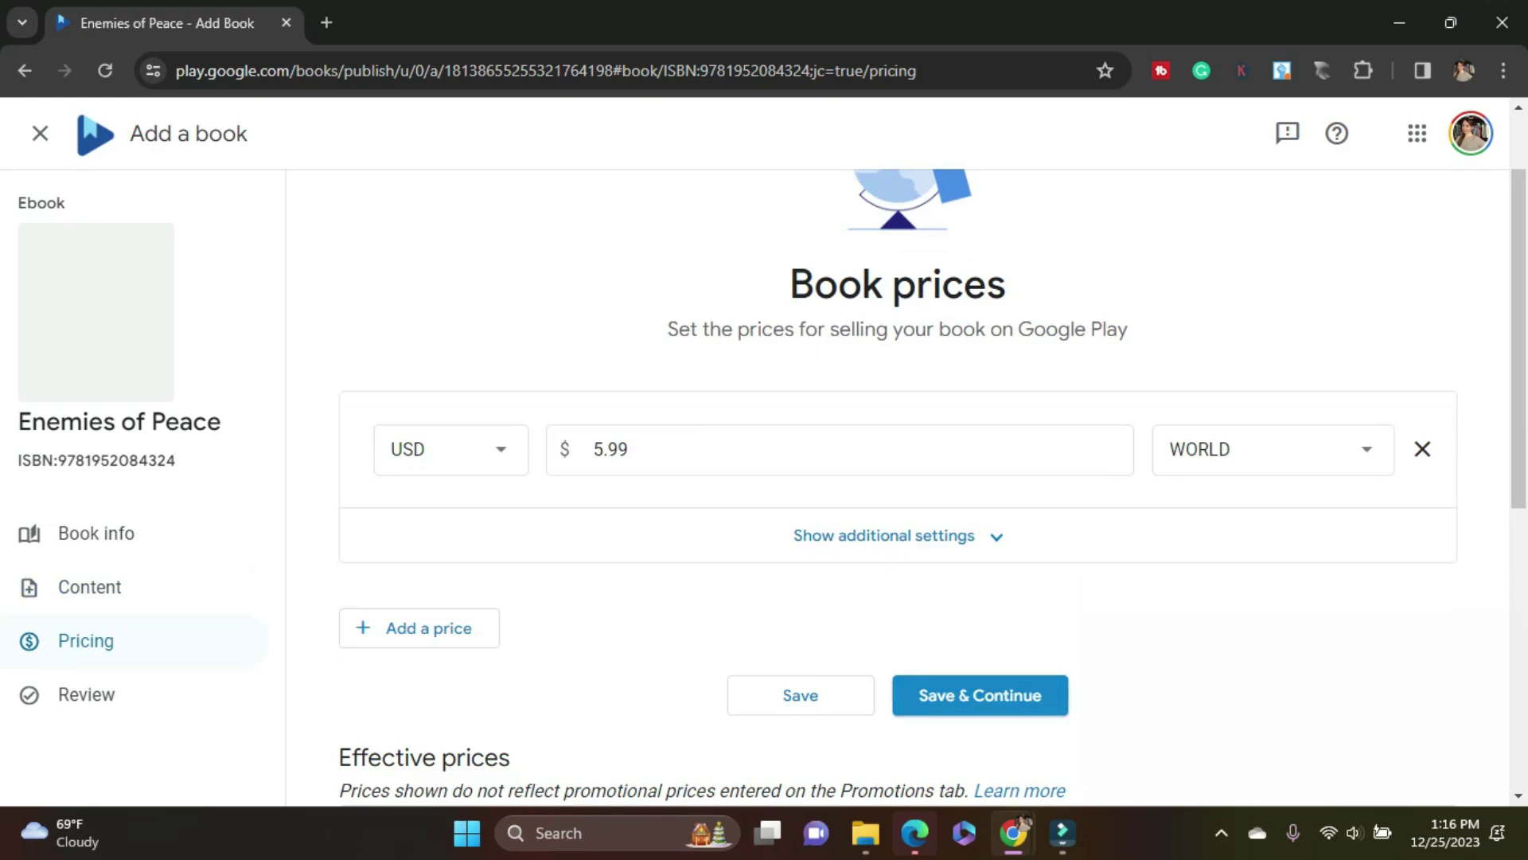
pyautogui.click(980, 696)
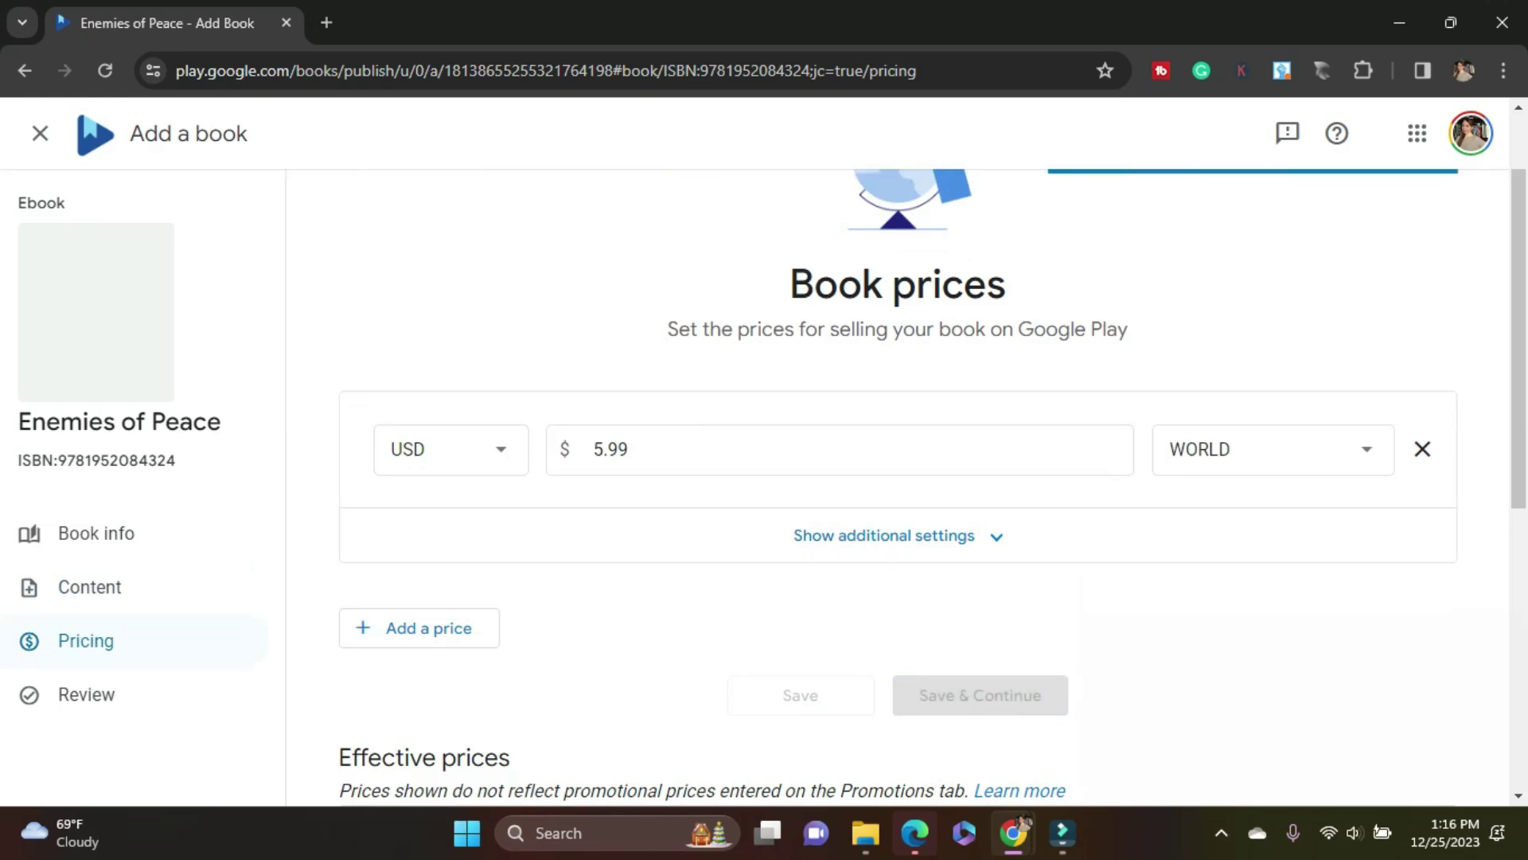
# - Review the book details, content, cover and price, publish Enemies of Peace, and close the confirmation
pyautogui.scroll(-10, 900, 485)
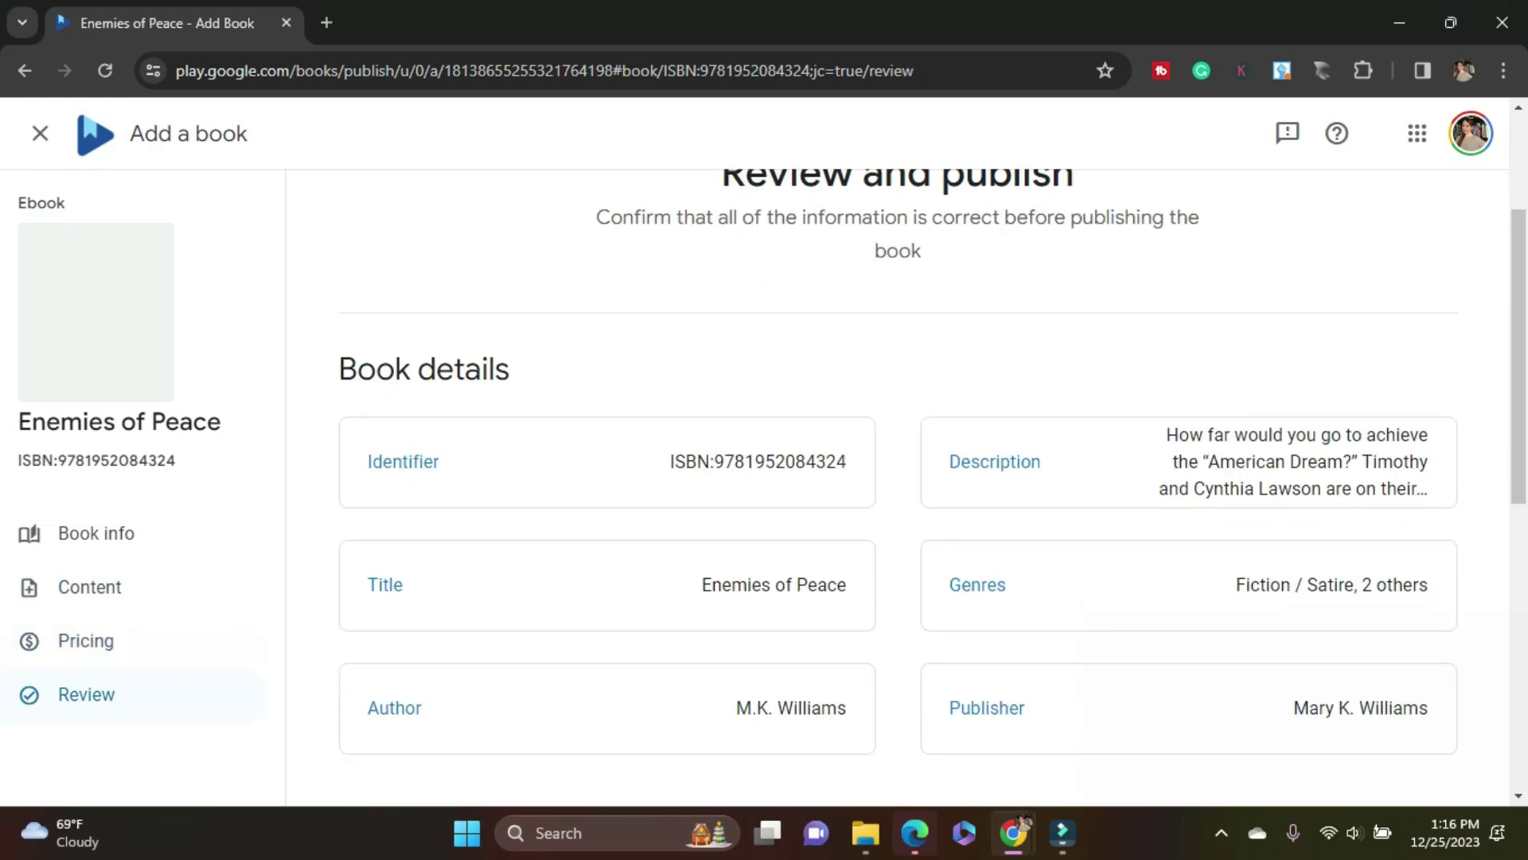
pyautogui.scroll(-1, 1186, 287)
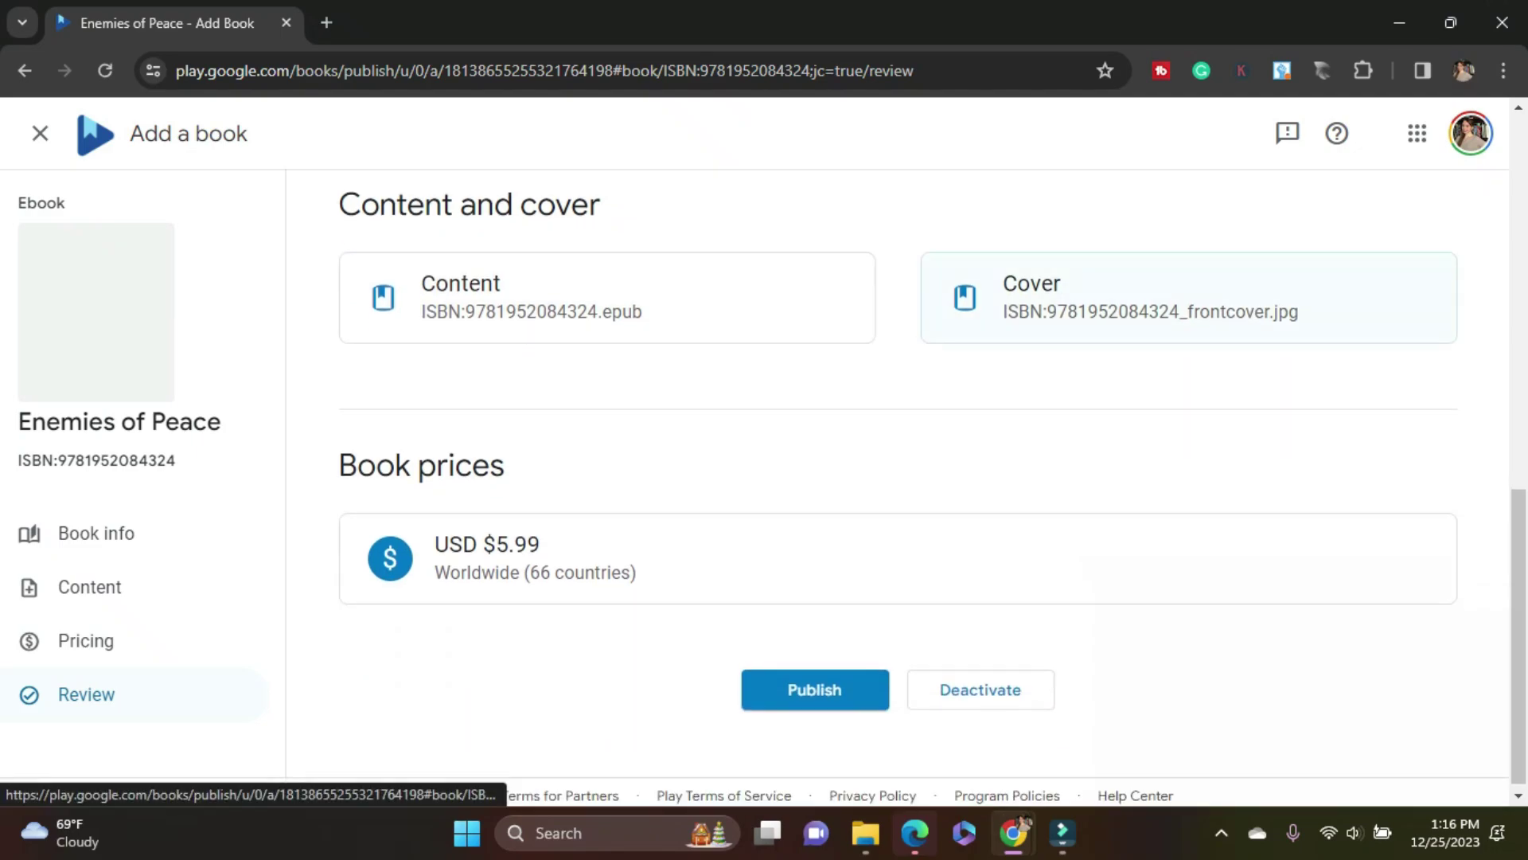
pyautogui.click(814, 689)
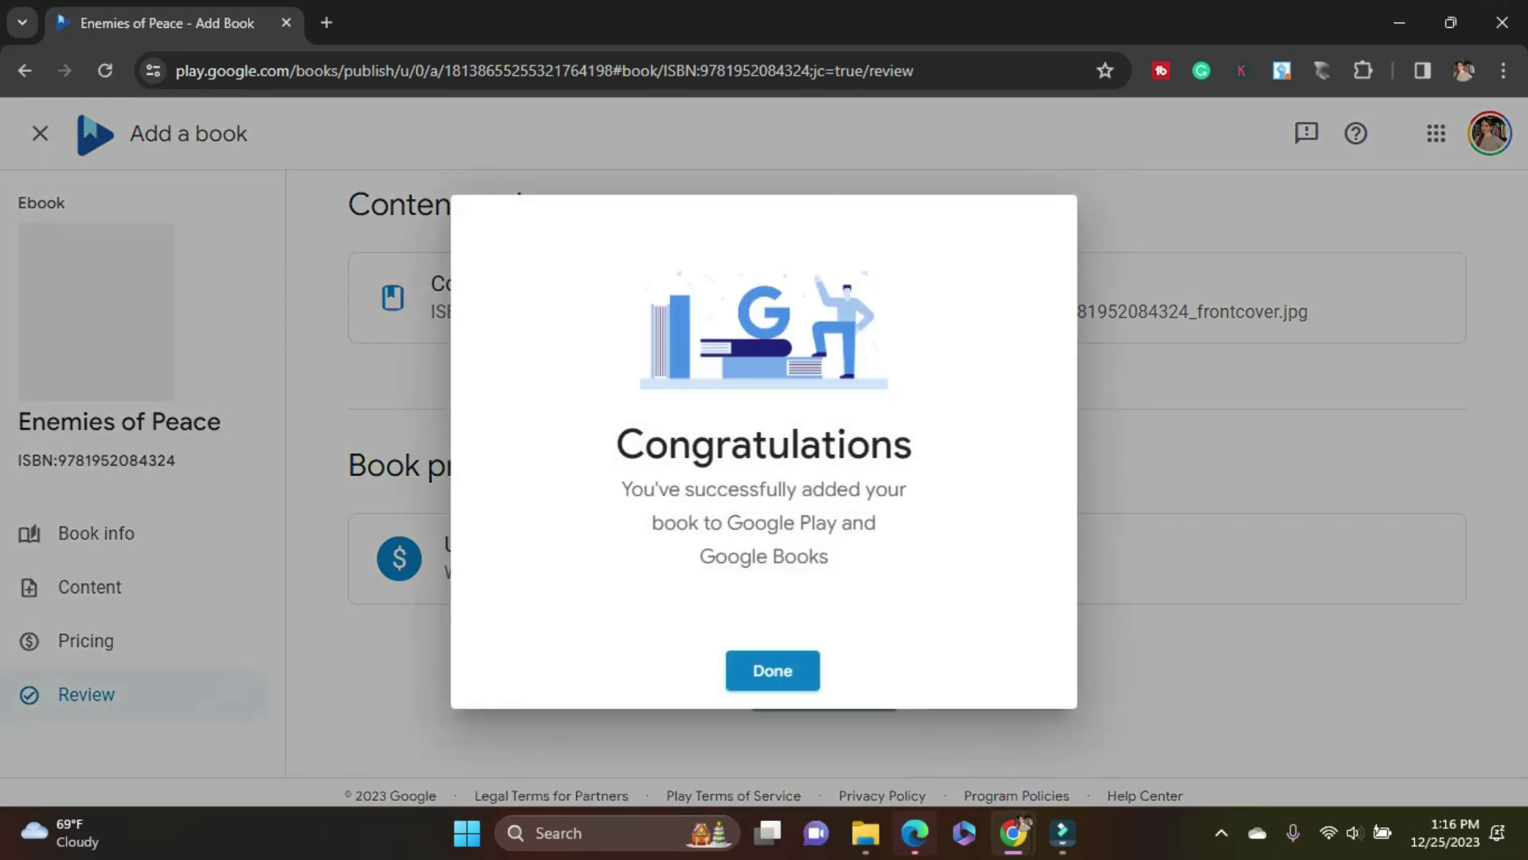
pyautogui.click(772, 671)
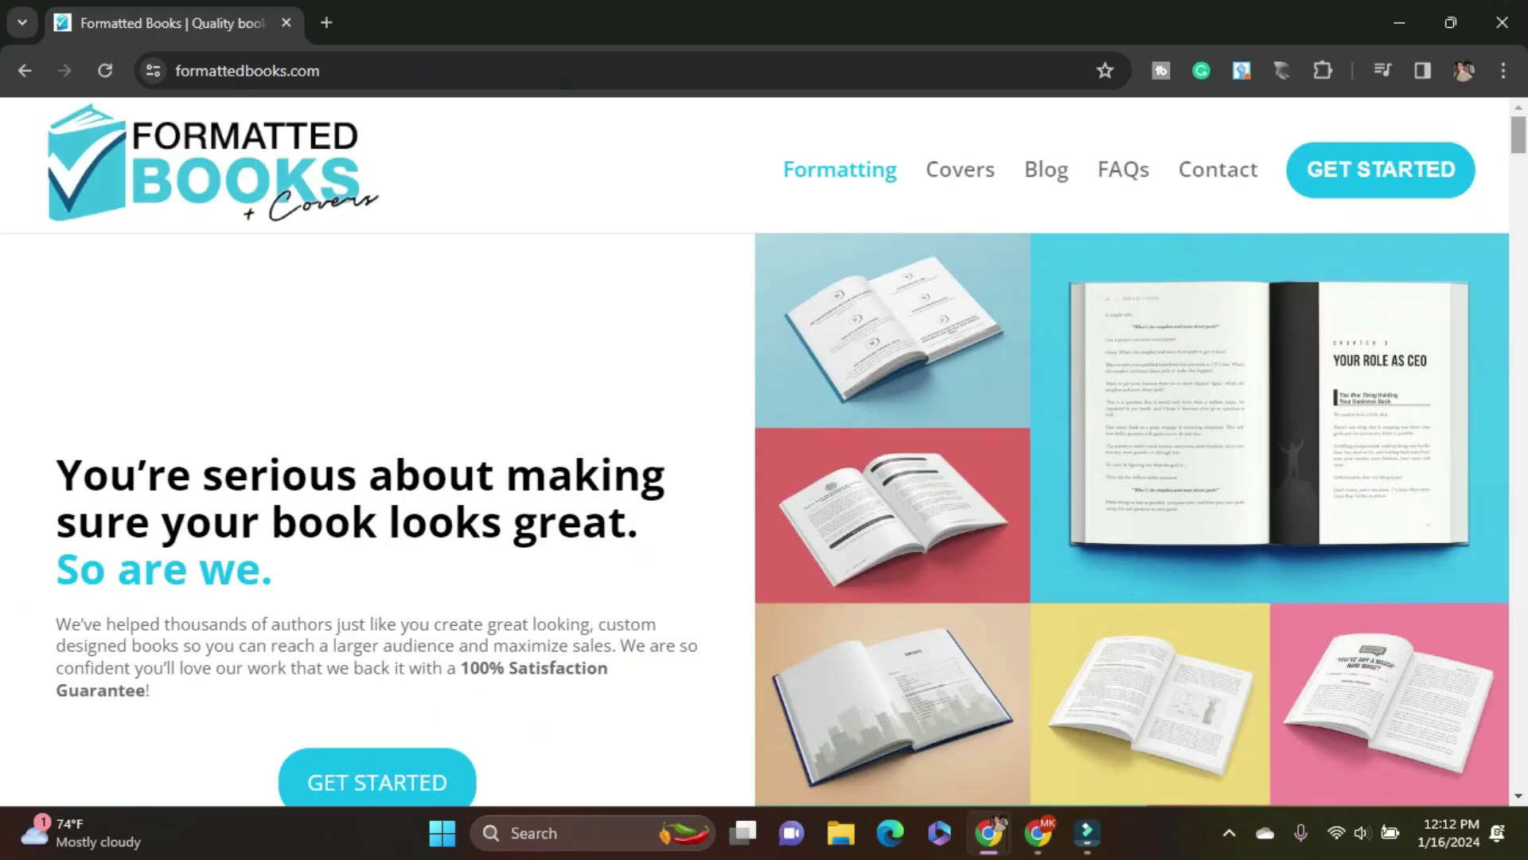
# - Look through the Formatted Books website's homepage for its formatting services, process and package prices
pyautogui.scroll(-3, 764, 445)
pyautogui.scroll(-10, 764, 446)
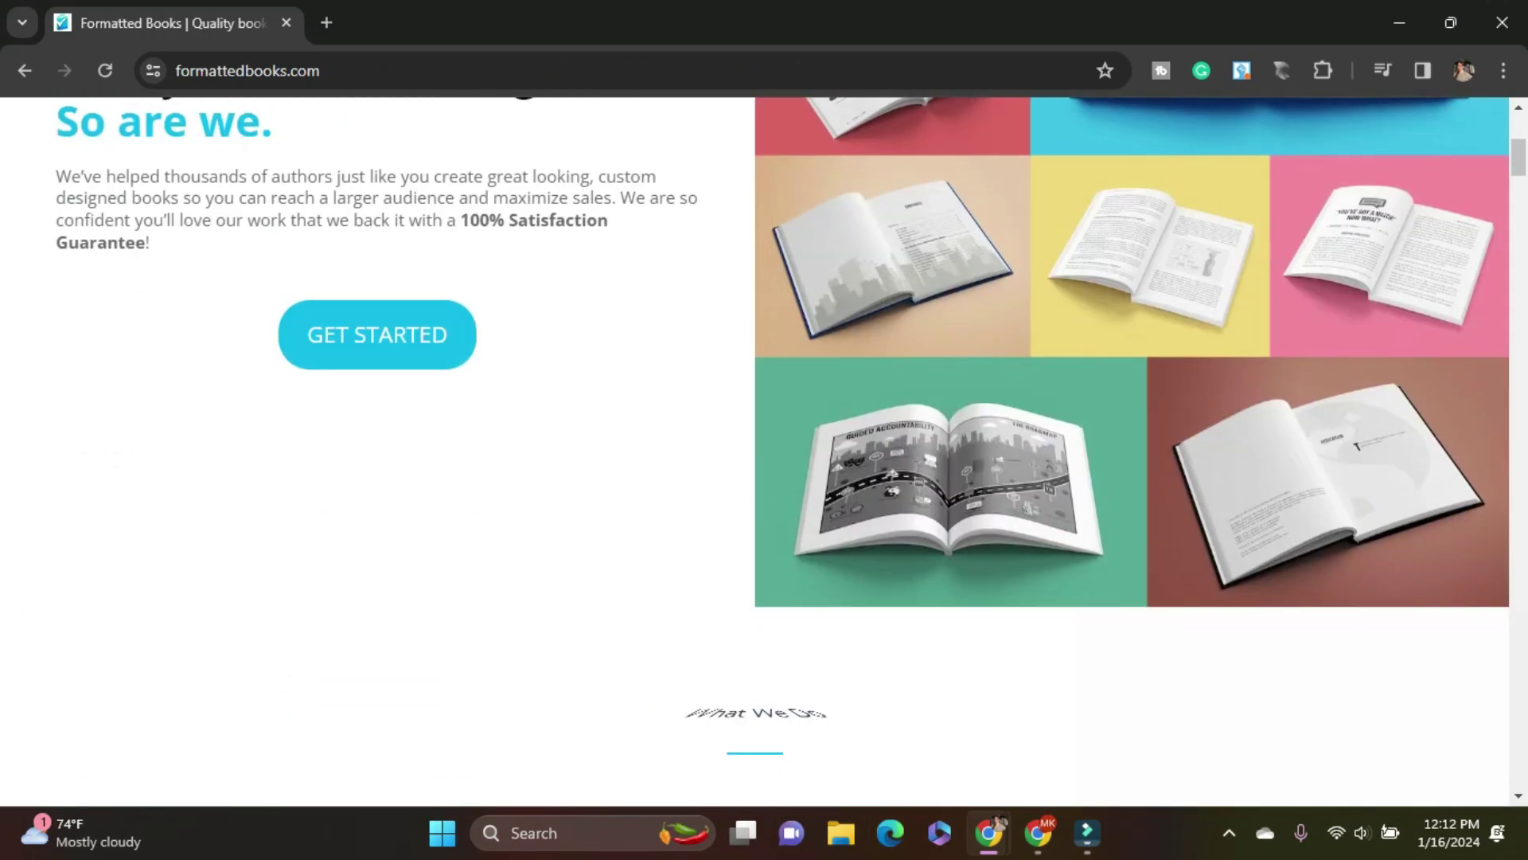
pyautogui.scroll(-2, 764, 446)
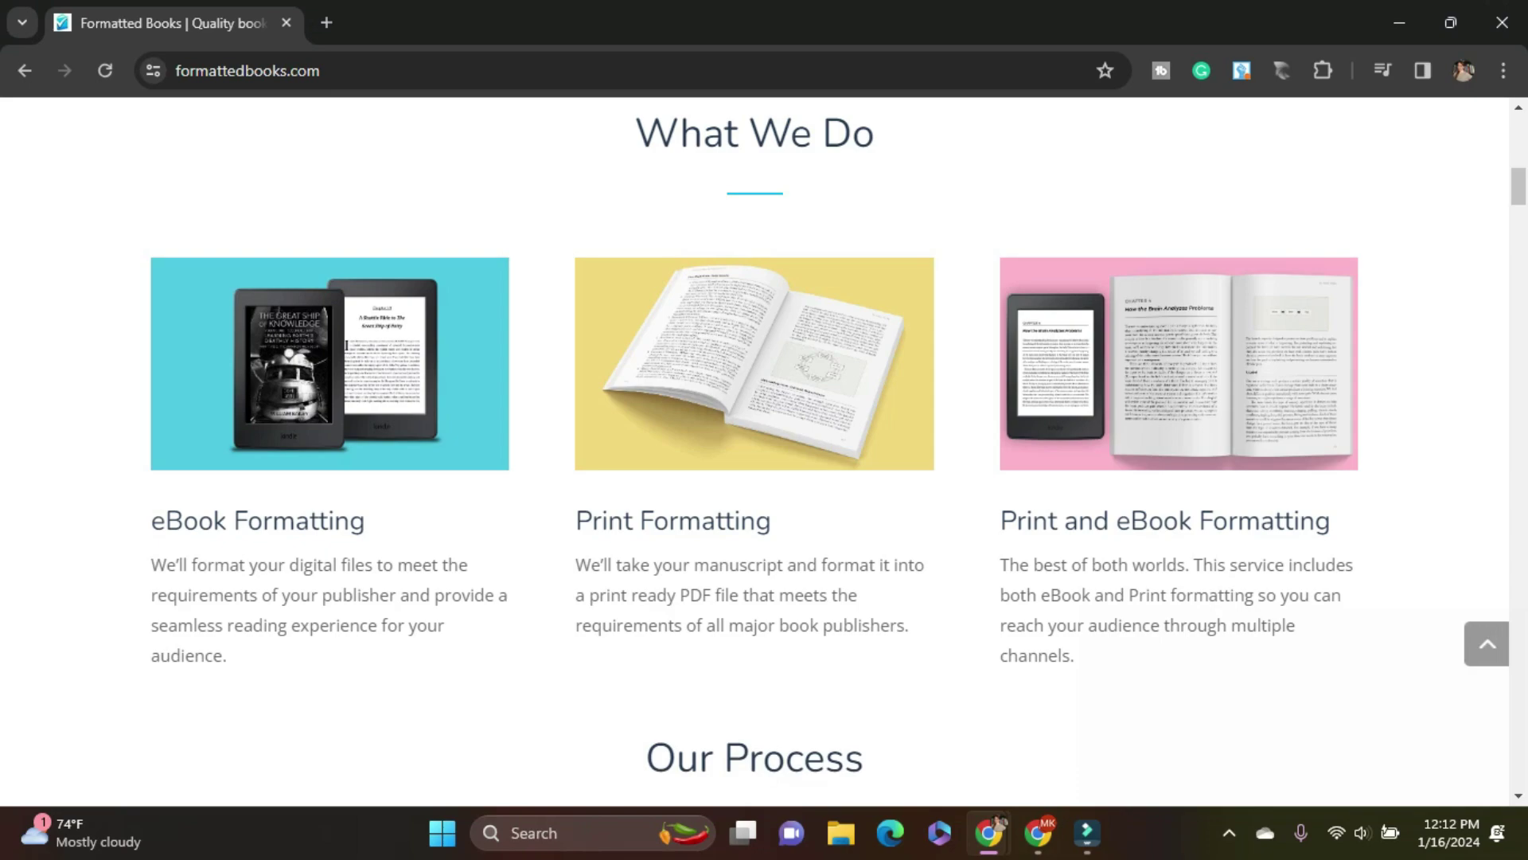
pyautogui.scroll(-10, 755, 452)
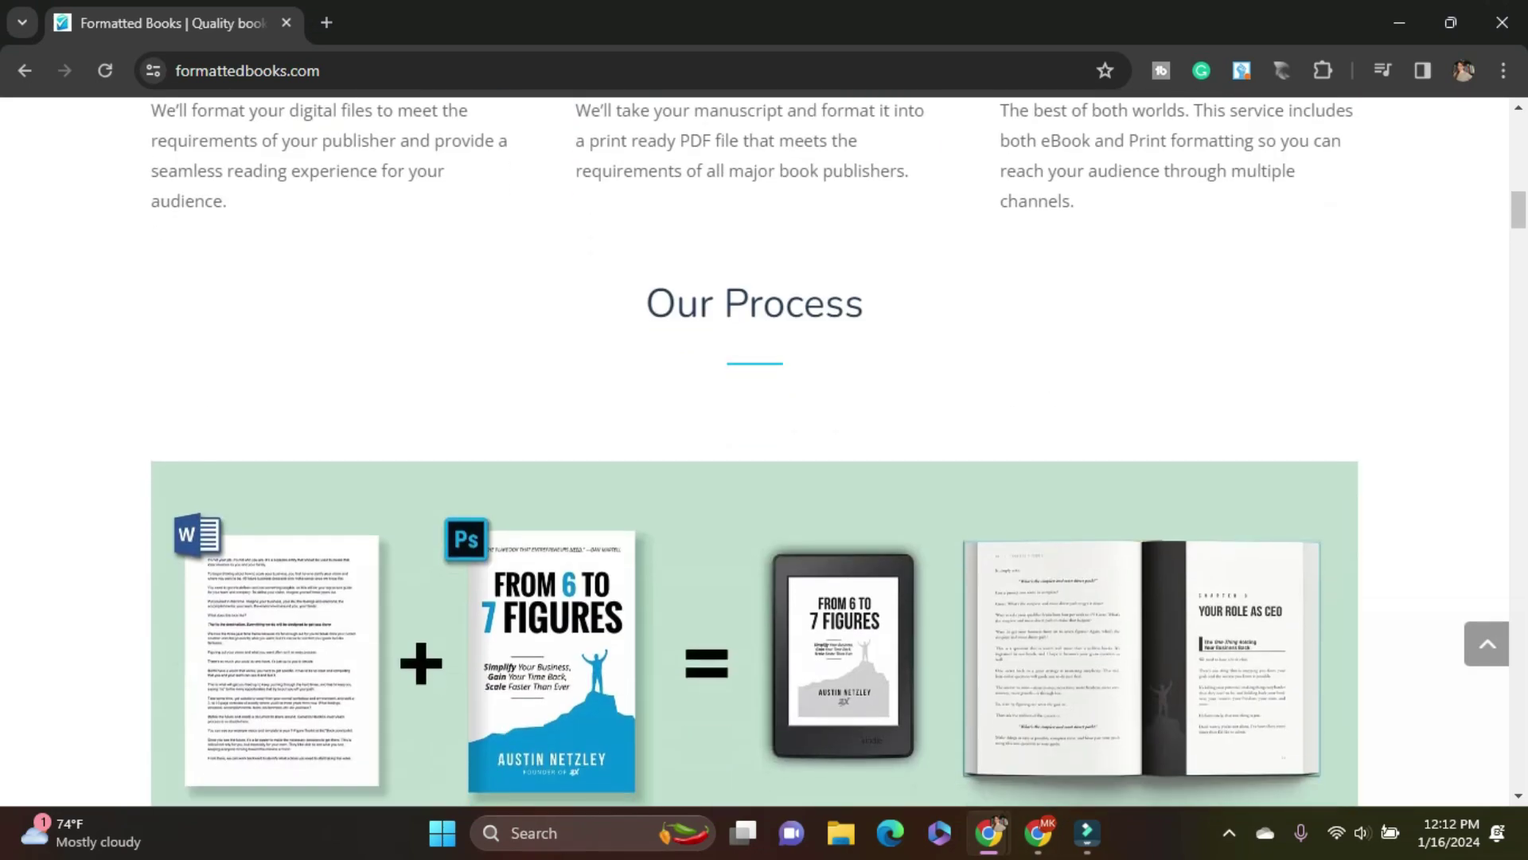
pyautogui.scroll(-6, 755, 451)
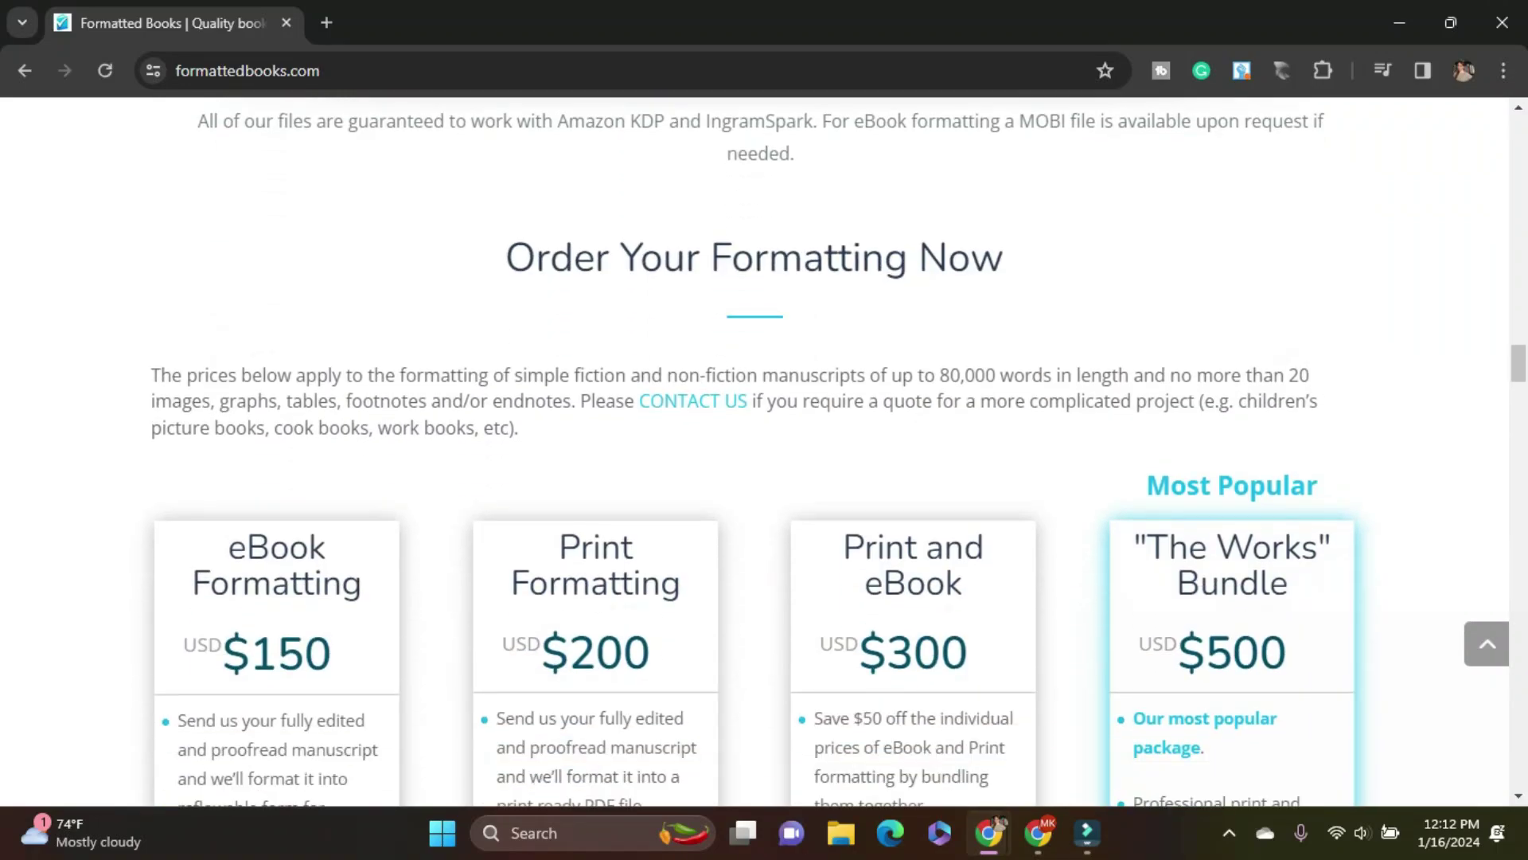
pyautogui.scroll(-2, 834, 451)
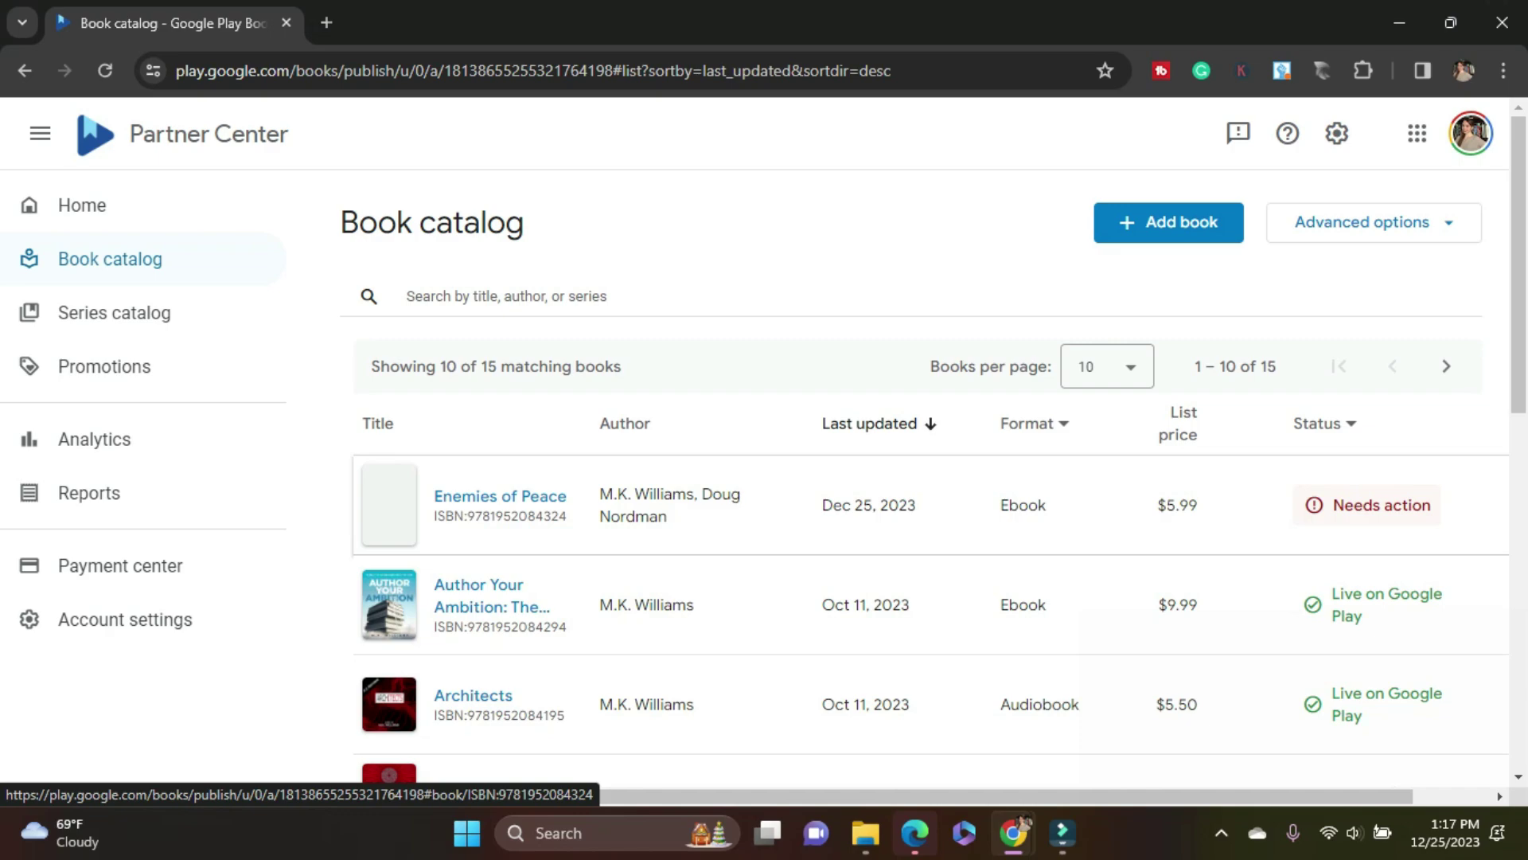
pyautogui.scroll(-7, 930, 478)
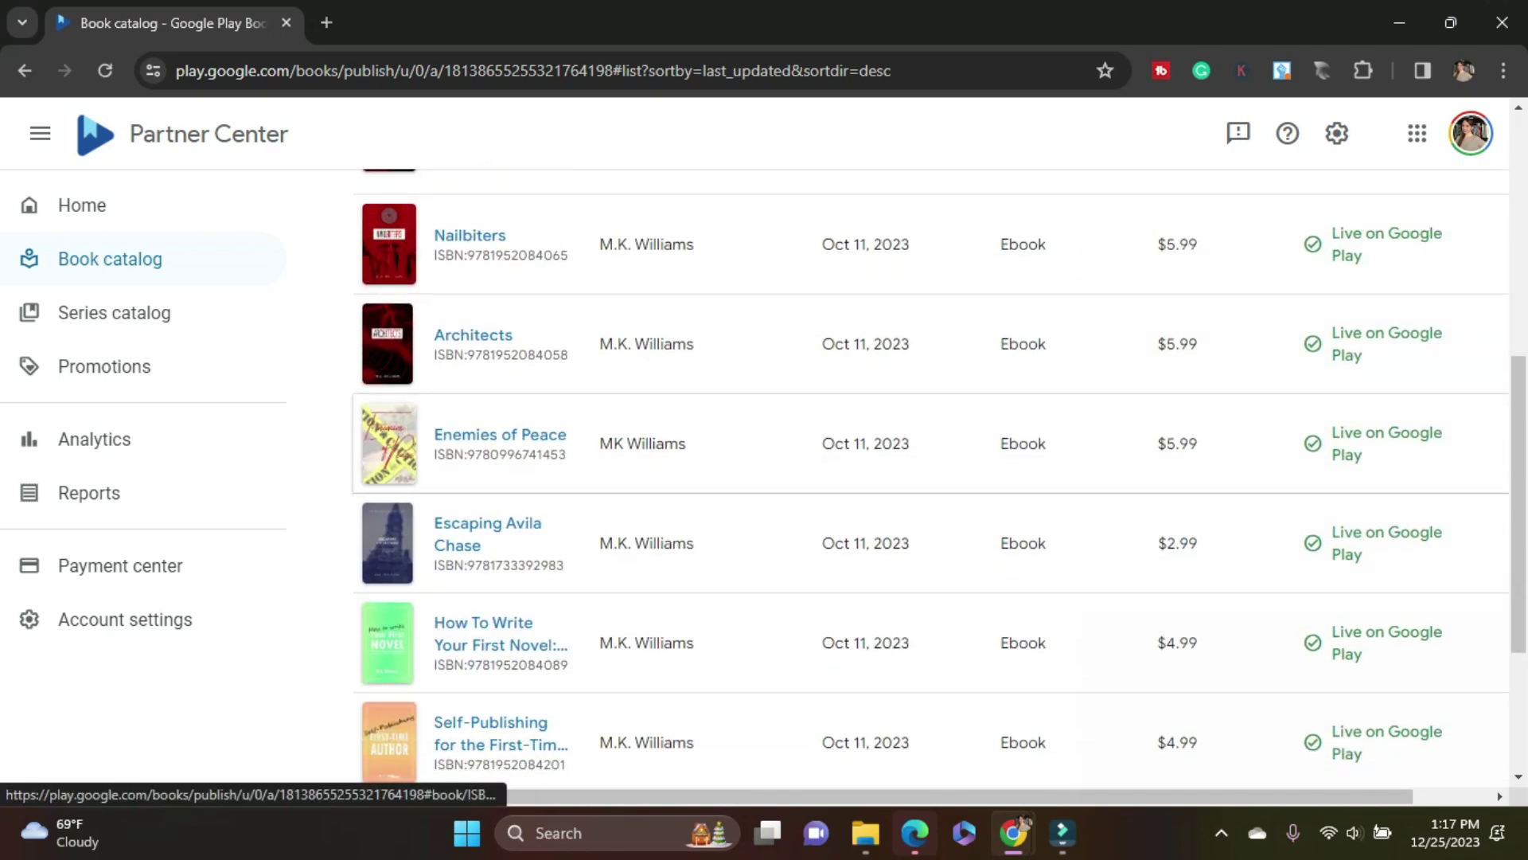
pyautogui.click(500, 435)
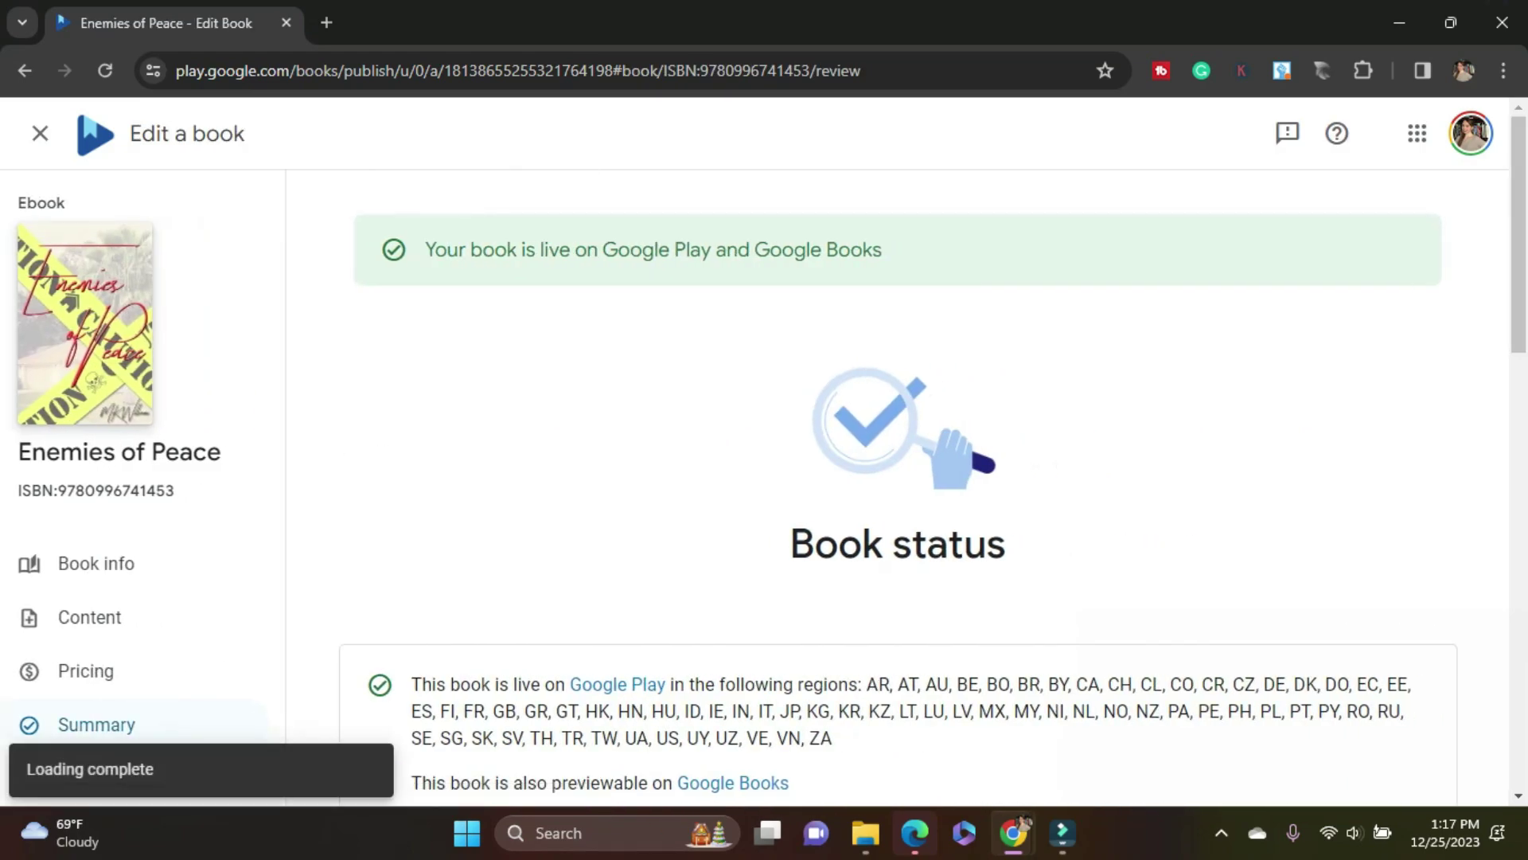
pyautogui.scroll(-3, 897, 487)
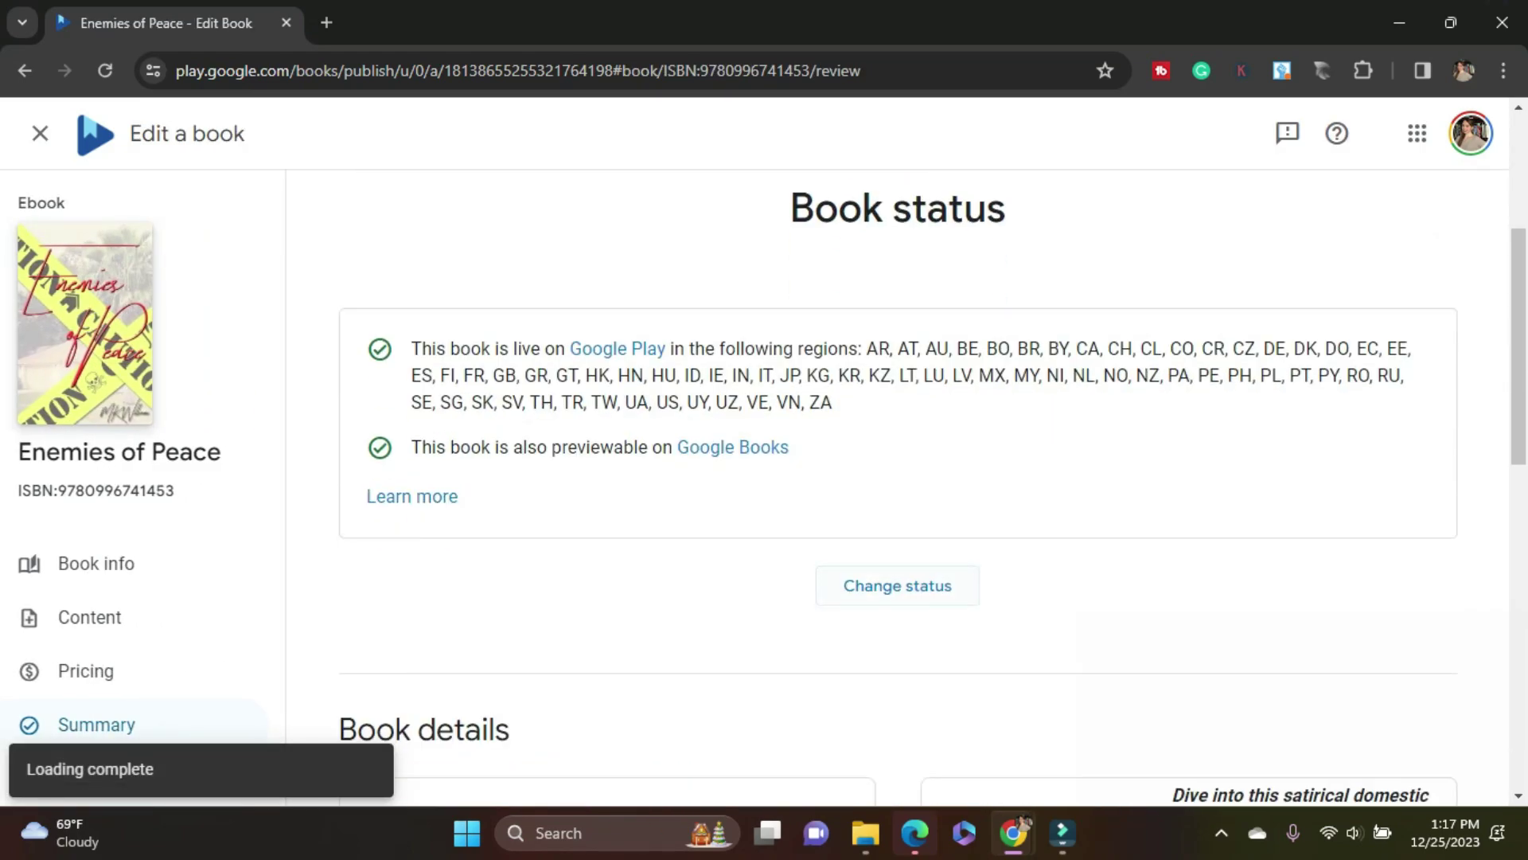
pyautogui.click(897, 585)
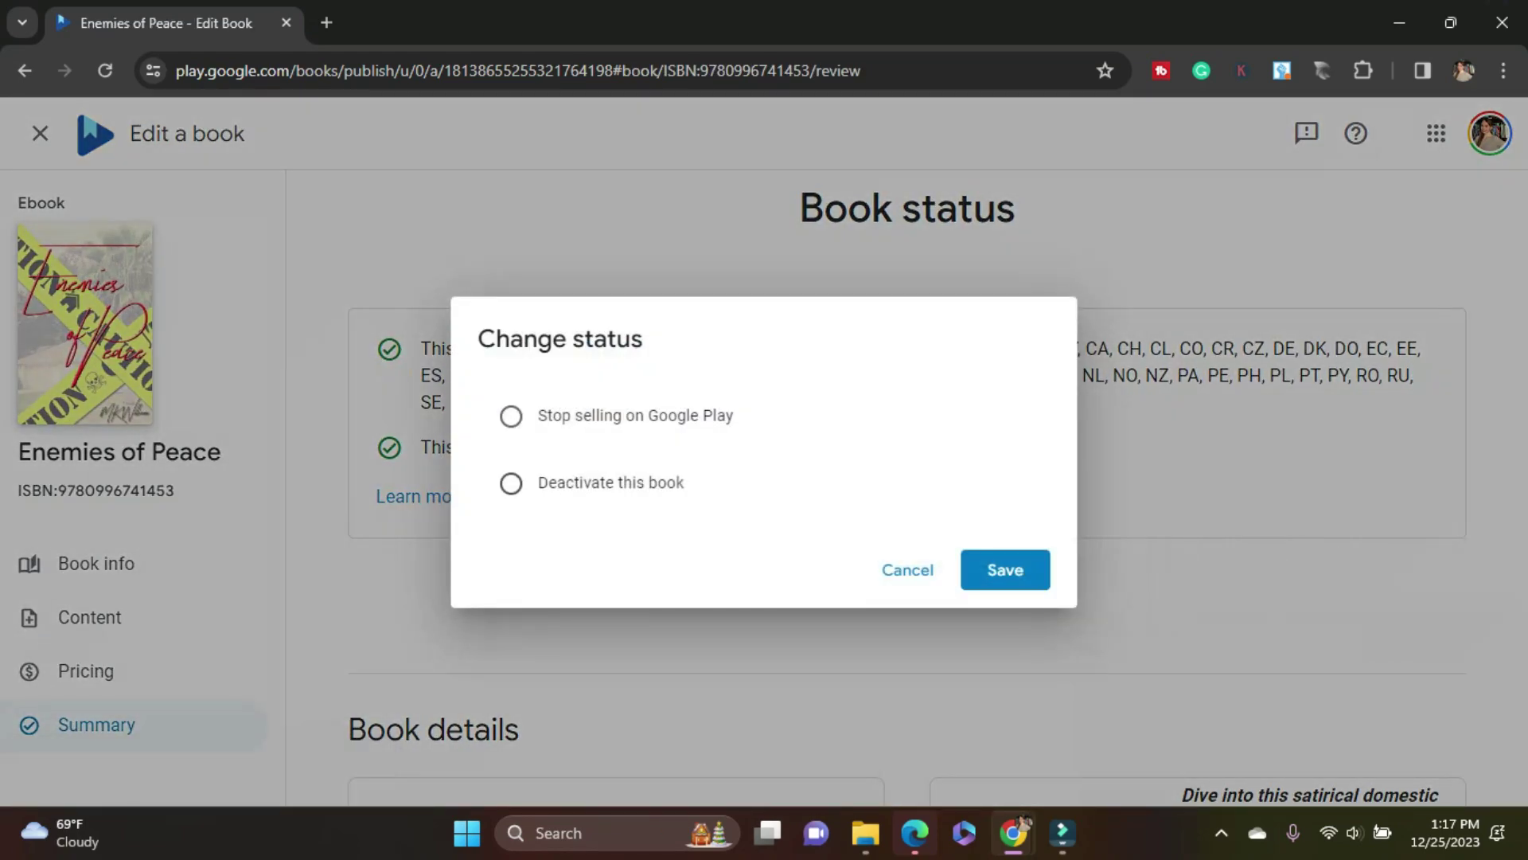
pyautogui.click(511, 483)
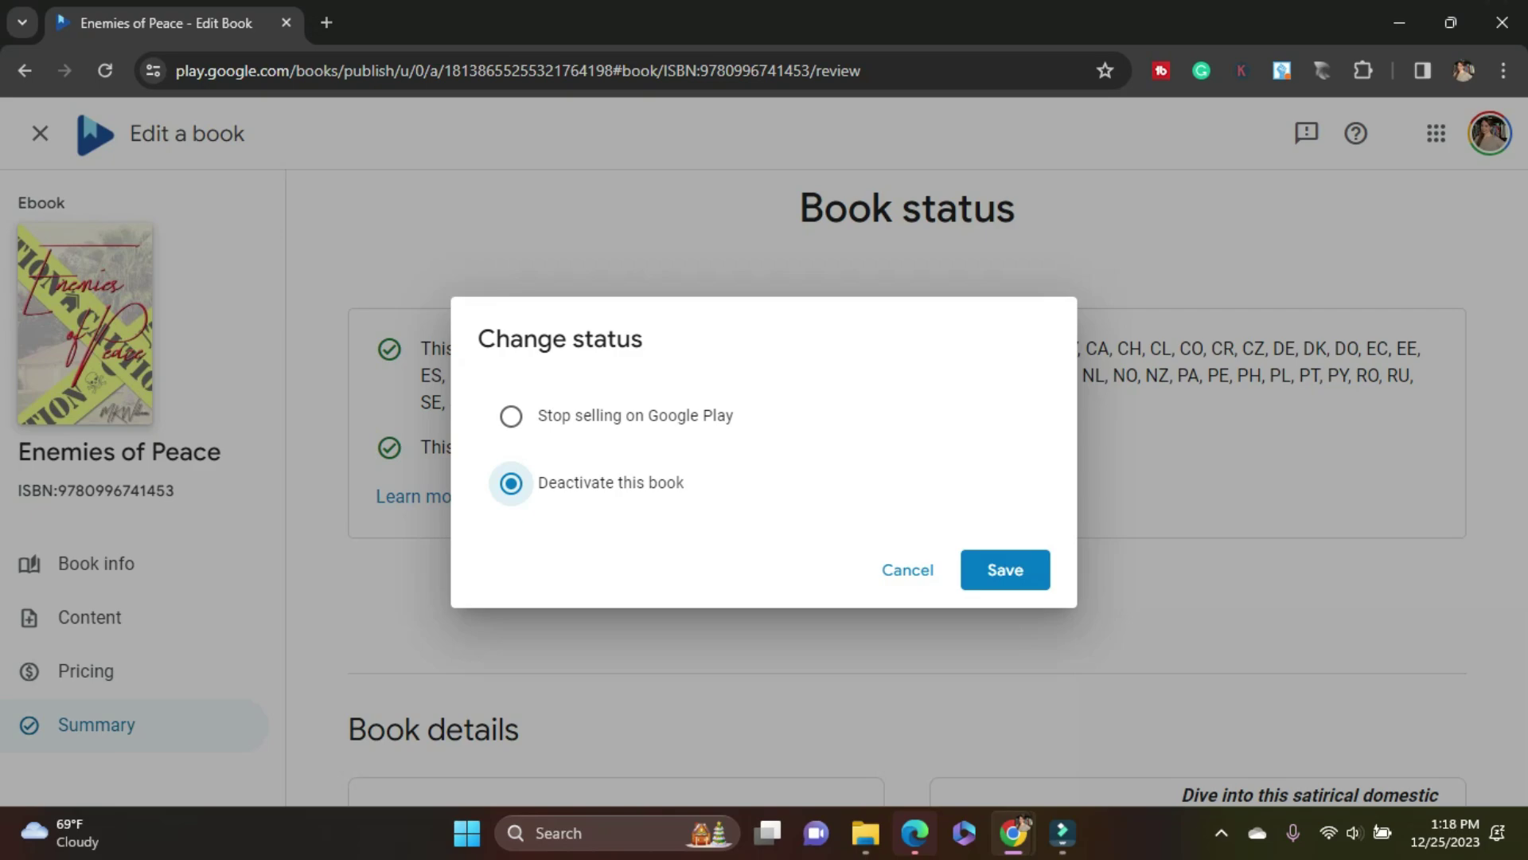
pyautogui.click(1006, 570)
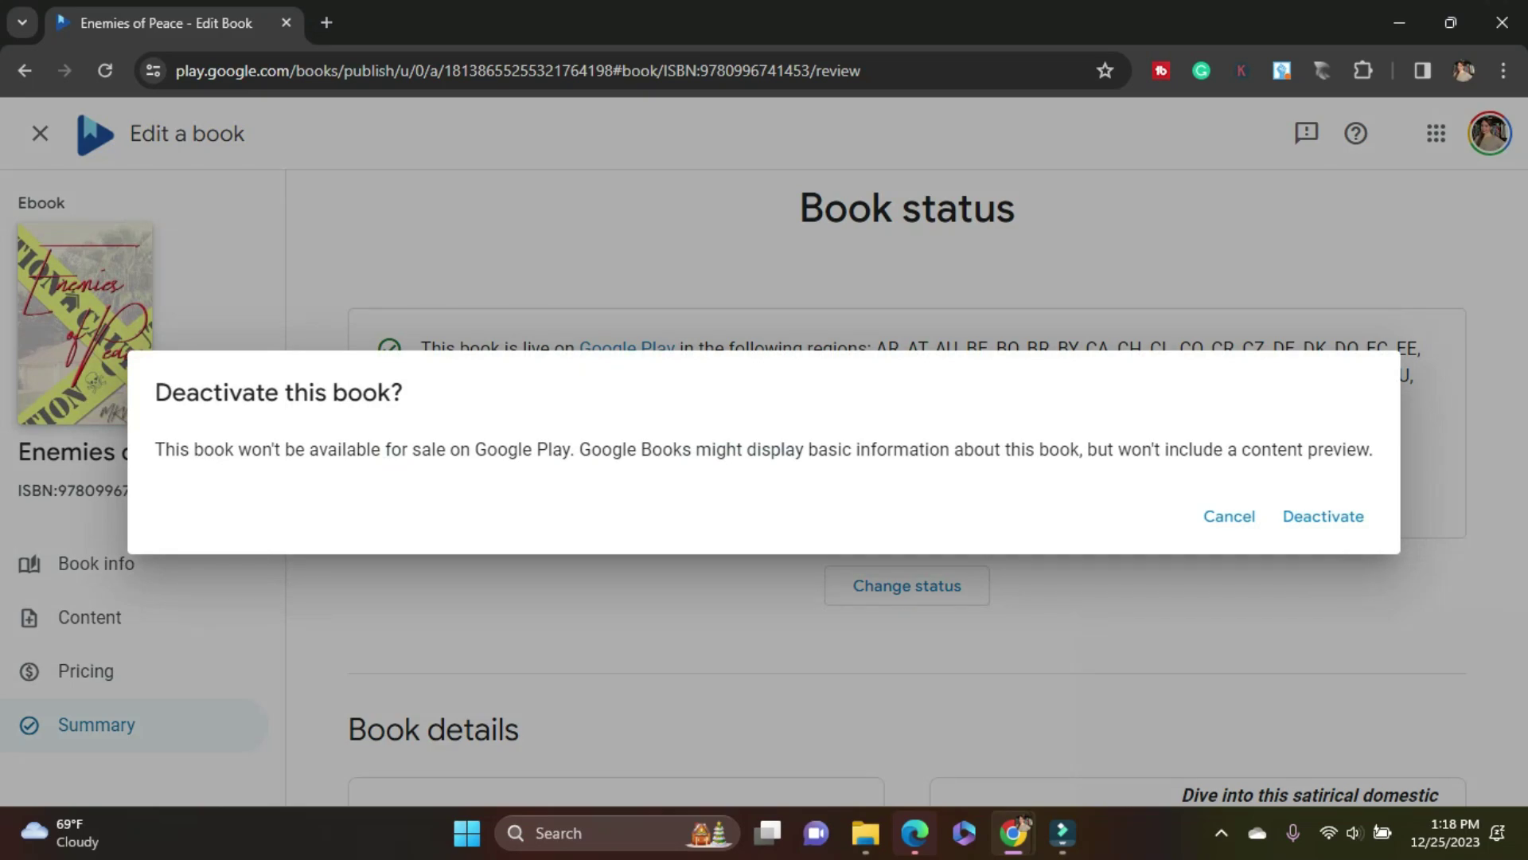
pyautogui.click(1323, 516)
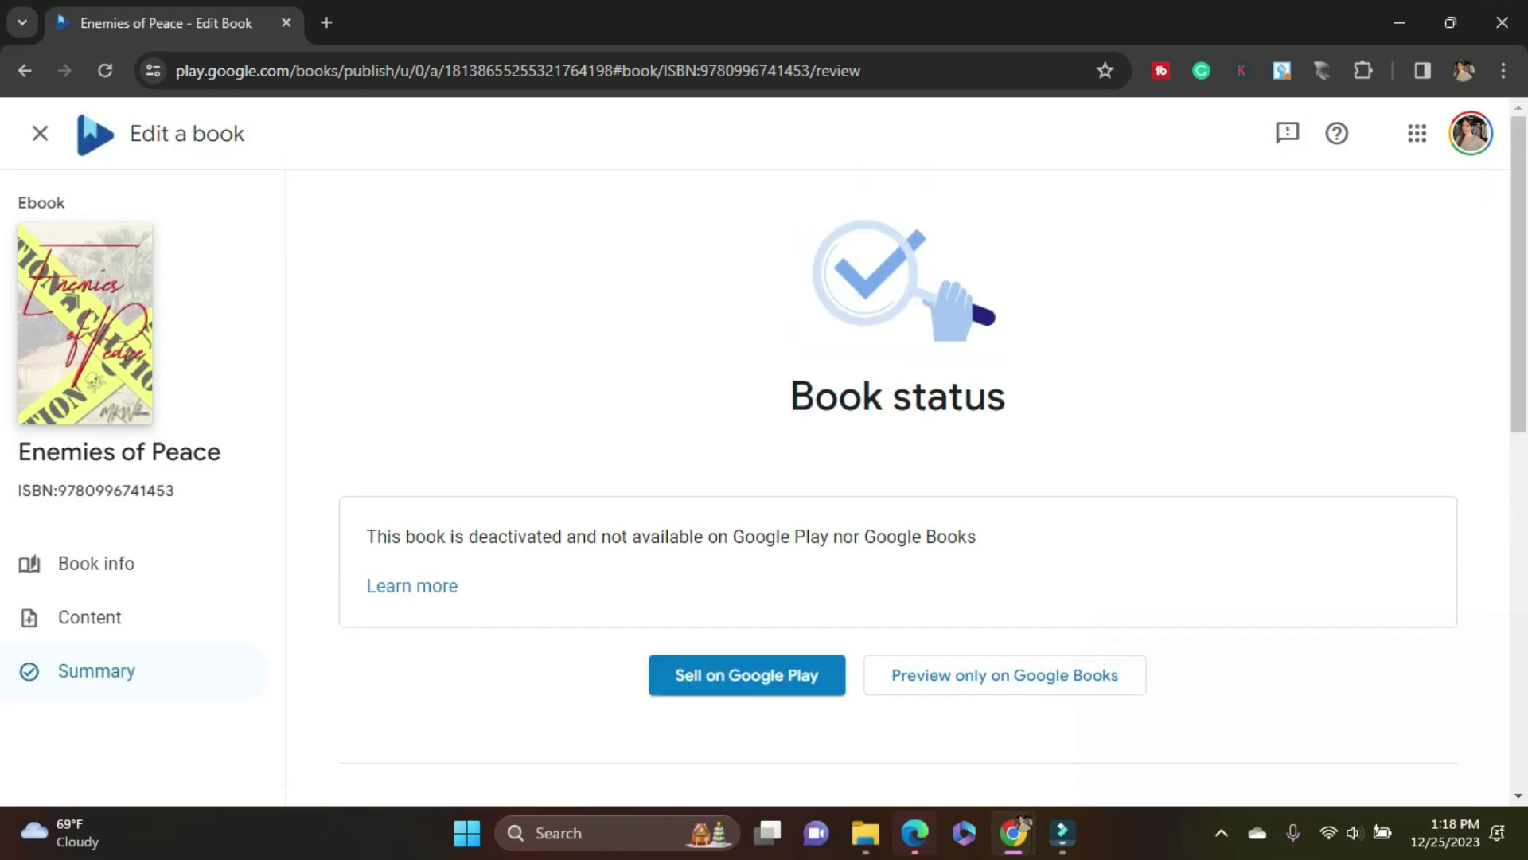
# - Close the deactivated book's page and look through the listed titles and their statuses in the book catalog
pyautogui.click(40, 133)
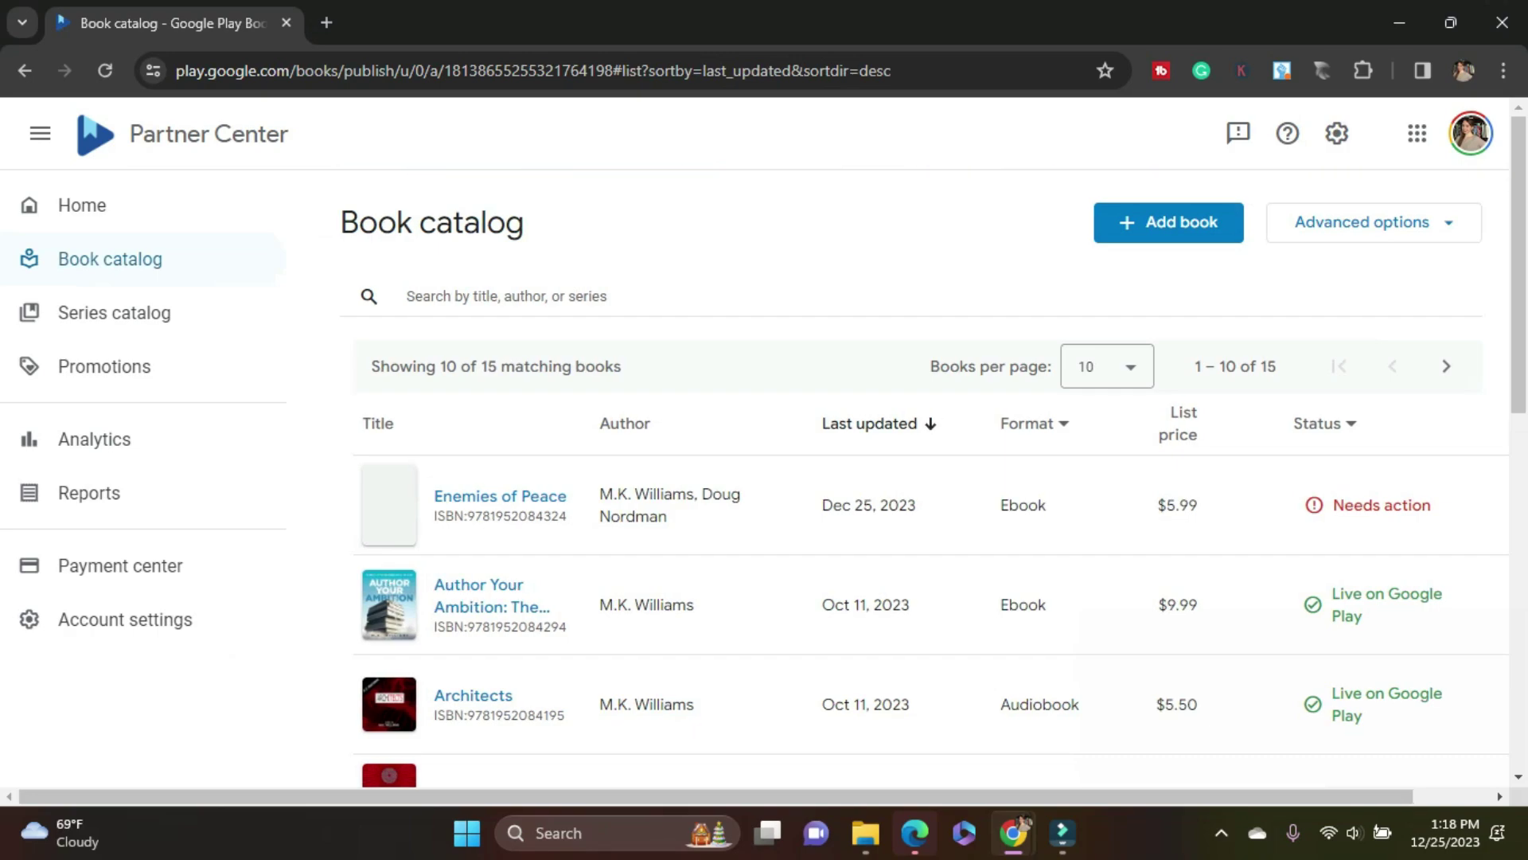
pyautogui.scroll(-10, 929, 477)
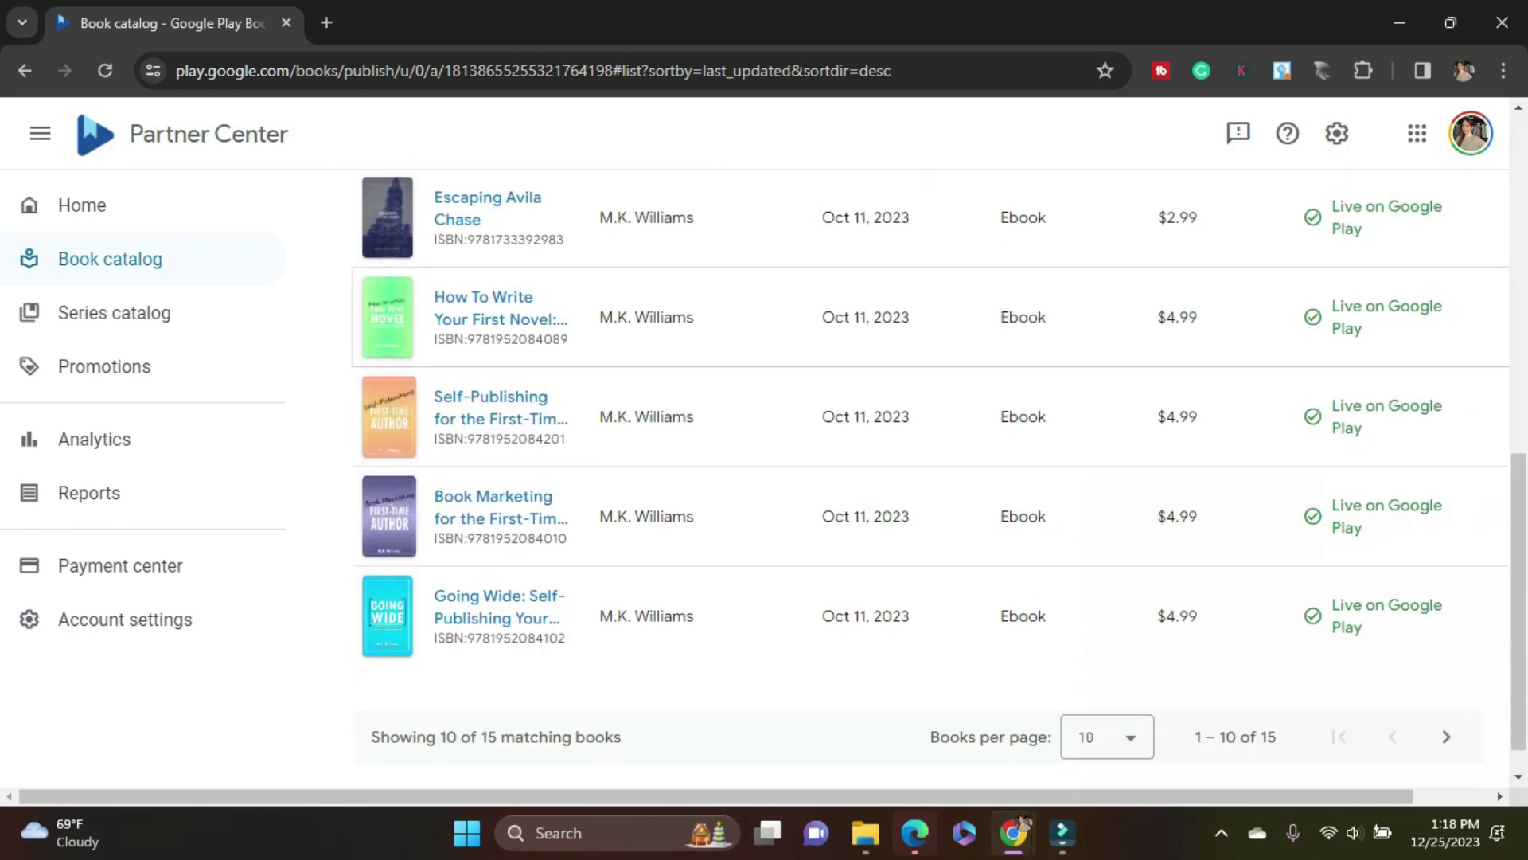
pyautogui.scroll(-1, 930, 478)
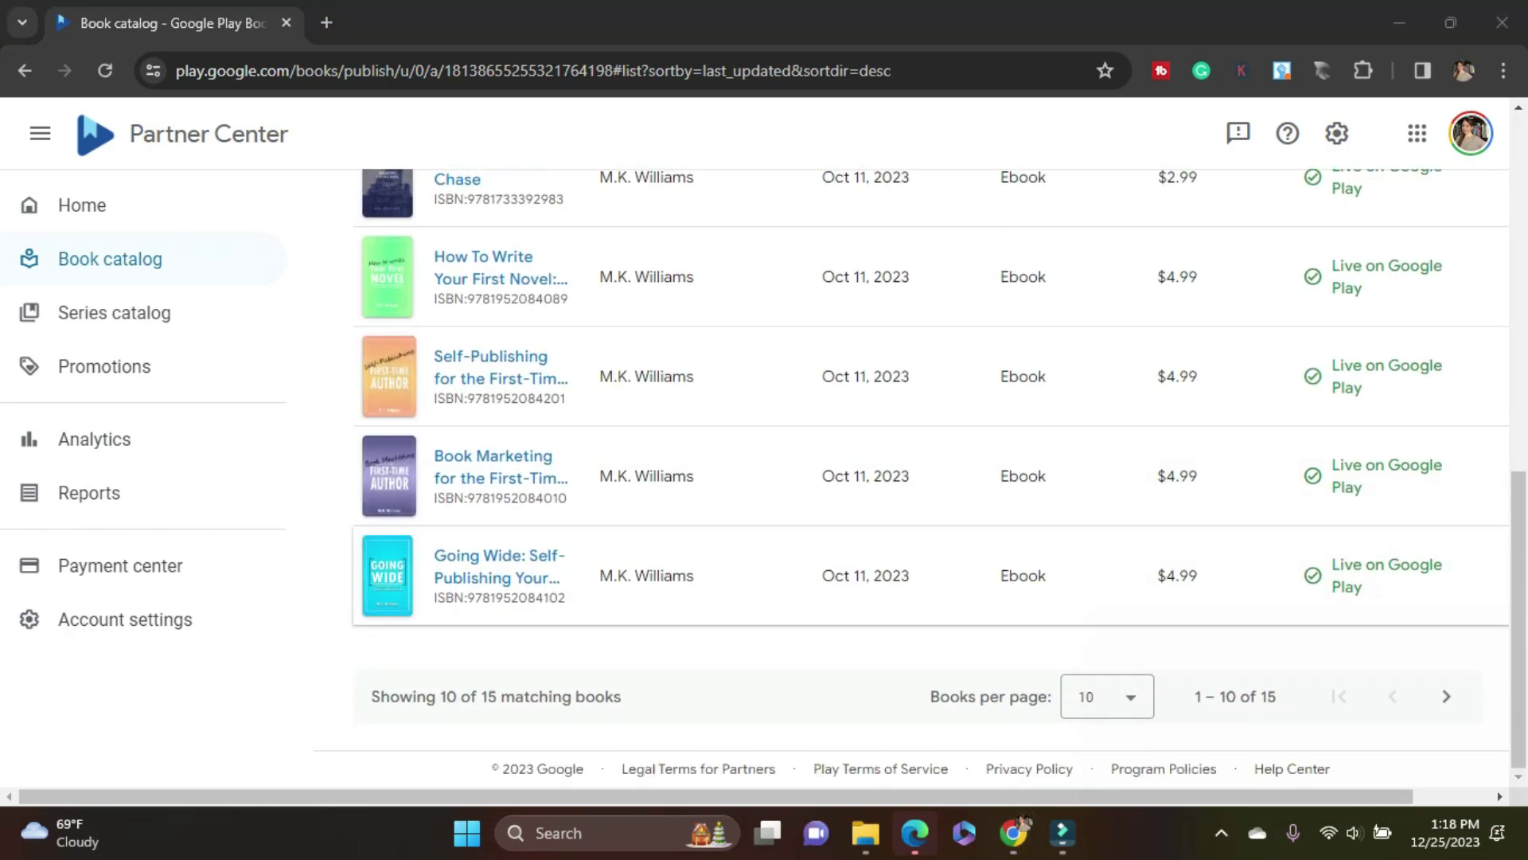
pyautogui.scroll(1, 930, 478)
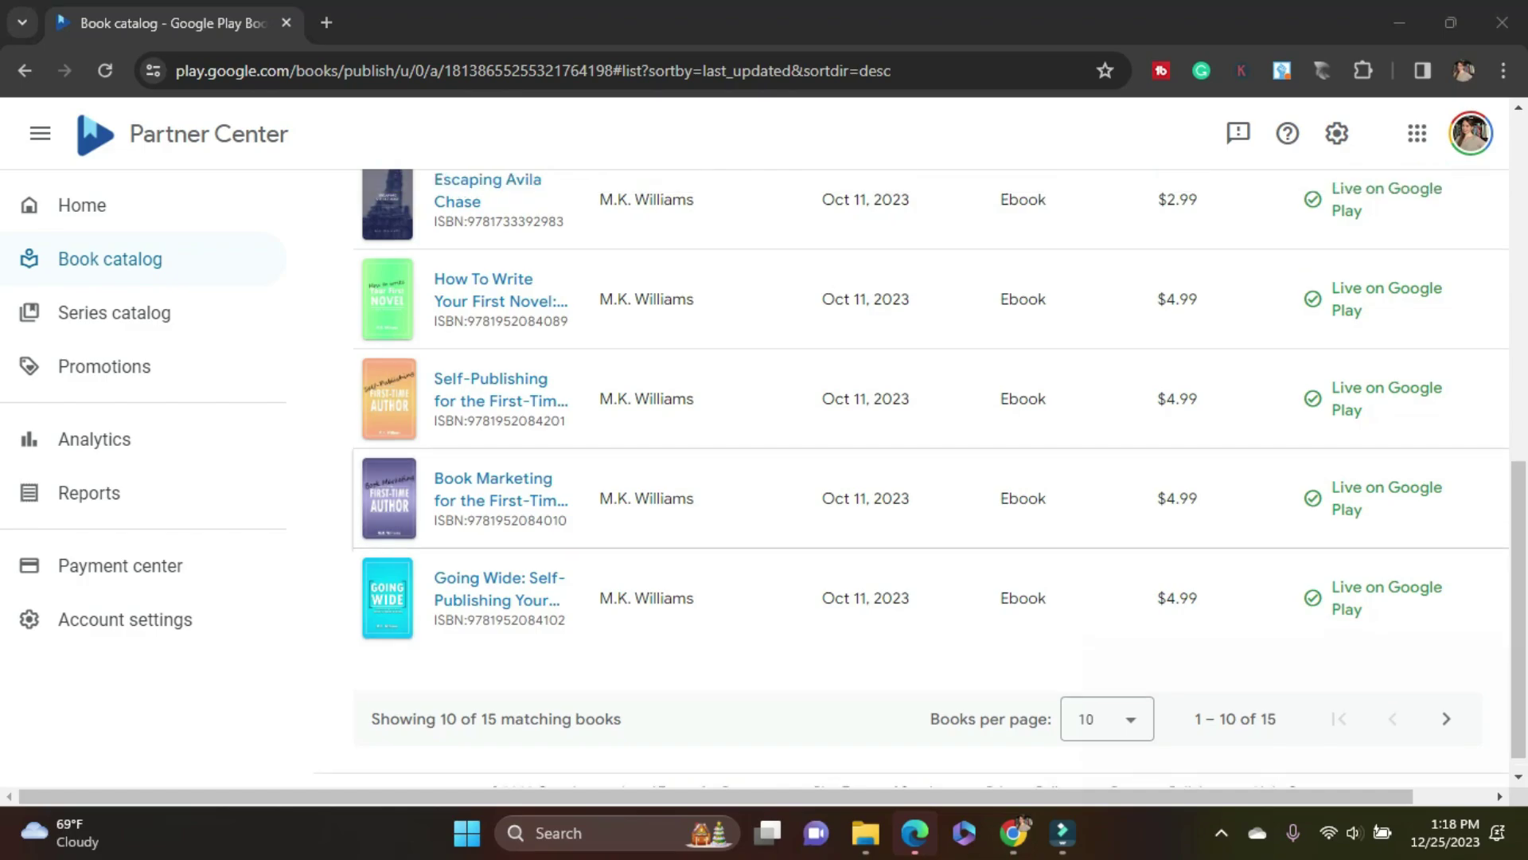